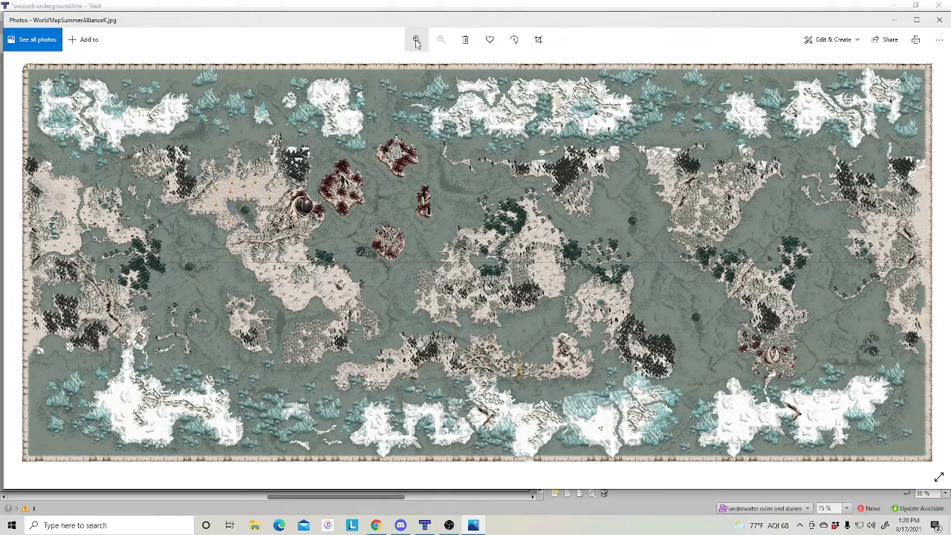
- Examine the world map image up close, from the central continents to the northern polar region, and return to the underground map in Tiled
{"action": "left_click", "coordinate": [416, 40]}
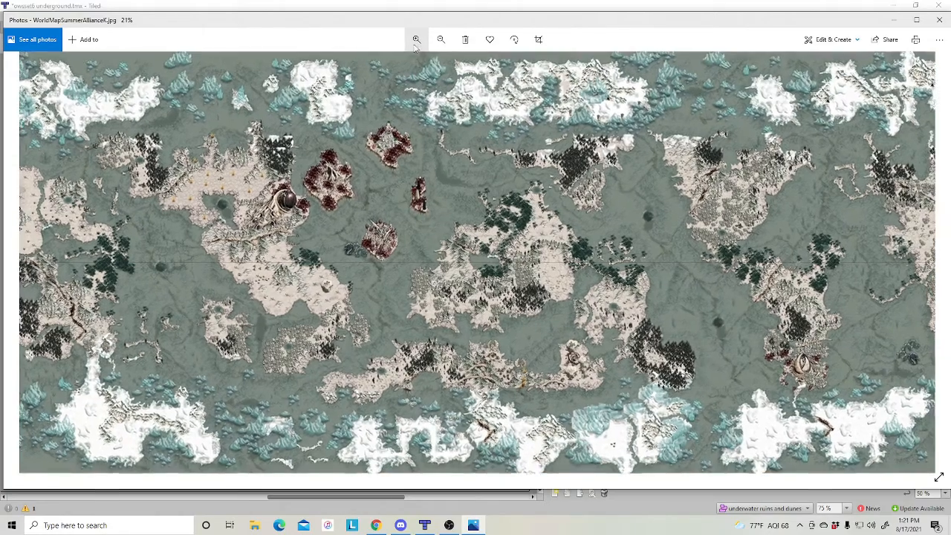
{"action": "left_click", "coordinate": [416, 41]}
{"action": "left_click", "coordinate": [416, 43]}
{"action": "left_click", "coordinate": [416, 42]}
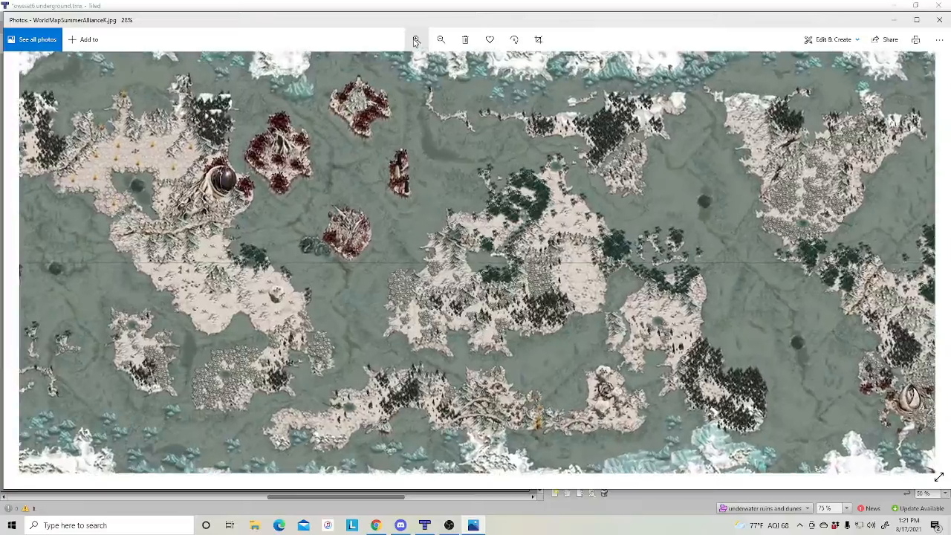
{"action": "left_click", "coordinate": [416, 42]}
{"action": "left_click", "coordinate": [415, 43]}
{"action": "left_click", "coordinate": [416, 41]}
{"action": "left_click", "coordinate": [415, 41]}
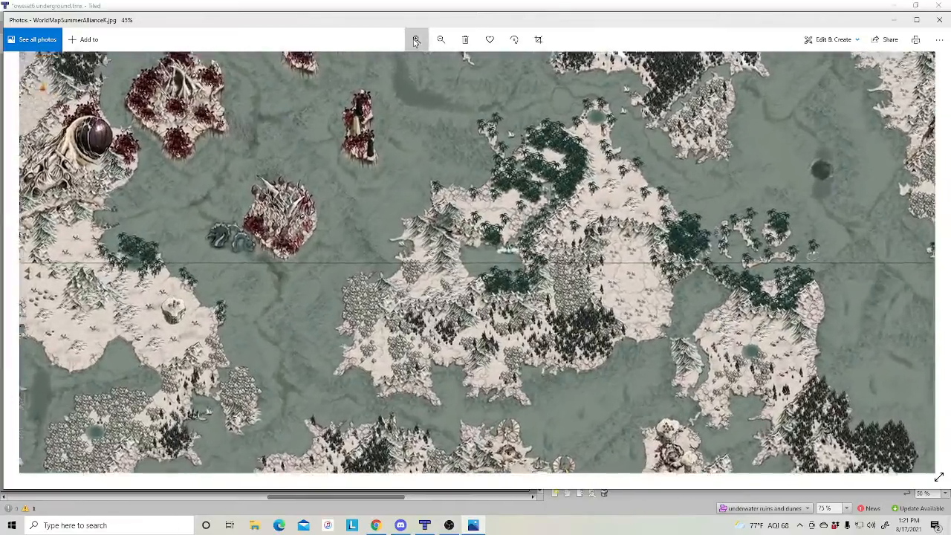
{"action": "left_click", "coordinate": [415, 41]}
{"action": "left_click", "coordinate": [415, 41]}
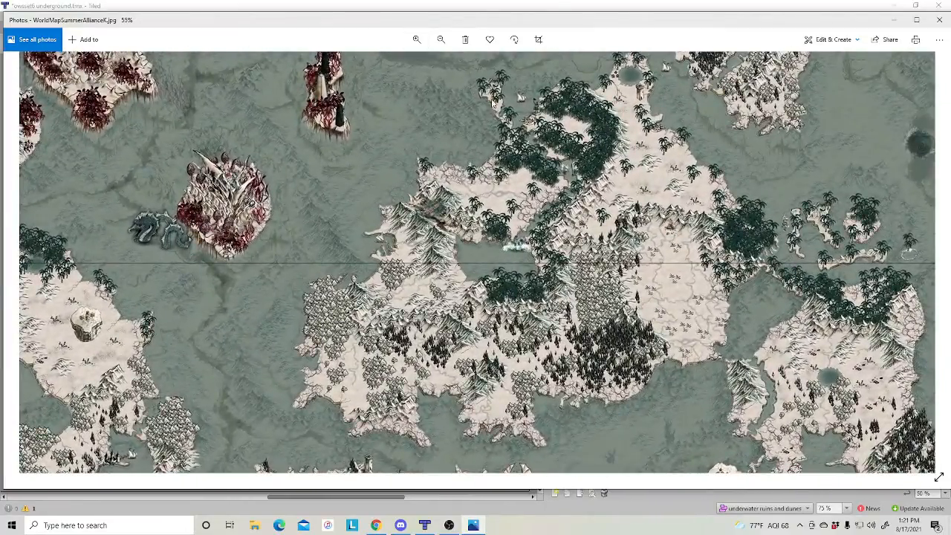
{"action": "left_click_drag", "start_coordinate": [492, 99], "coordinate": [482, 373]}
{"action": "left_click_drag", "start_coordinate": [537, 126], "coordinate": [464, 215]}
{"action": "left_click", "coordinate": [416, 39]}
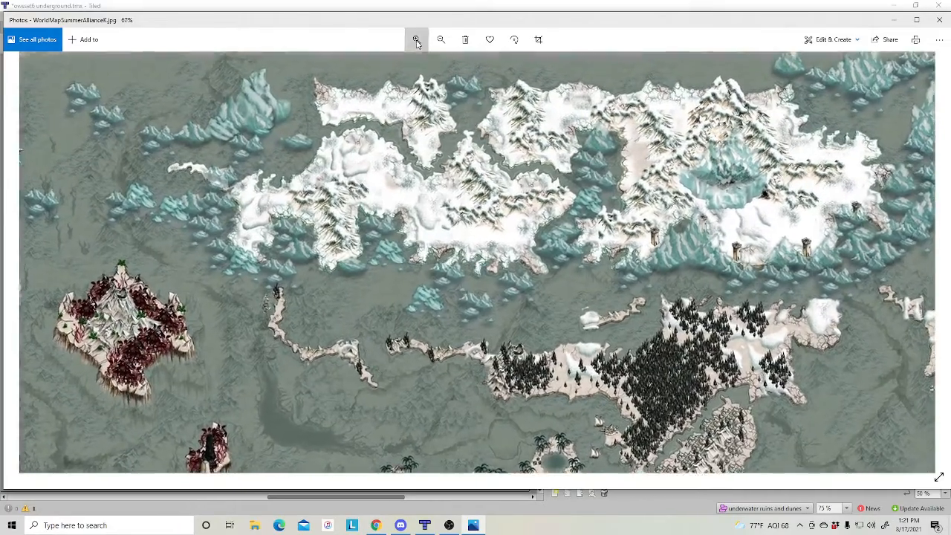
{"action": "left_click", "coordinate": [416, 39]}
{"action": "left_click", "coordinate": [416, 40]}
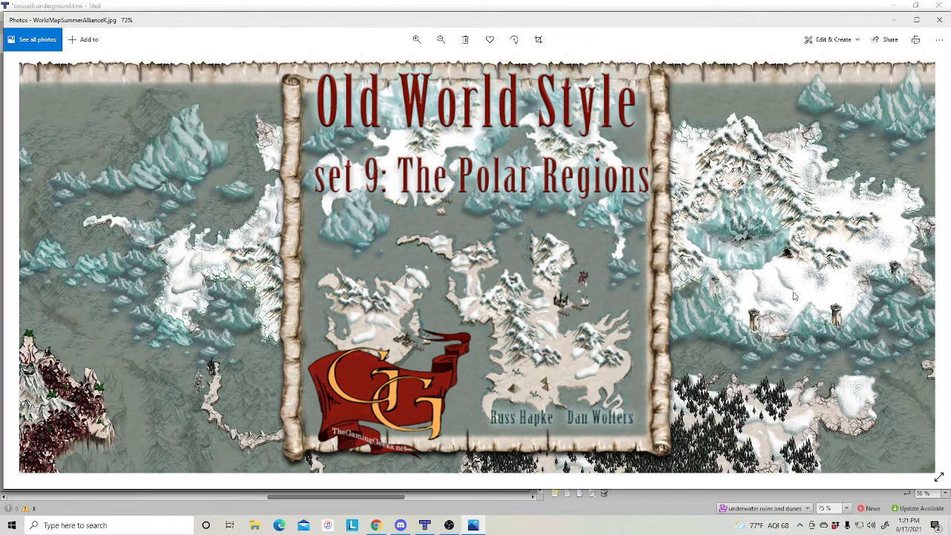
{"action": "left_click", "coordinate": [895, 20]}
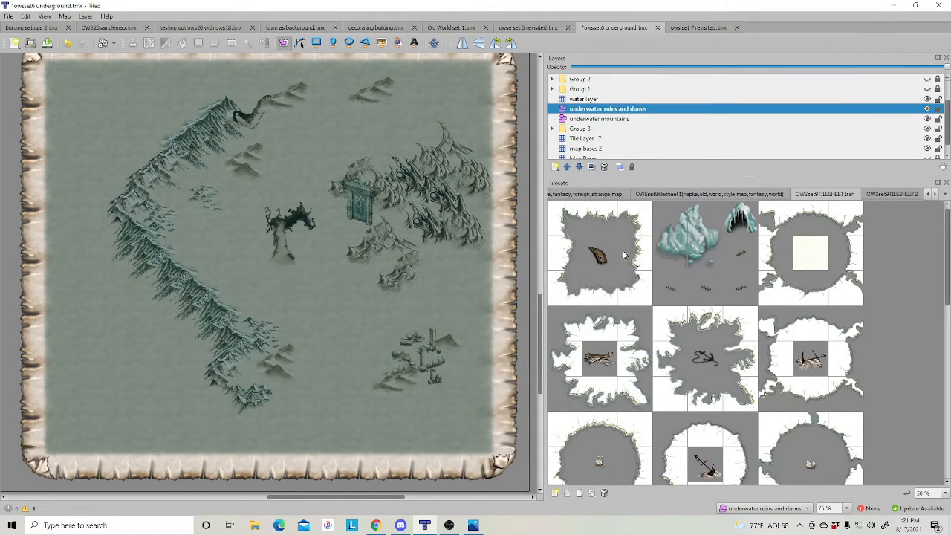
- Hide the water layer to compare the underwater objects without it, and show the layer again
{"action": "scroll", "coordinate": [760, 394], "scroll_direction": "down", "scroll_amount": 2}
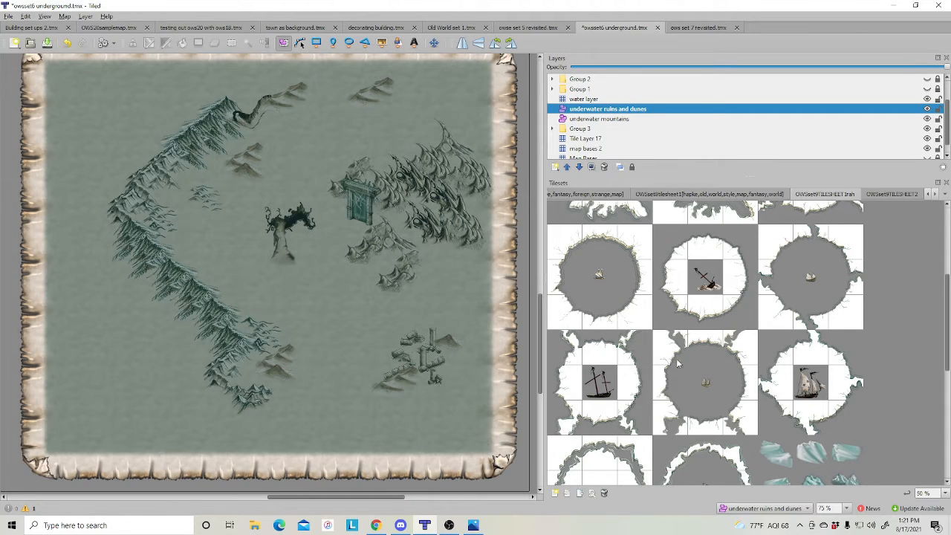
{"action": "scroll", "coordinate": [420, 197], "scroll_direction": "up", "scroll_amount": 1}
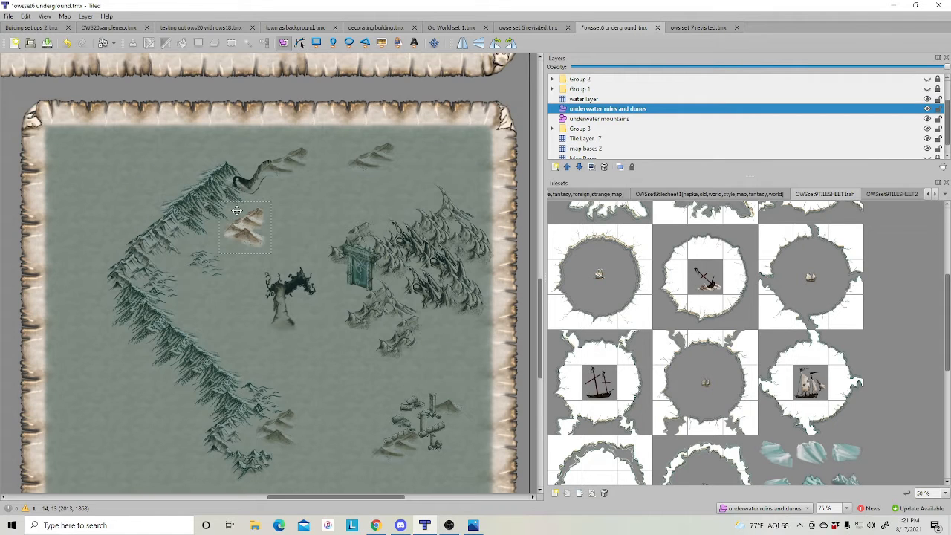
{"action": "left_click", "coordinate": [588, 102]}
{"action": "left_click", "coordinate": [928, 98]}
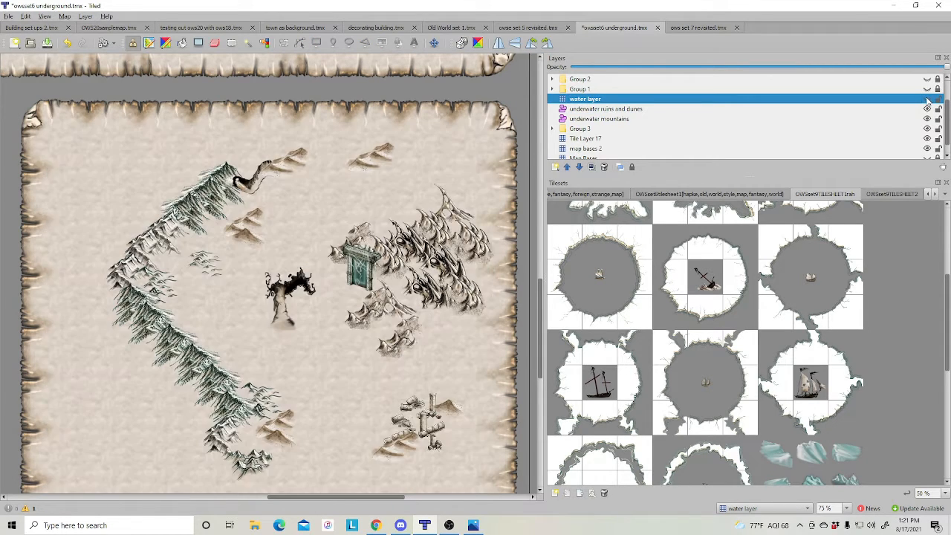
{"action": "left_click", "coordinate": [928, 99]}
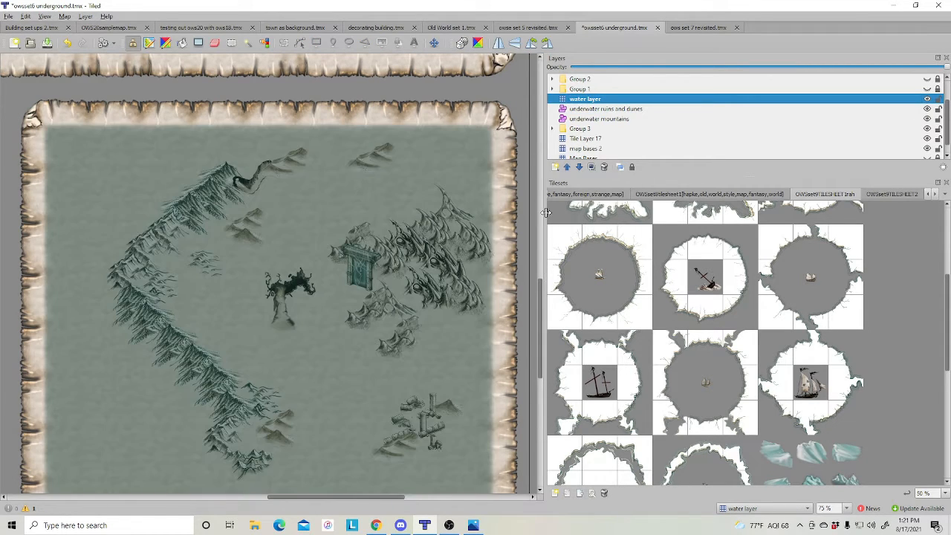
- Place the full-sailed ship tile from OWSset9TILESHEET1rah on the underwater ruins and dunes layer, beside the dunes near the map's upper edge
{"action": "left_click", "coordinate": [888, 194]}
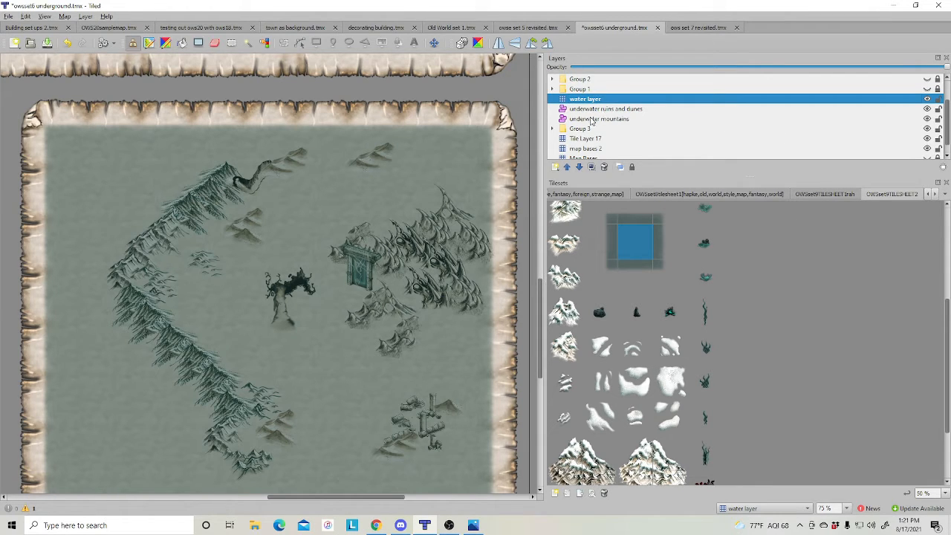
{"action": "left_click", "coordinate": [639, 113]}
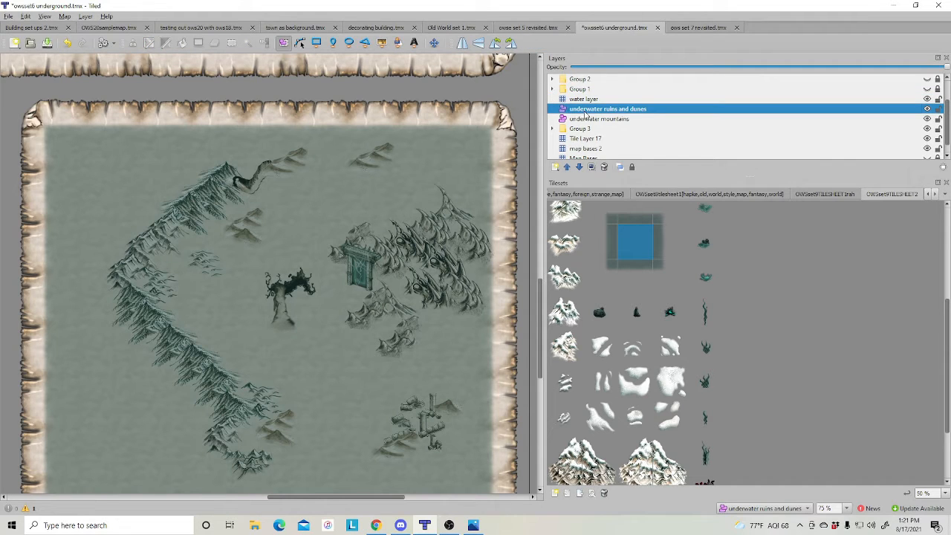
{"action": "left_click", "coordinate": [816, 195]}
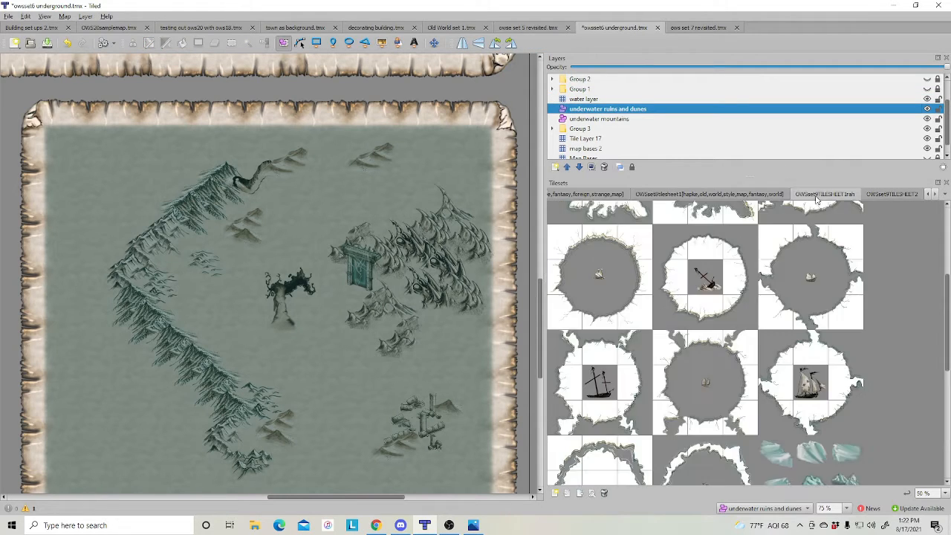
{"action": "scroll", "coordinate": [772, 349], "scroll_direction": "down", "scroll_amount": 2}
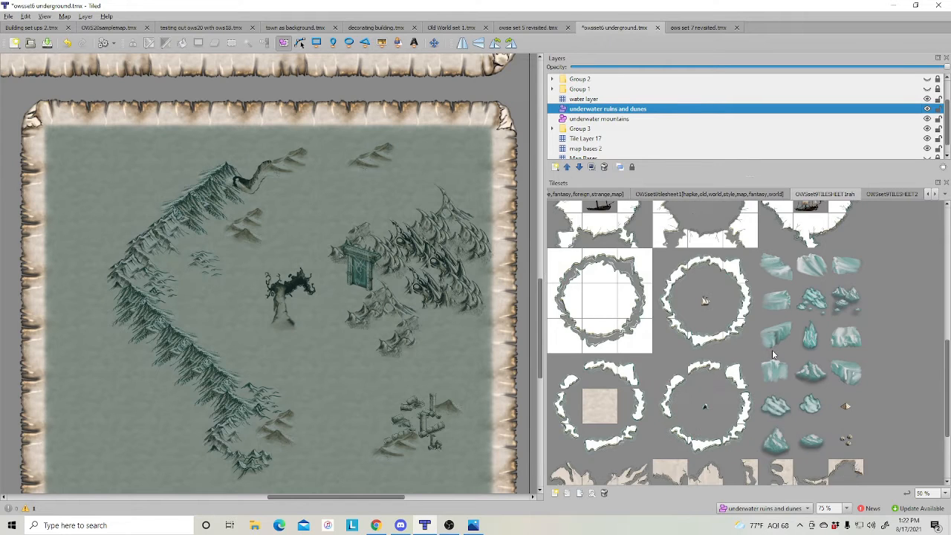
{"action": "scroll", "coordinate": [772, 349], "scroll_direction": "up", "scroll_amount": 1}
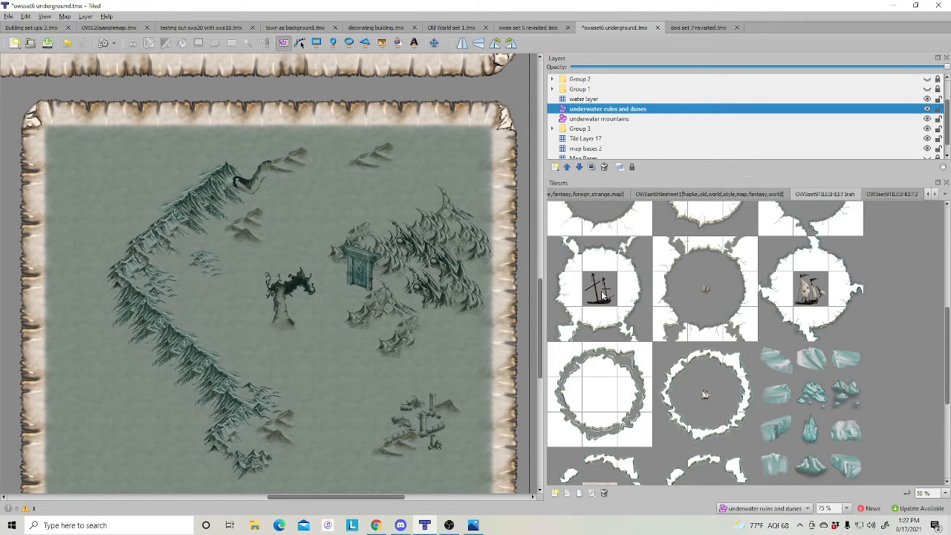
{"action": "left_click", "coordinate": [810, 289]}
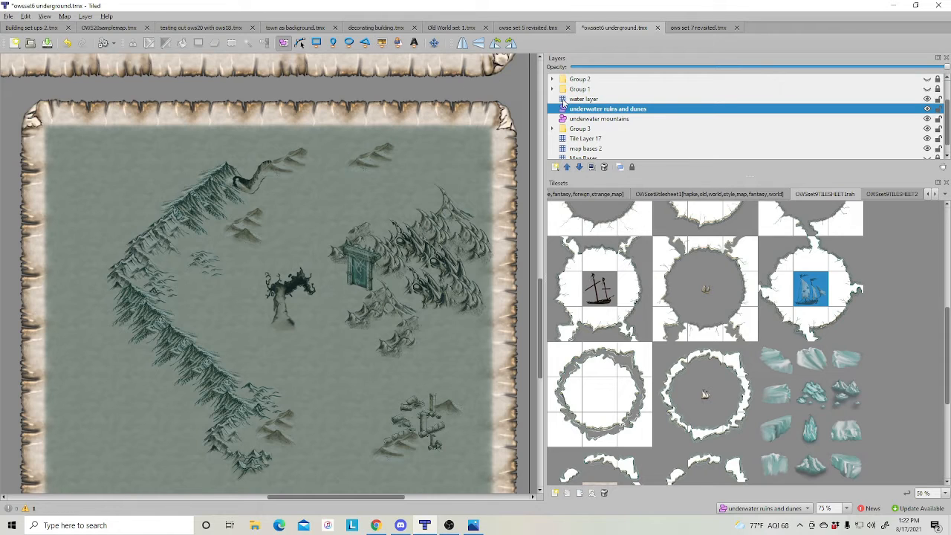
{"action": "left_click", "coordinate": [383, 44]}
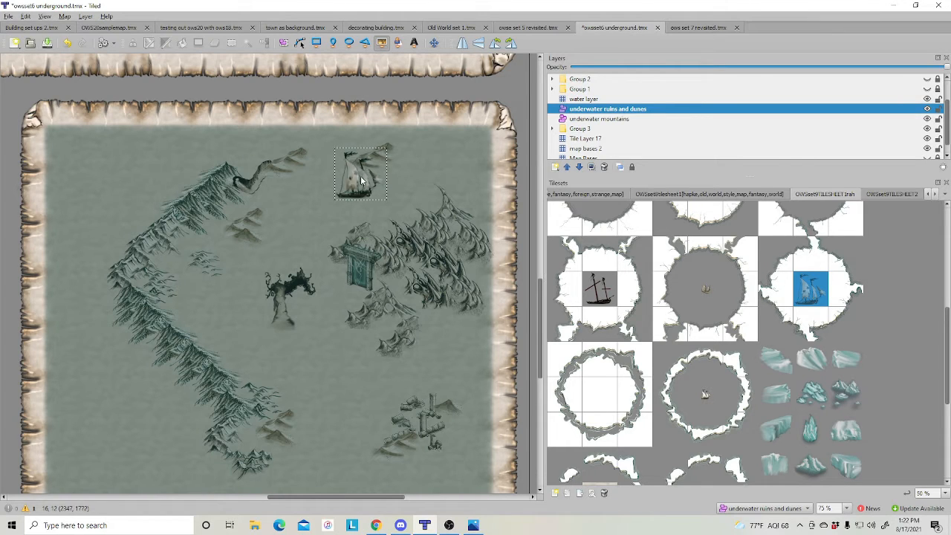
{"action": "left_click", "coordinate": [360, 175]}
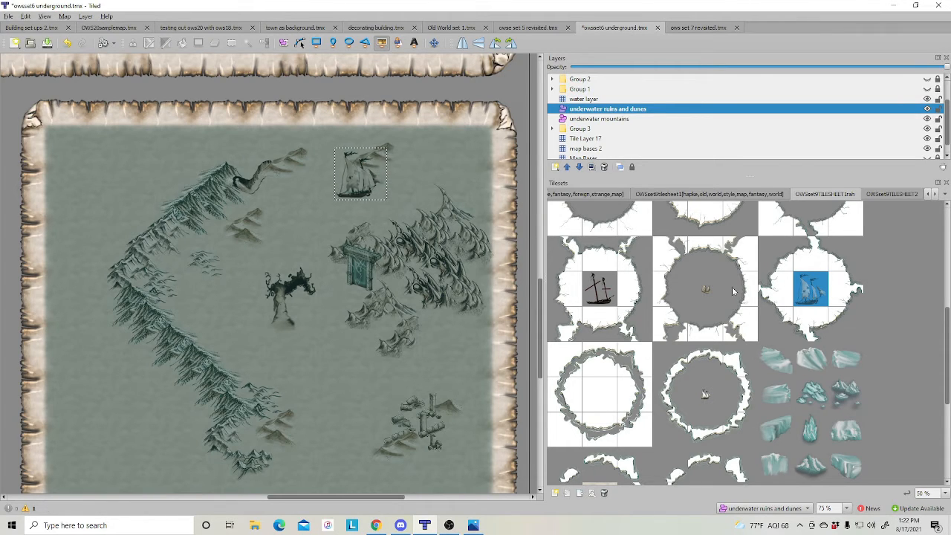
- Place the bare-masted ship tile just above the spiky mountains, undoing the first placement and putting it slightly higher
{"action": "left_click", "coordinate": [600, 288]}
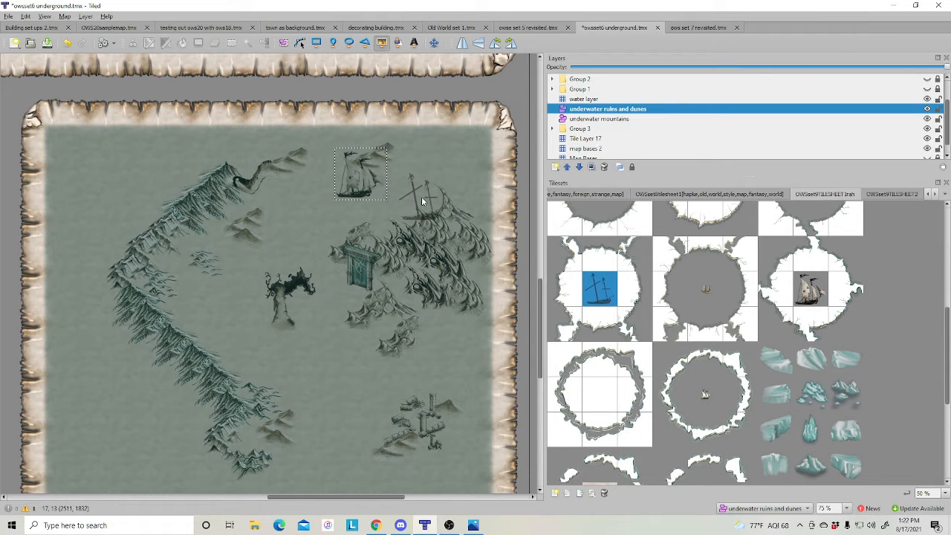
{"action": "left_click", "coordinate": [420, 199]}
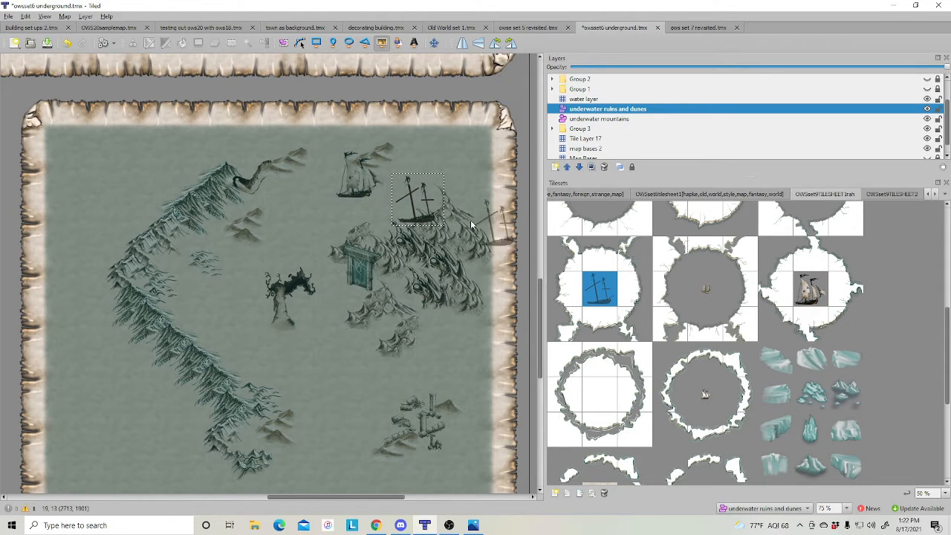
{"action": "key", "text": "ctrl+z"}
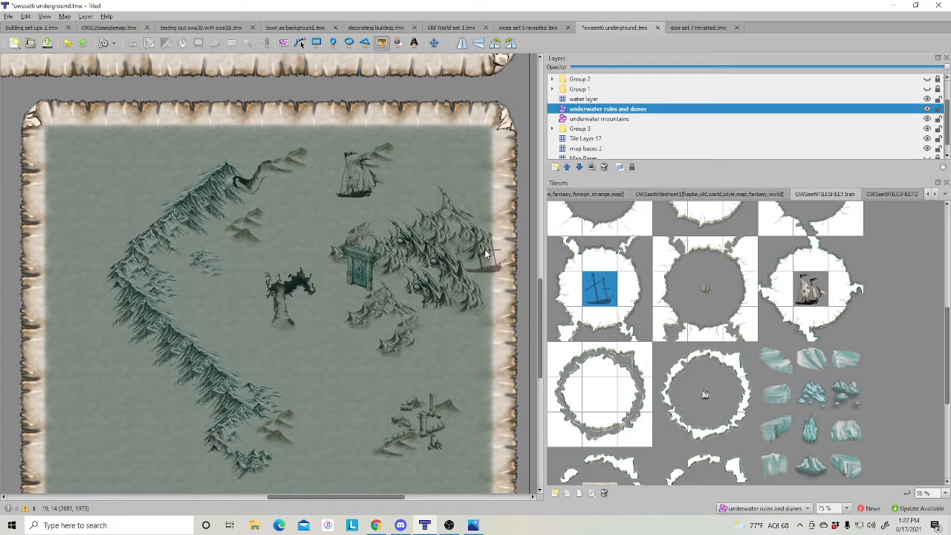
{"action": "left_click", "coordinate": [421, 197]}
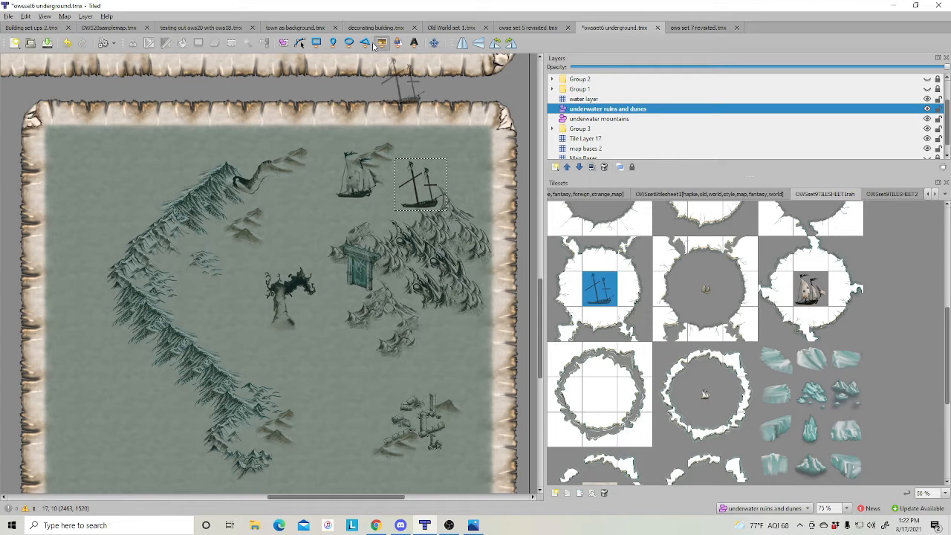
- Flip the full-sailed ship horizontally
{"action": "left_click", "coordinate": [283, 42]}
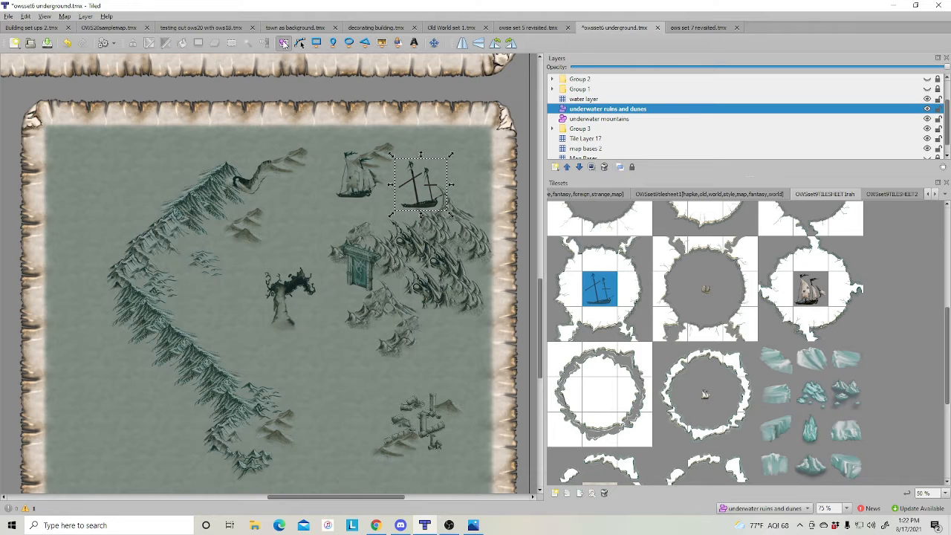
{"action": "left_click", "coordinate": [402, 170]}
{"action": "left_click", "coordinate": [364, 180]}
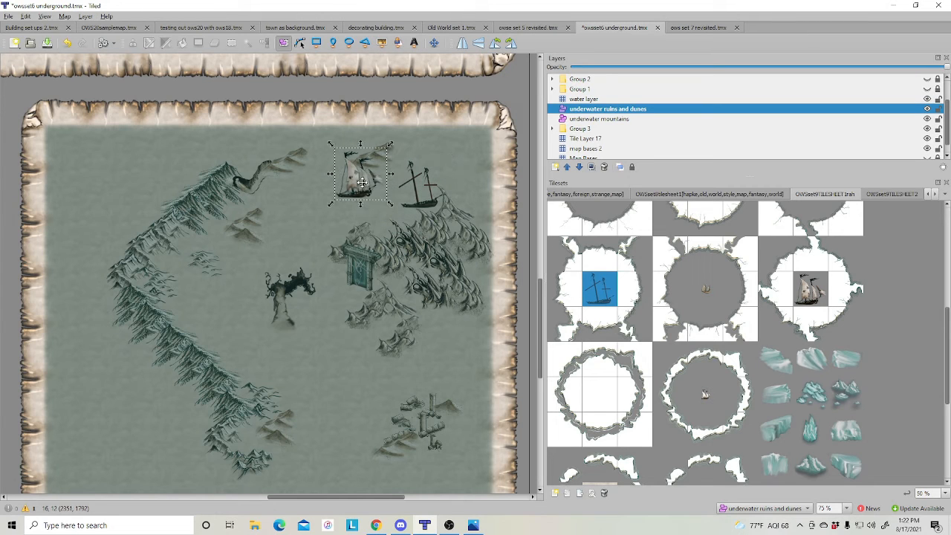
{"action": "right_click", "coordinate": [360, 182]}
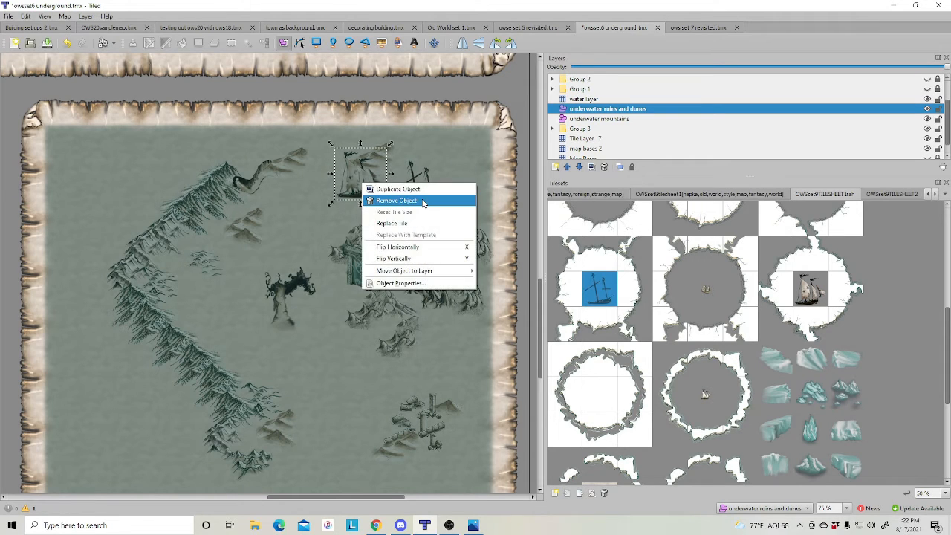
{"action": "left_click", "coordinate": [396, 246]}
- Shrink the full-sailed ship, tilt it, and move it onto the dunes near the map's upper edge
{"action": "left_click_drag", "start_coordinate": [393, 146], "coordinate": [371, 171]}
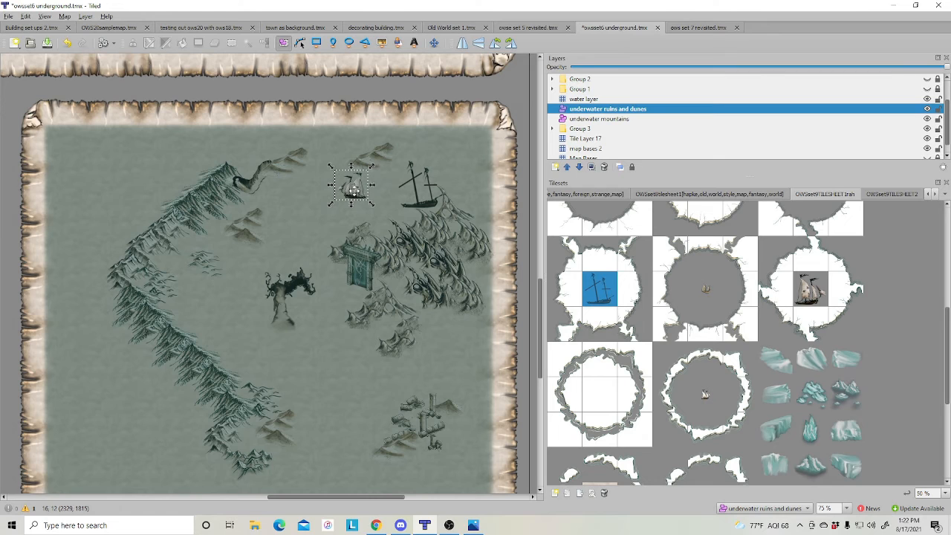
{"action": "left_click", "coordinate": [354, 190]}
{"action": "left_click_drag", "start_coordinate": [371, 207], "coordinate": [357, 152]}
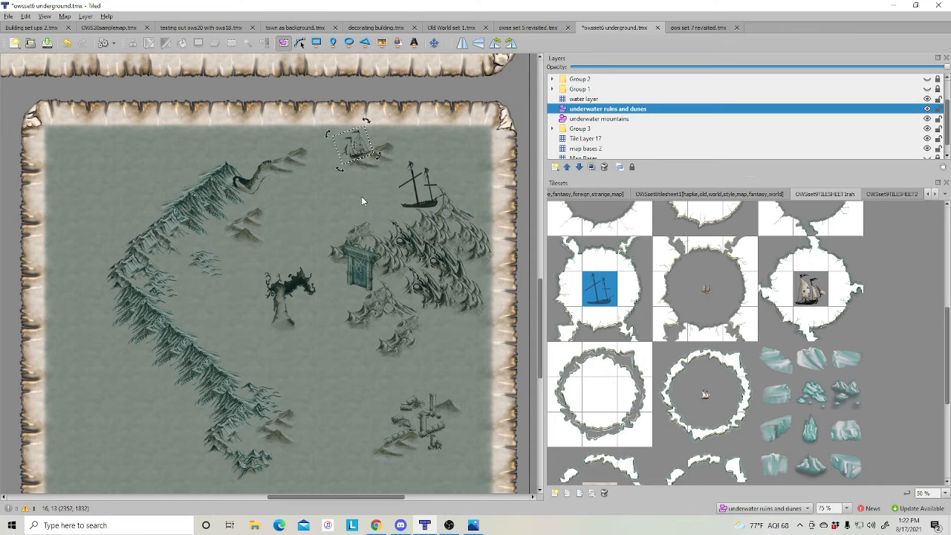
- Shrink the bare-masted ship so it sits on the peak of the spiky mountains, and deselect it
{"action": "left_click", "coordinate": [416, 185]}
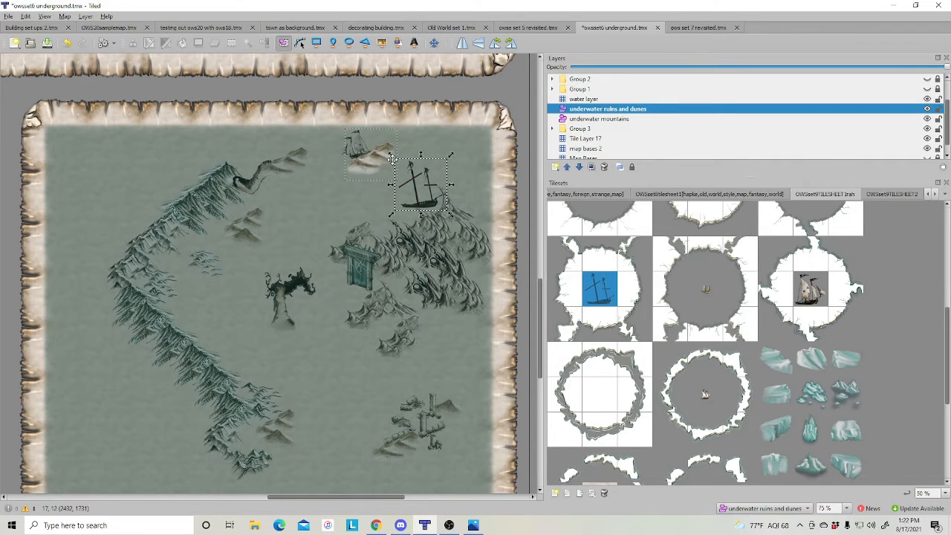
{"action": "left_click_drag", "start_coordinate": [392, 159], "coordinate": [417, 179]}
{"action": "left_click", "coordinate": [467, 145]}
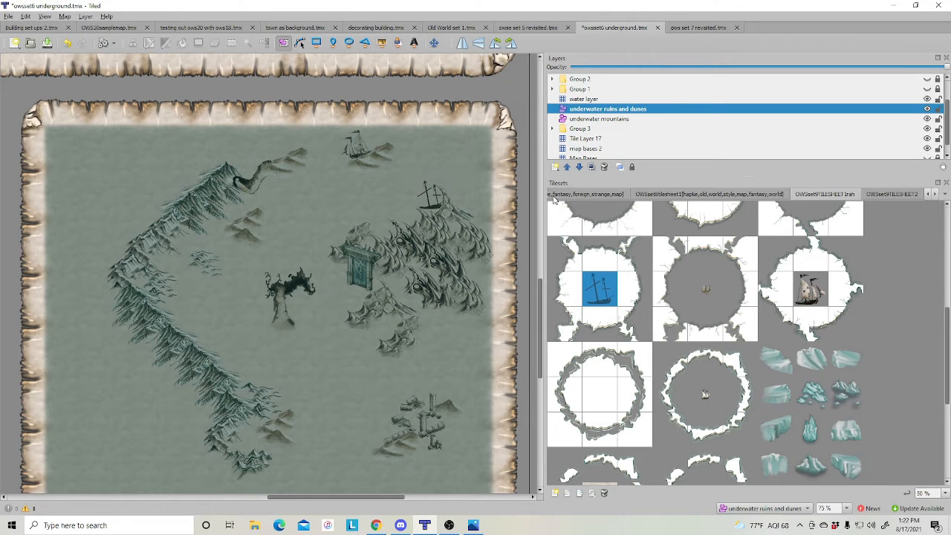
- Place the broken shipwreck tile with the leaning mast at the lower edge of the spiky mountains
{"action": "scroll", "coordinate": [810, 334], "scroll_direction": "up", "scroll_amount": 1}
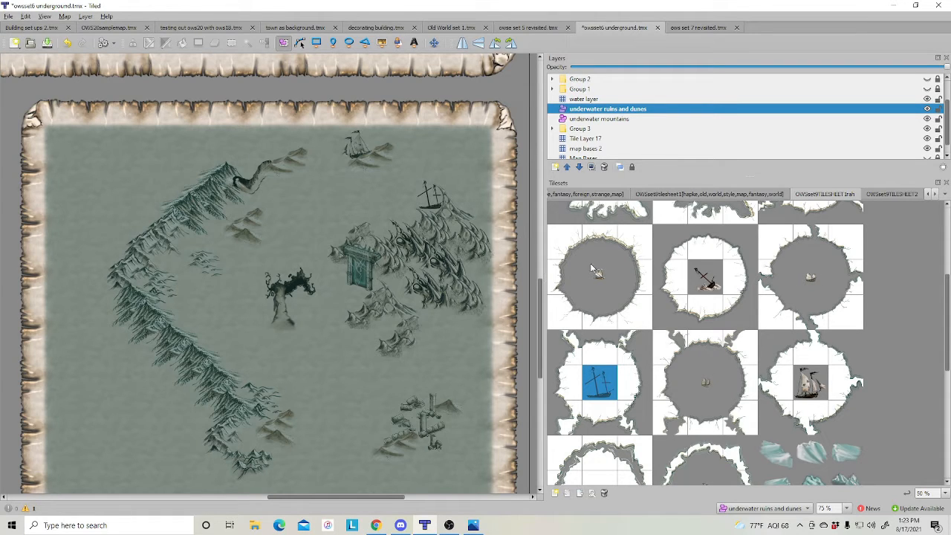
{"action": "scroll", "coordinate": [799, 333], "scroll_direction": "up", "scroll_amount": 1}
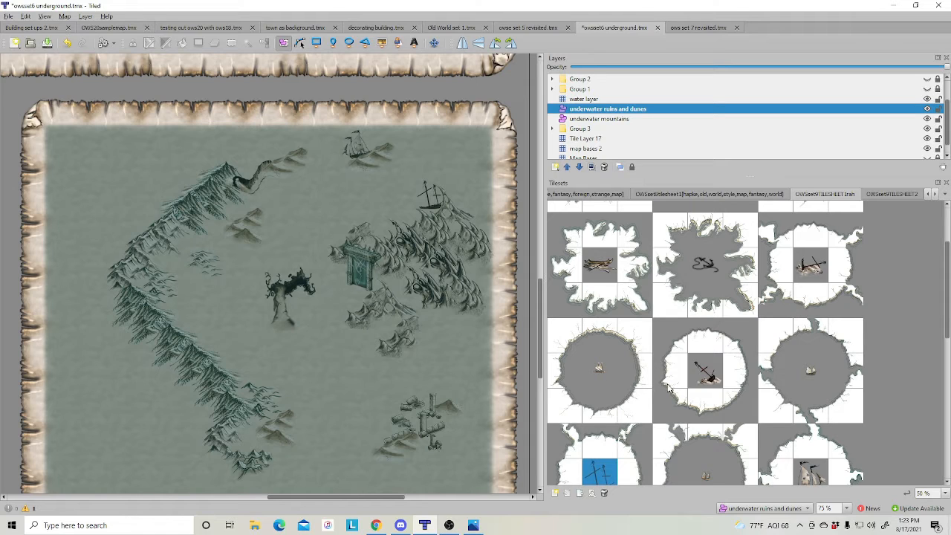
{"action": "left_click", "coordinate": [823, 281]}
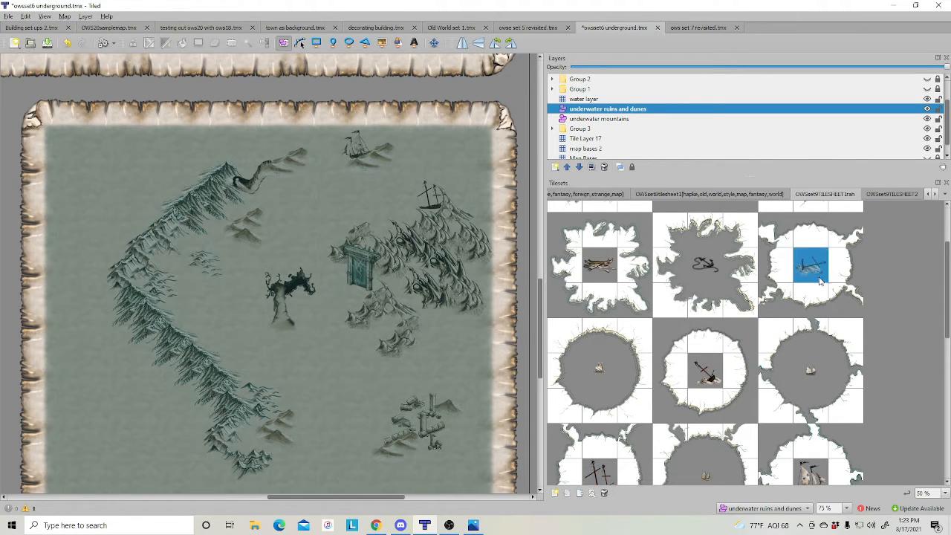
{"action": "left_click", "coordinate": [384, 43]}
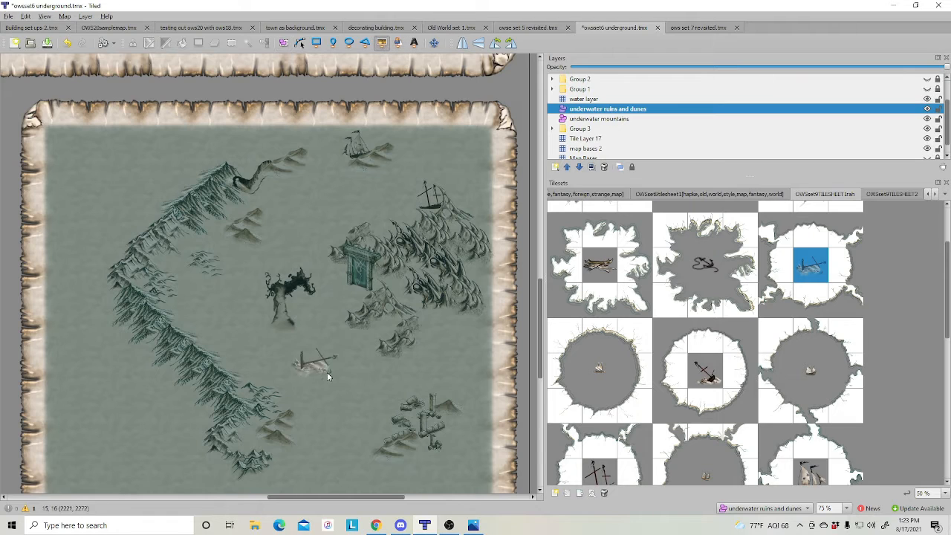
{"action": "left_click", "coordinate": [442, 317]}
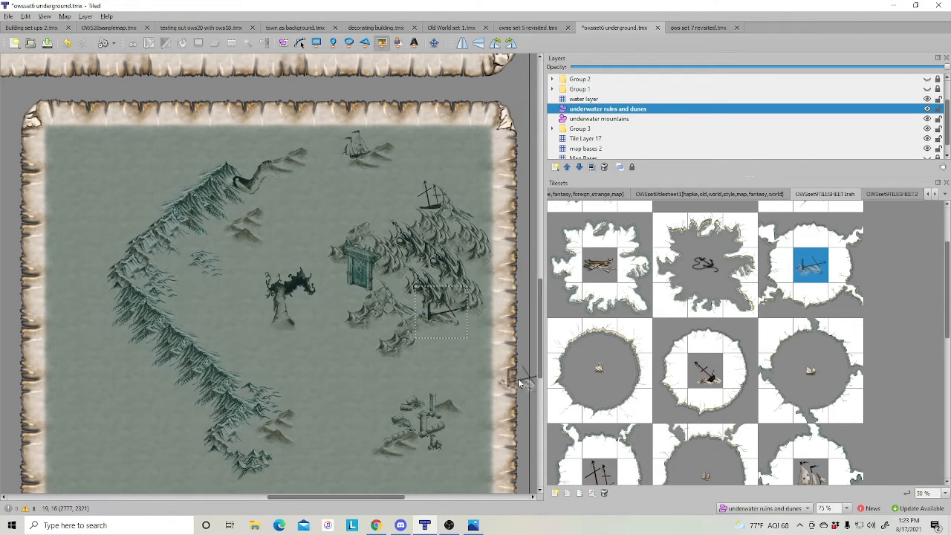
- Place the flat broken hull wreck on the rocks below the gate, shrink it, and deselect it
{"action": "left_click", "coordinate": [600, 265]}
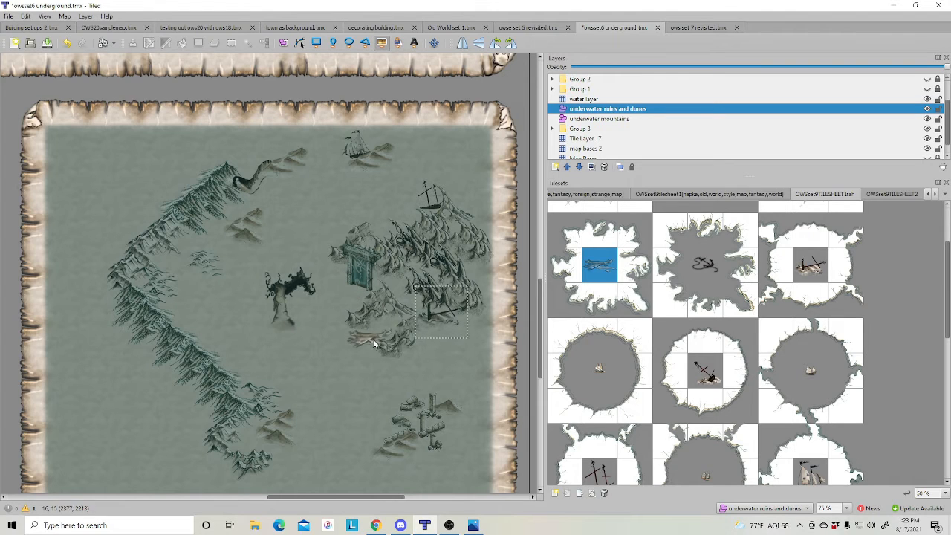
{"action": "left_click", "coordinate": [363, 338]}
{"action": "left_click", "coordinate": [283, 42]}
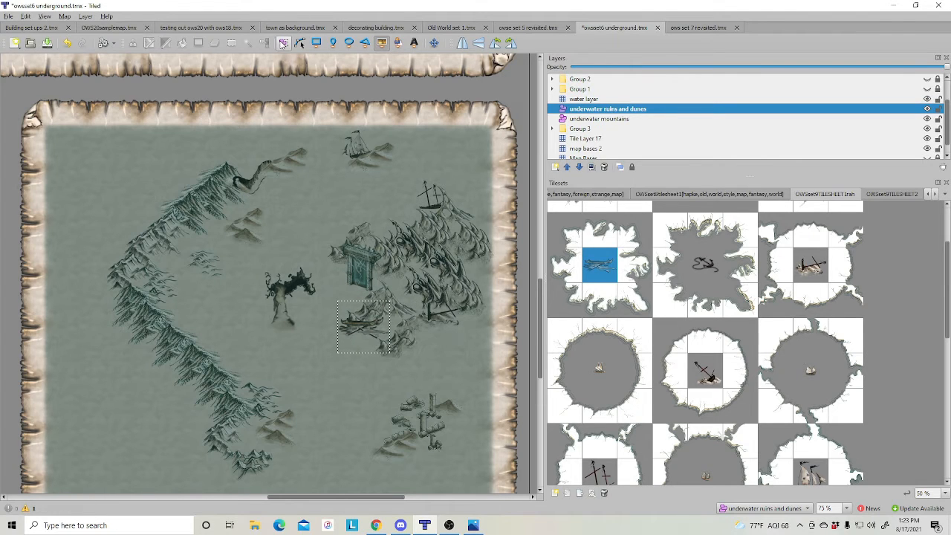
{"action": "left_click_drag", "start_coordinate": [333, 361], "coordinate": [356, 345]}
{"action": "left_click", "coordinate": [509, 369]}
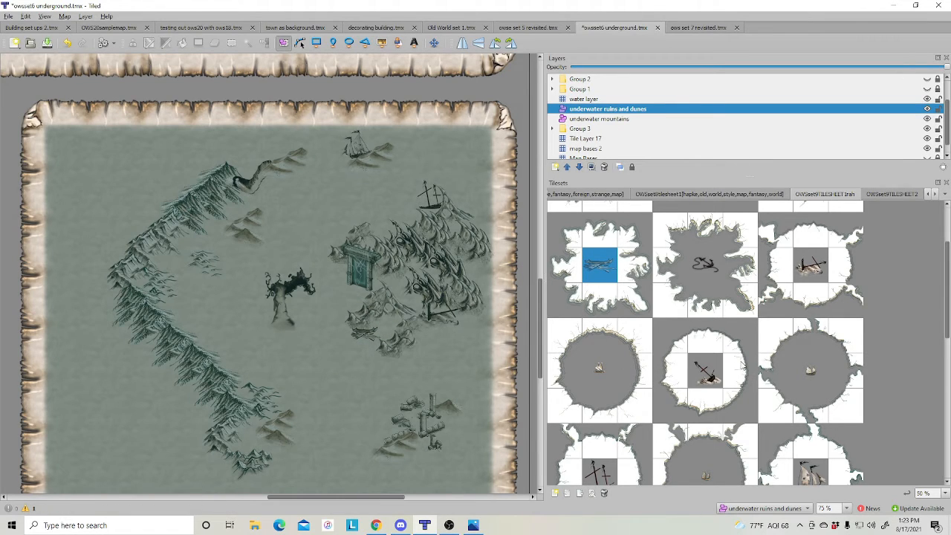
- Place the wreck tile with the tilted crossed mast beside the bare-masted ship above the spiky mountains
{"action": "left_click", "coordinate": [708, 375]}
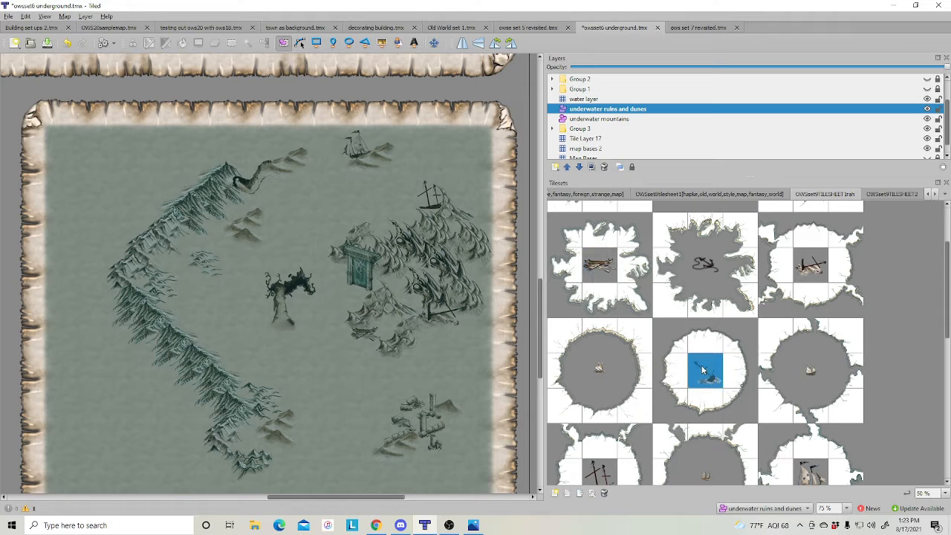
{"action": "left_click", "coordinate": [381, 43]}
{"action": "left_click", "coordinate": [383, 198]}
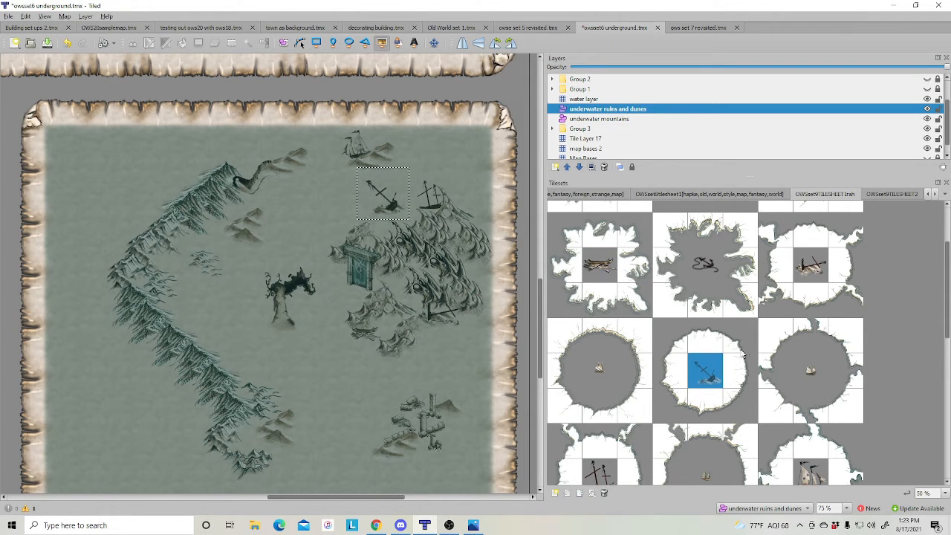
- Add a new tile layer directly above the water layer
{"action": "scroll", "coordinate": [741, 357], "scroll_direction": "down", "scroll_amount": 4}
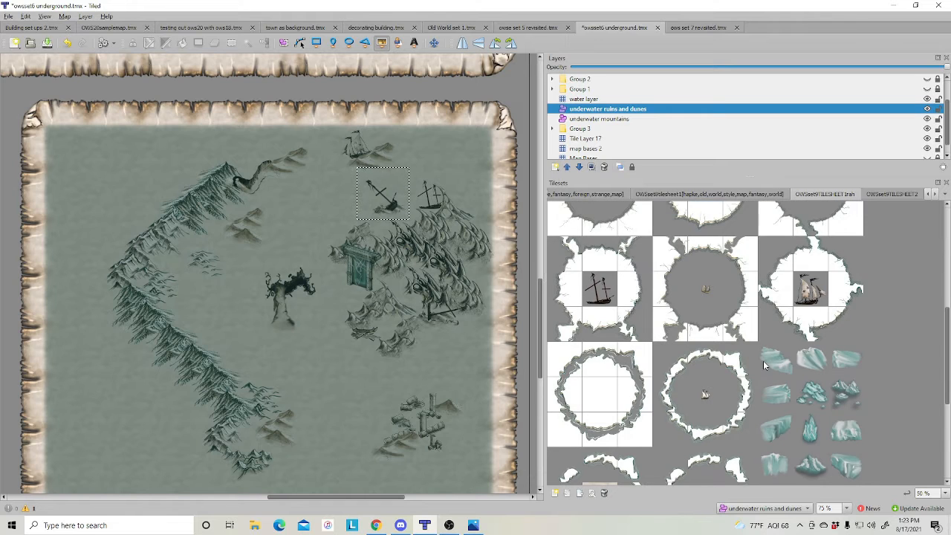
{"action": "scroll", "coordinate": [763, 360], "scroll_direction": "down", "scroll_amount": 5}
{"action": "scroll", "coordinate": [764, 360], "scroll_direction": "down", "scroll_amount": 1}
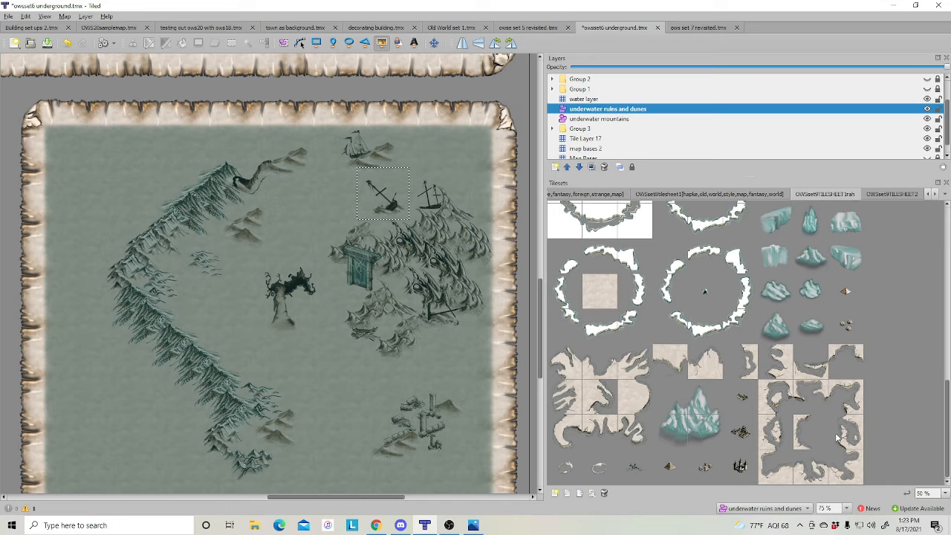
{"action": "scroll", "coordinate": [833, 418], "scroll_direction": "up", "scroll_amount": 3}
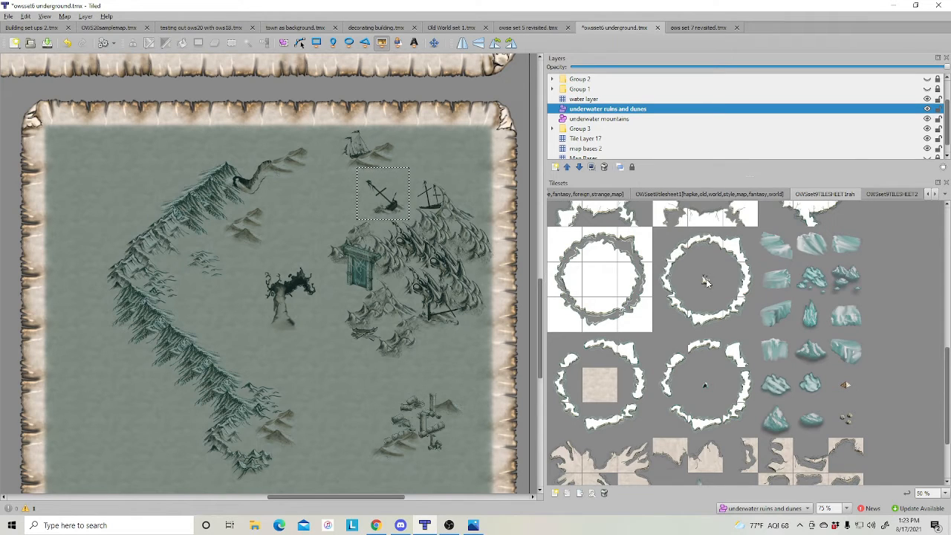
{"action": "left_click", "coordinate": [587, 99]}
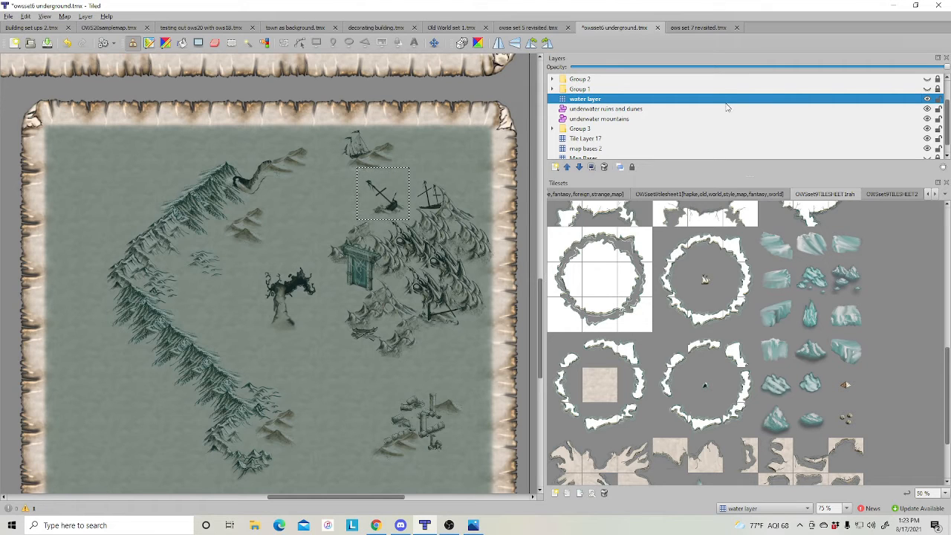
{"action": "left_click", "coordinate": [732, 130]}
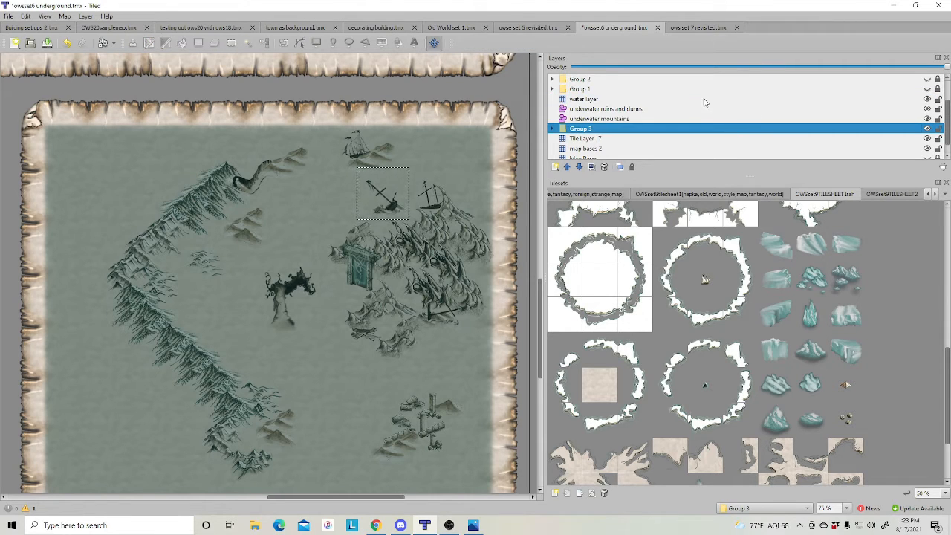
{"action": "left_click", "coordinate": [705, 100]}
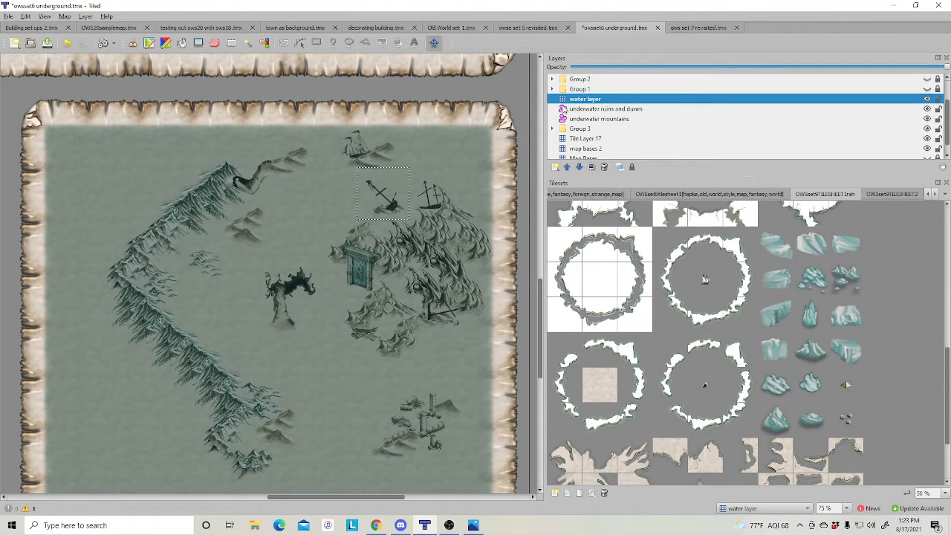
{"action": "right_click", "coordinate": [760, 105]}
{"action": "mouse_move", "coordinate": [770, 109]}
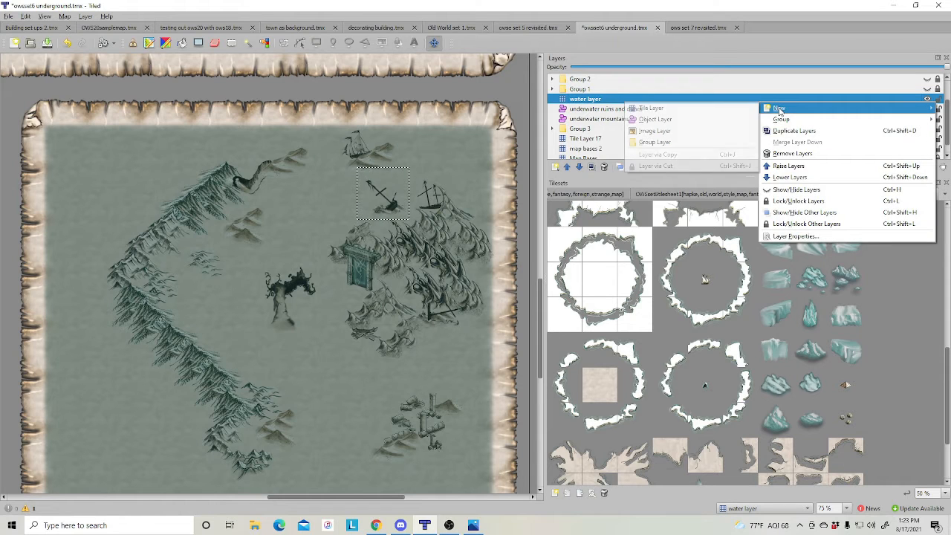
{"action": "left_click", "coordinate": [644, 108]}
- Place two parchment coast tiles near the map's lower-right corner, an inlet corner piece with a narrow edge piece directly above it
{"action": "scroll", "coordinate": [808, 366], "scroll_direction": "up", "scroll_amount": 2}
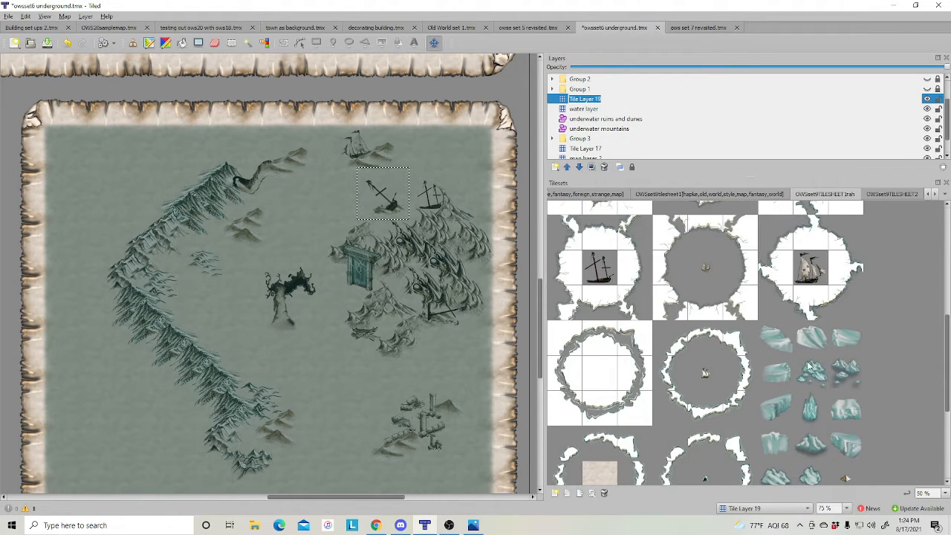
{"action": "left_click_drag", "start_coordinate": [366, 497], "coordinate": [349, 497]}
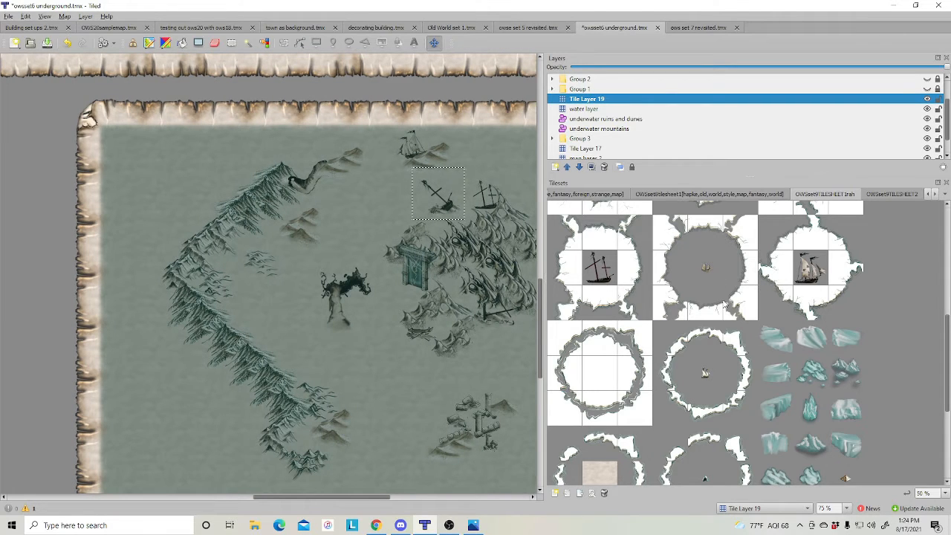
{"action": "scroll", "coordinate": [773, 308], "scroll_direction": "up", "scroll_amount": 3}
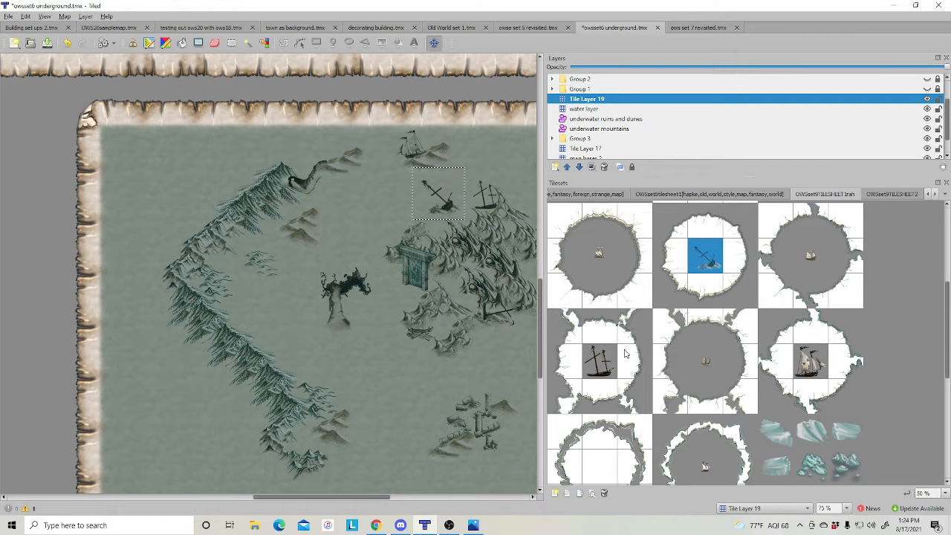
{"action": "scroll", "coordinate": [624, 353], "scroll_direction": "down", "scroll_amount": 6}
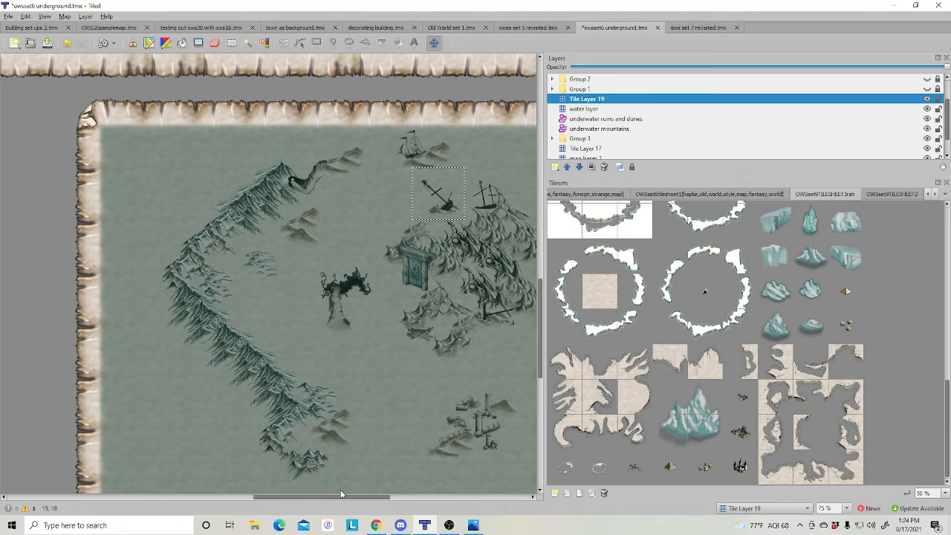
{"action": "left_click_drag", "start_coordinate": [341, 494], "coordinate": [354, 494]}
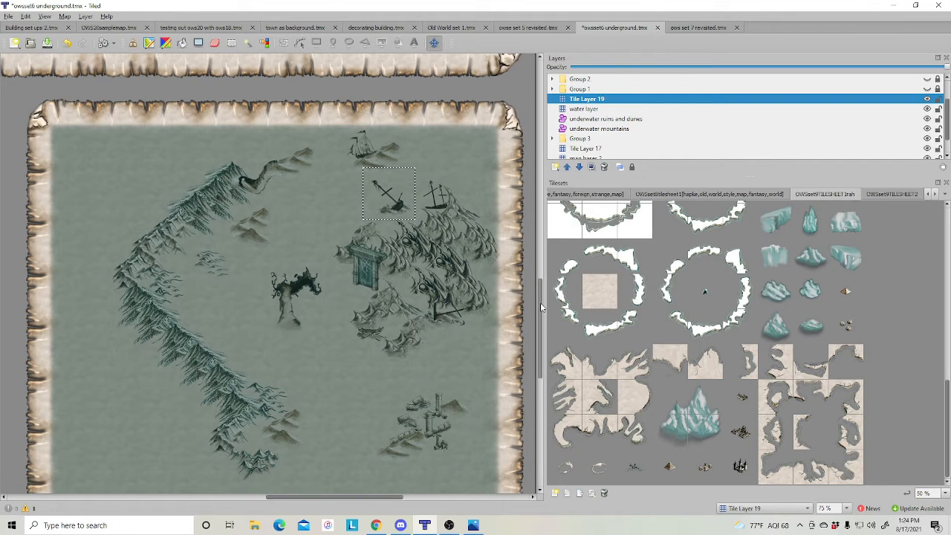
{"action": "left_click_drag", "start_coordinate": [542, 307], "coordinate": [542, 316]}
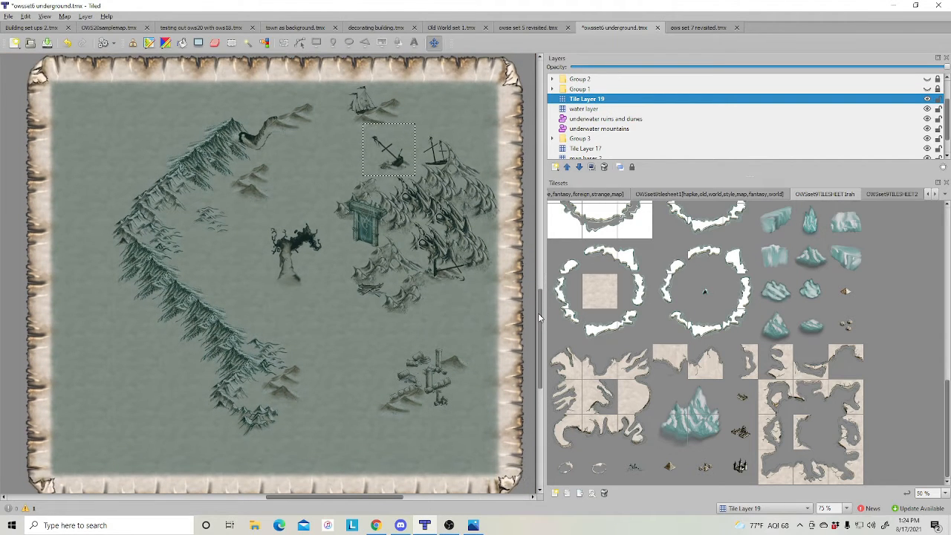
{"action": "left_click", "coordinate": [845, 466]}
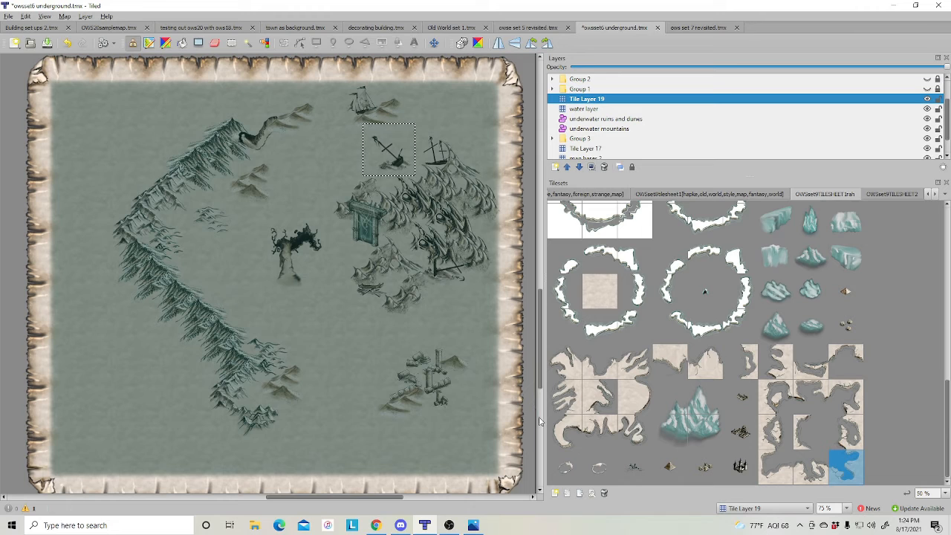
{"action": "left_click", "coordinate": [446, 434]}
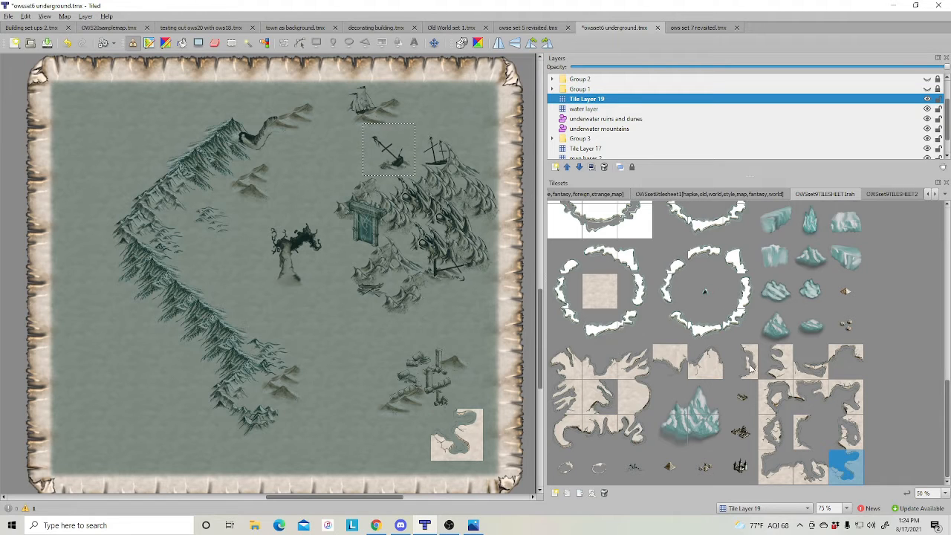
{"action": "left_click", "coordinate": [749, 368]}
{"action": "left_click", "coordinate": [463, 382]}
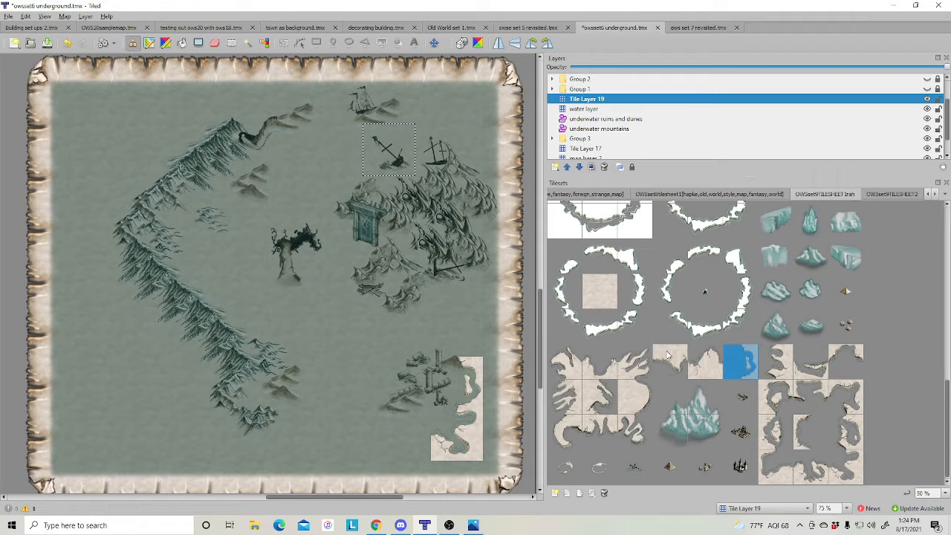
- Erase the water layer beneath and around the coast tiles, out to the map's lower-right border
{"action": "left_click", "coordinate": [601, 292]}
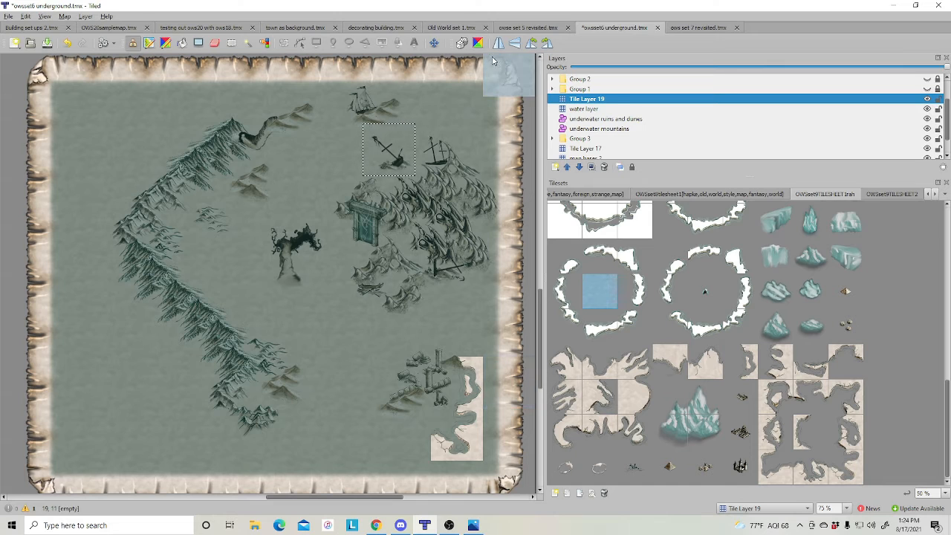
{"action": "left_click", "coordinate": [593, 110]}
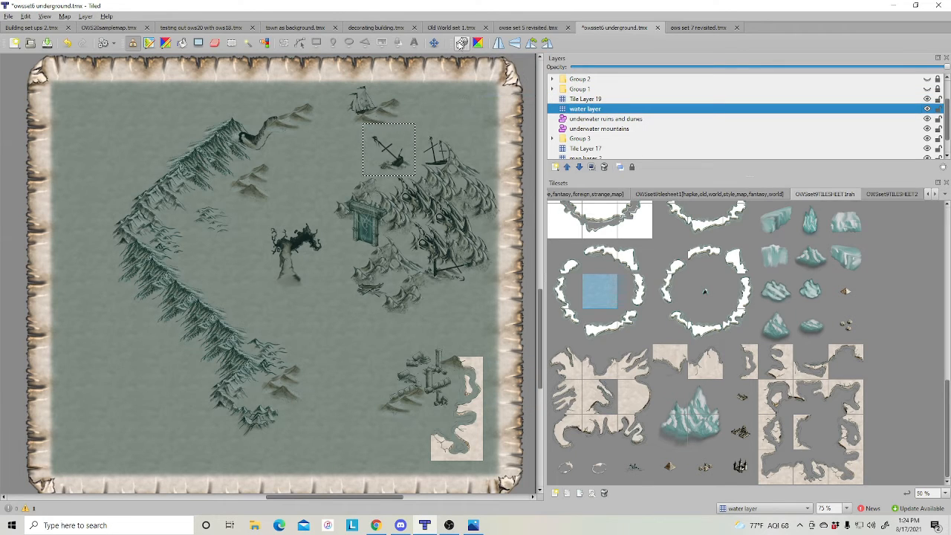
{"action": "left_click", "coordinate": [214, 42]}
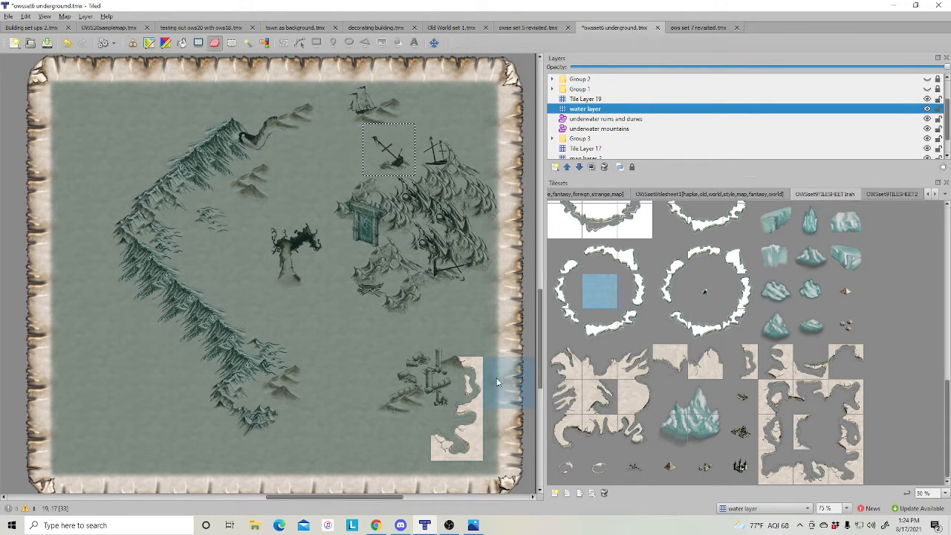
{"action": "mouse_move", "coordinate": [496, 377]}
{"action": "left_mouse_down"}
{"action": "mouse_move", "coordinate": [503, 470]}
{"action": "mouse_move", "coordinate": [440, 469]}
{"action": "left_mouse_up"}
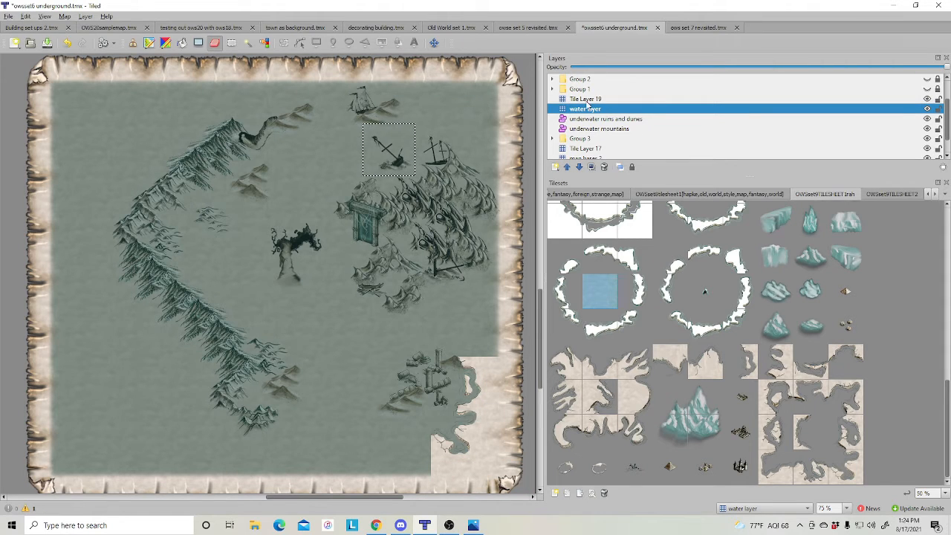
- Rename the new tile layer as coatline and place the jagged parchment corner tile on top of the coast tiles
{"action": "left_click", "coordinate": [586, 100]}
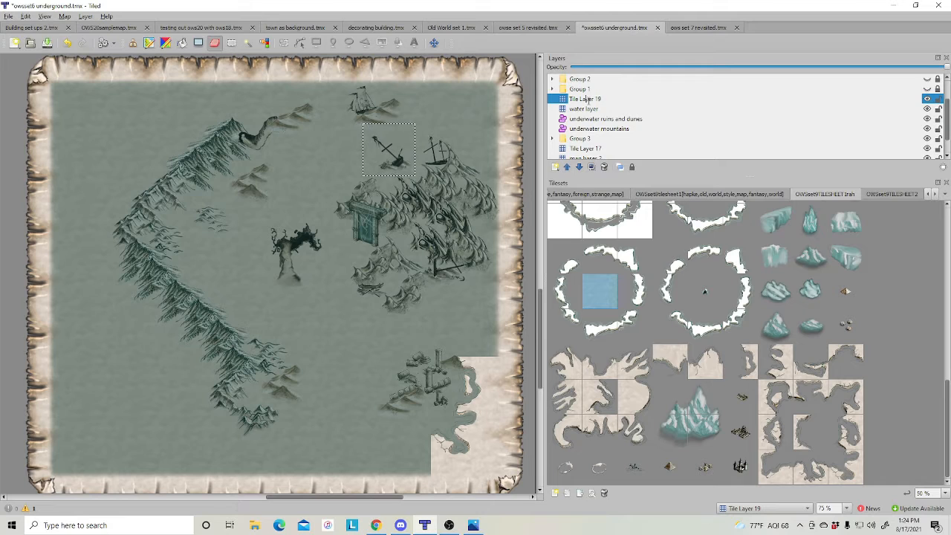
{"action": "double_click", "coordinate": [601, 99]}
{"action": "type", "text": "coatline"}
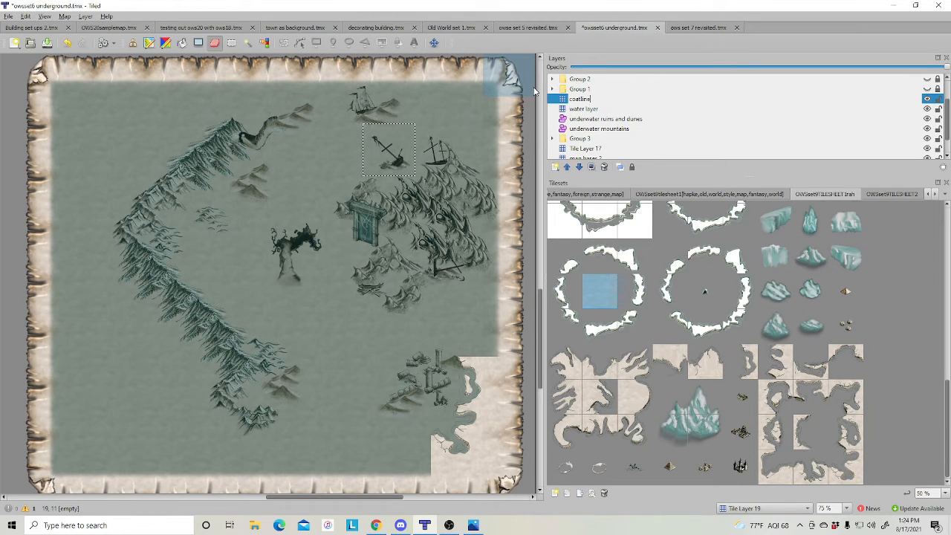
{"action": "key", "text": "Return"}
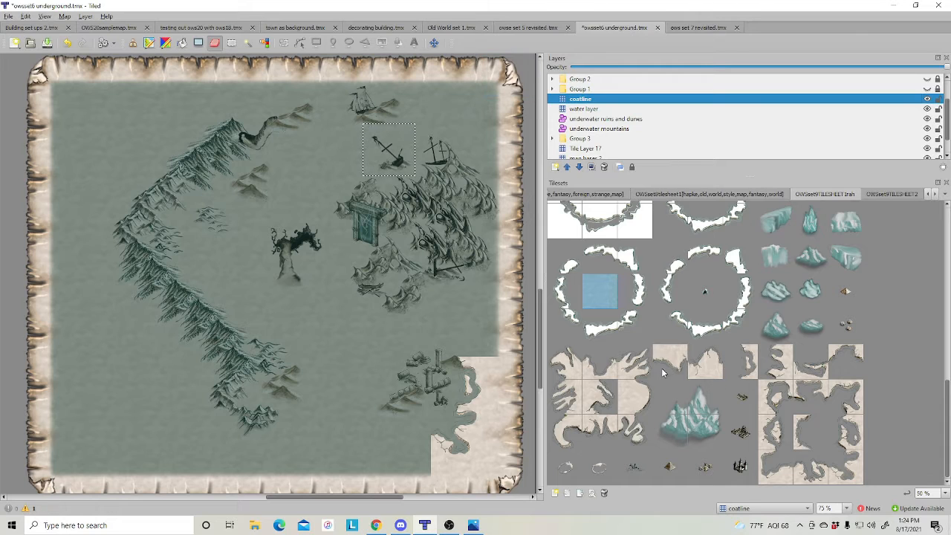
{"action": "left_click", "coordinate": [567, 374]}
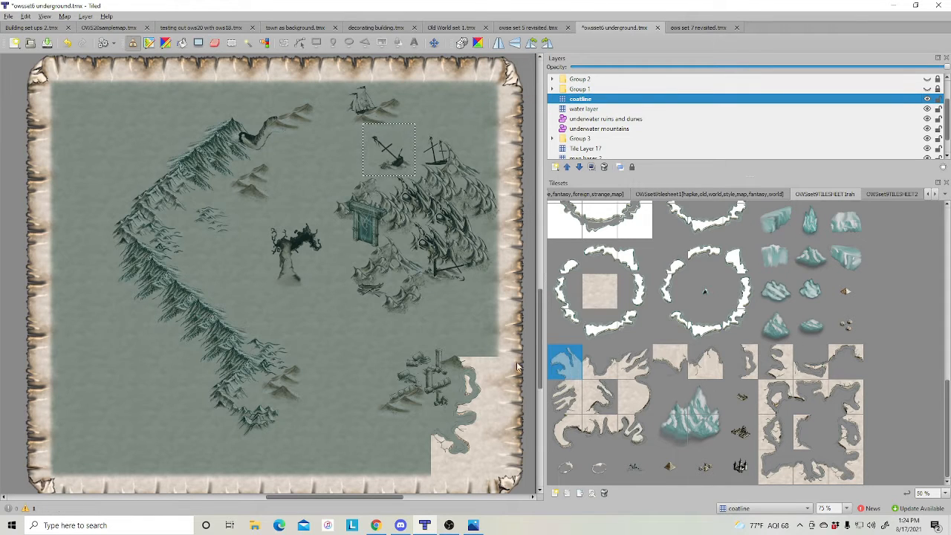
{"action": "left_click", "coordinate": [457, 335]}
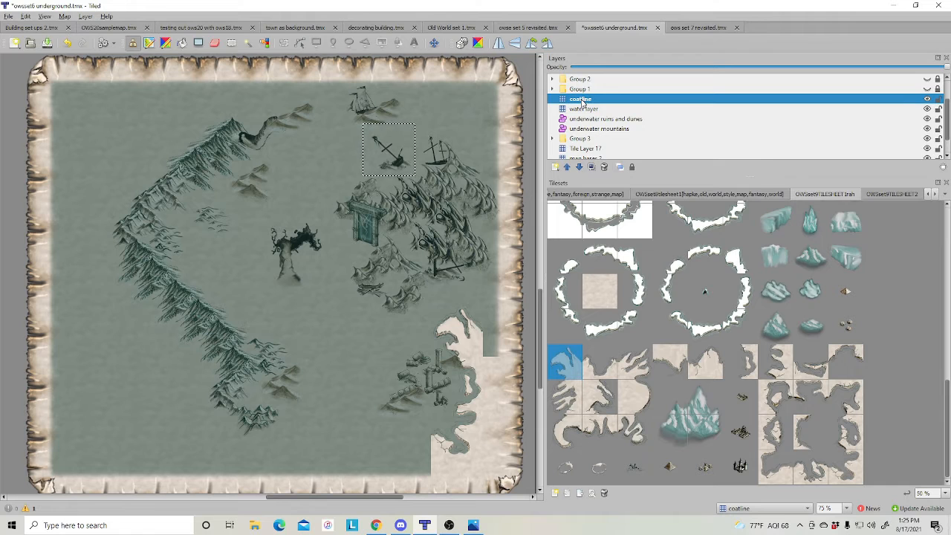
- Add a new object layer above the coatline layer
{"action": "right_click", "coordinate": [583, 102]}
{"action": "mouse_move", "coordinate": [624, 107]}
{"action": "left_click", "coordinate": [778, 122]}
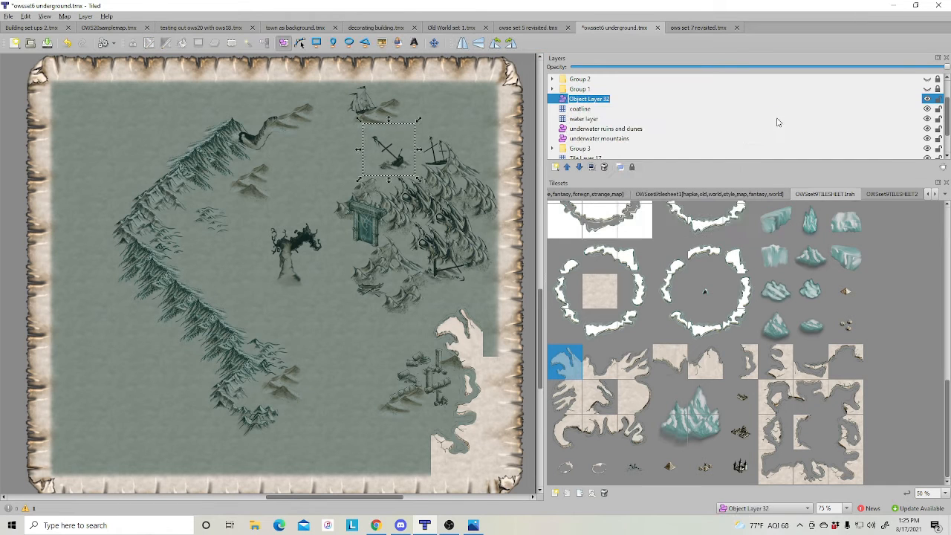
- Place the peaked parchment coast tile as an object beside the jagged corner tile, over the leftover water at the map's right edge
{"action": "left_click", "coordinate": [705, 365]}
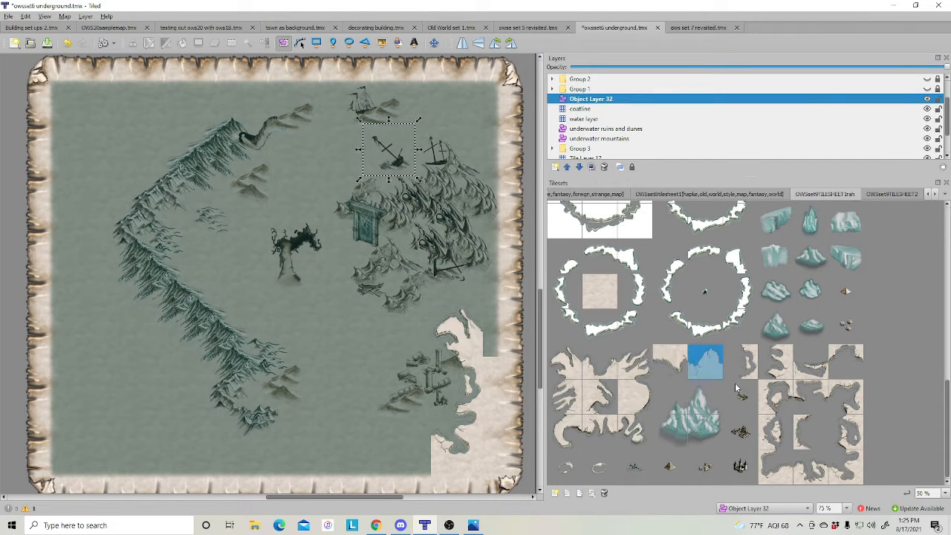
{"action": "left_click", "coordinate": [382, 43]}
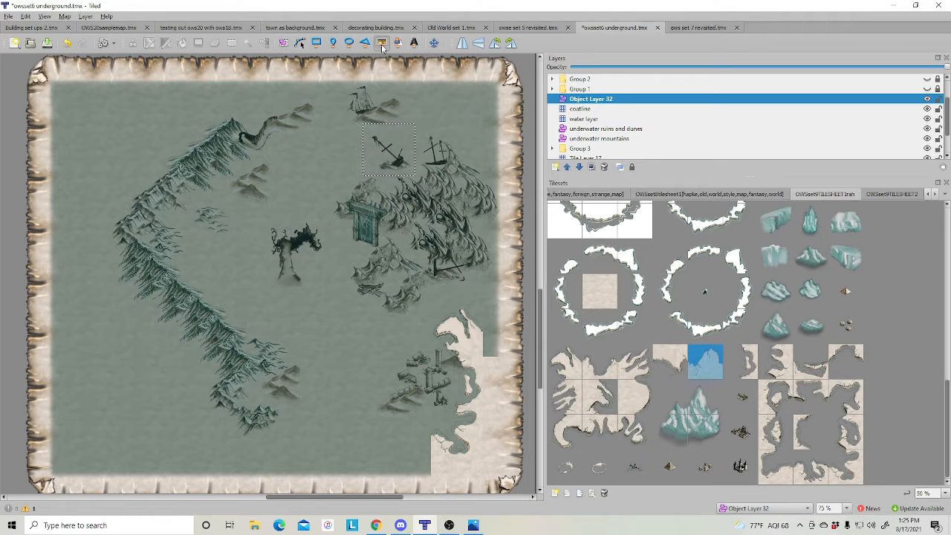
{"action": "left_click", "coordinate": [487, 334]}
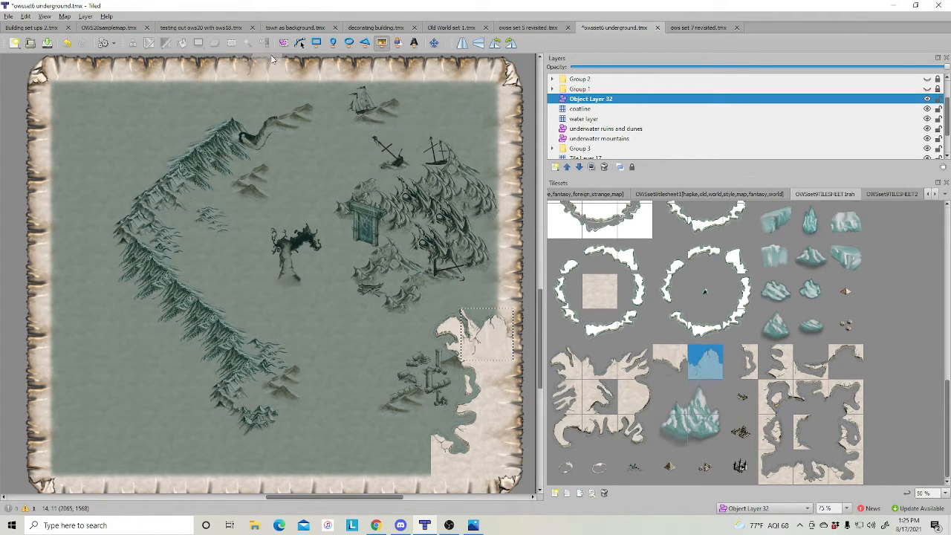
{"action": "left_click", "coordinate": [283, 42]}
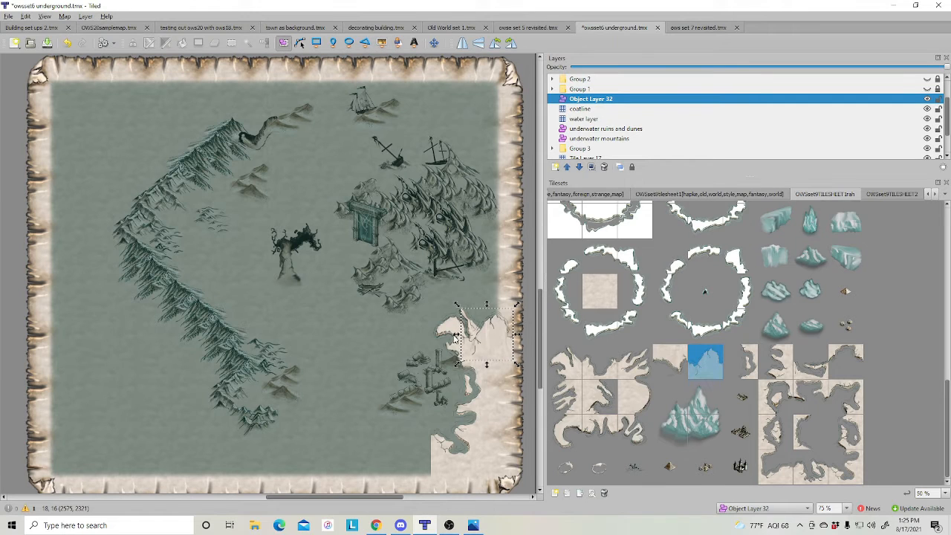
- Fit the peaked parchment coast object between the jagged corner tile and the map's right edge
{"action": "left_click_drag", "start_coordinate": [457, 334], "coordinate": [508, 338]}
{"action": "left_click", "coordinate": [509, 408]}
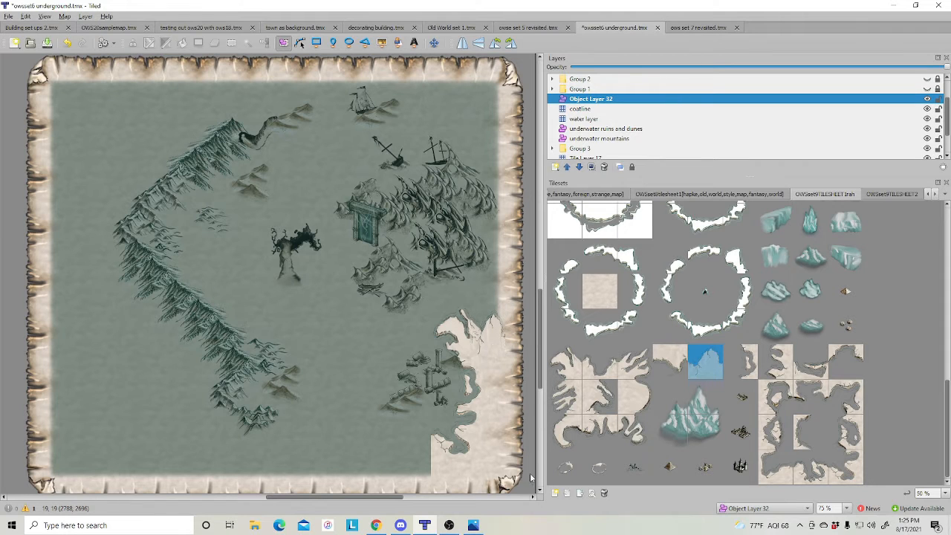
- On the coatline layer, place the parchment tile with the descending jagged edge directly west of the coast along the map's lower edge
{"action": "scroll", "coordinate": [487, 438], "scroll_direction": "down", "scroll_amount": 2}
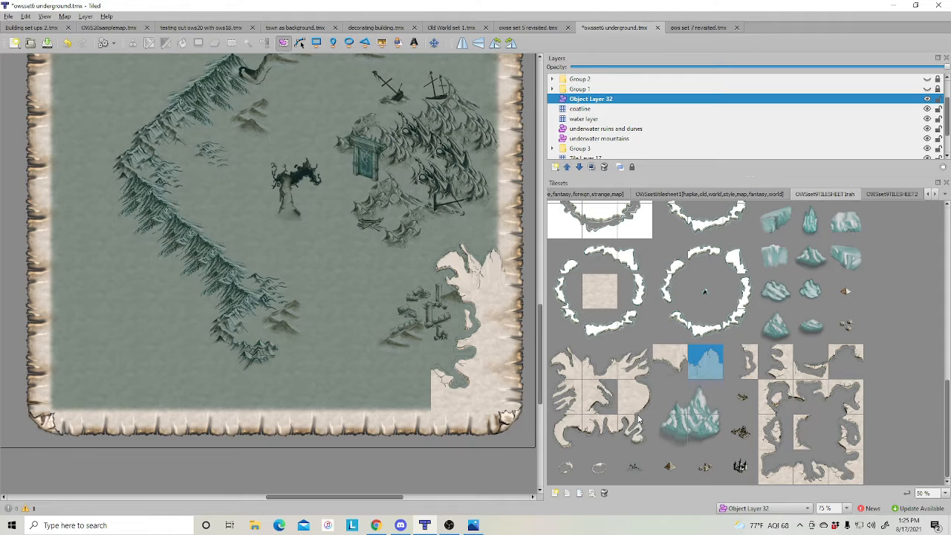
{"action": "scroll", "coordinate": [647, 398], "scroll_direction": "up", "scroll_amount": 3}
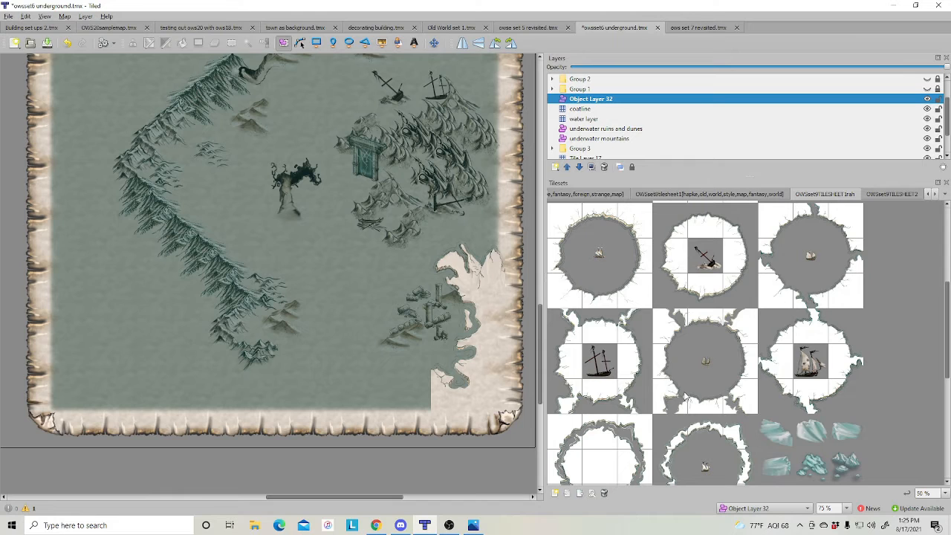
{"action": "scroll", "coordinate": [686, 398], "scroll_direction": "up", "scroll_amount": 2}
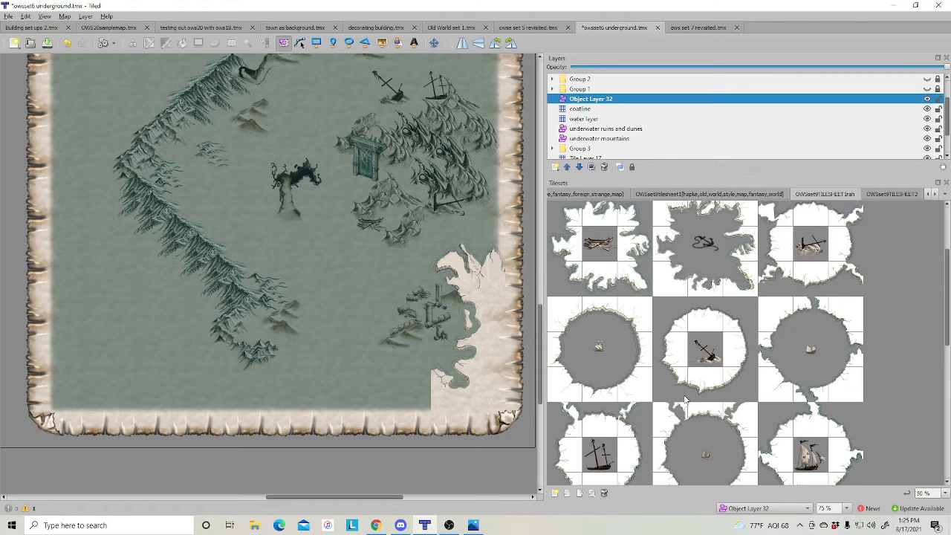
{"action": "scroll", "coordinate": [686, 399], "scroll_direction": "down", "scroll_amount": 5}
{"action": "left_click", "coordinate": [671, 363]}
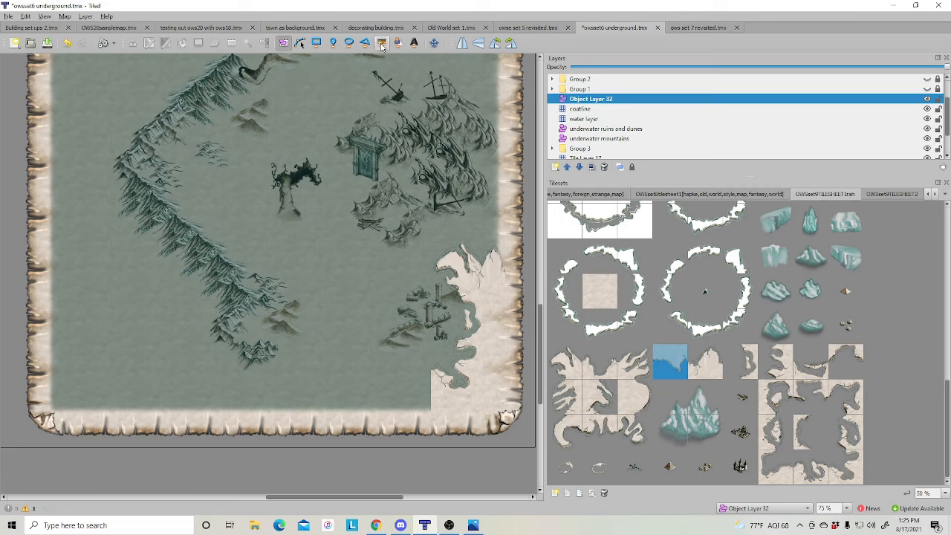
{"action": "left_click", "coordinate": [576, 109]}
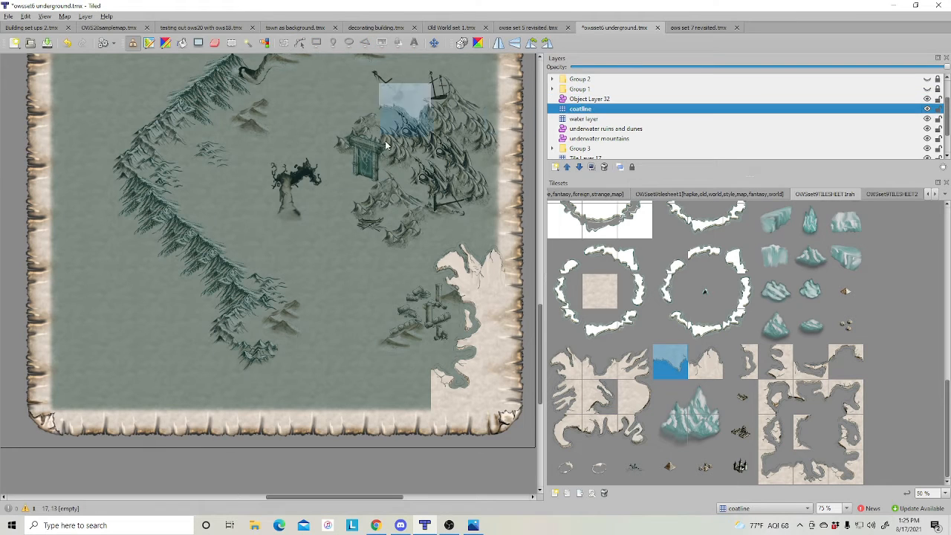
{"action": "left_click", "coordinate": [400, 379]}
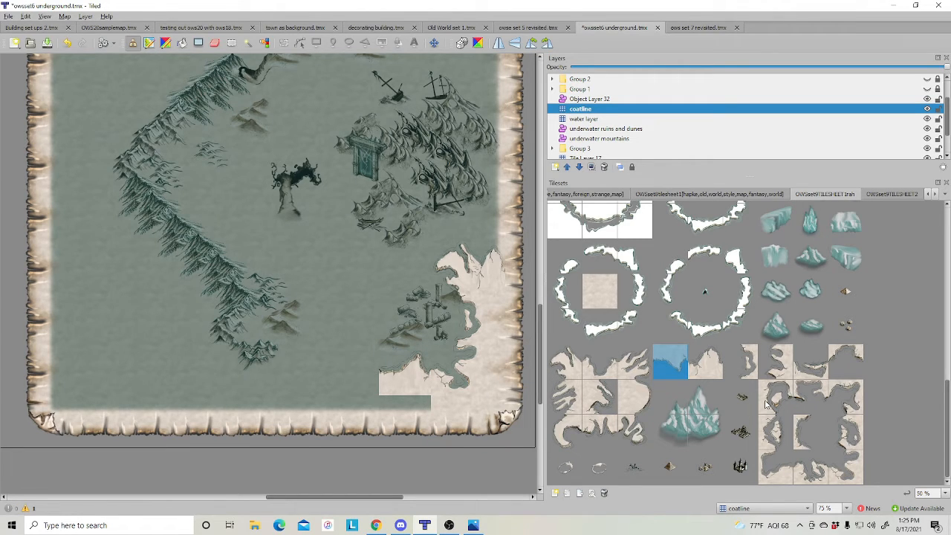
- Extend the lower coast westward with the deeply notched parchment tile and the branching finger-shaped corner tile beside it
{"action": "left_click", "coordinate": [595, 376]}
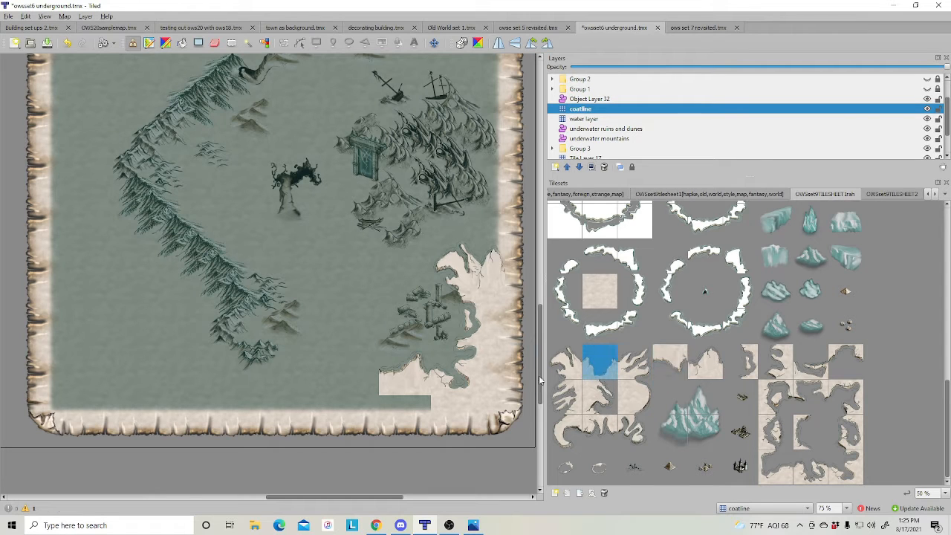
{"action": "left_click", "coordinate": [355, 388]}
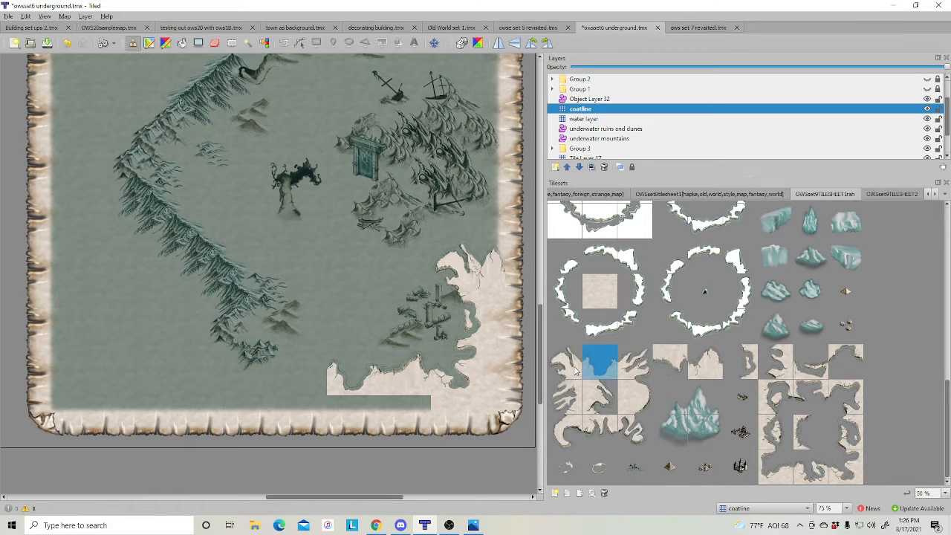
{"action": "left_click", "coordinate": [632, 371]}
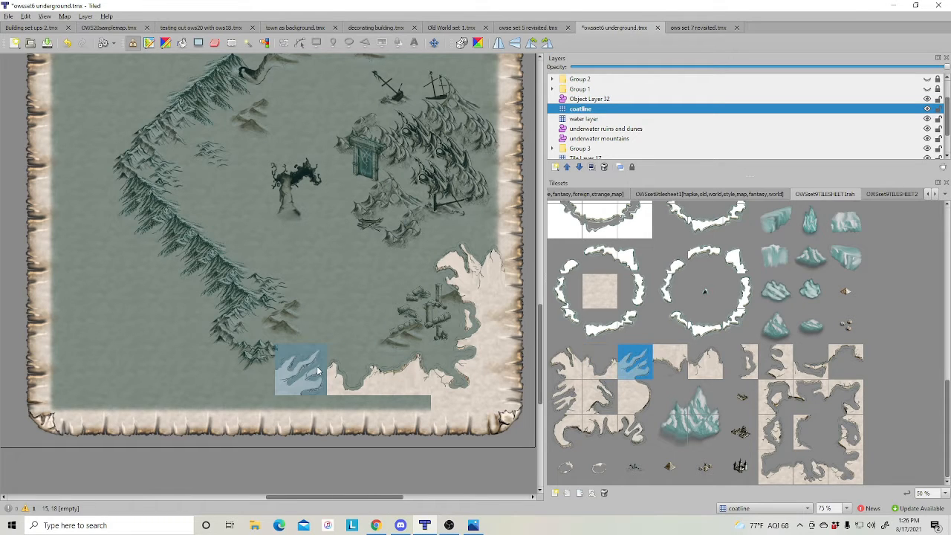
{"action": "left_click", "coordinate": [318, 366]}
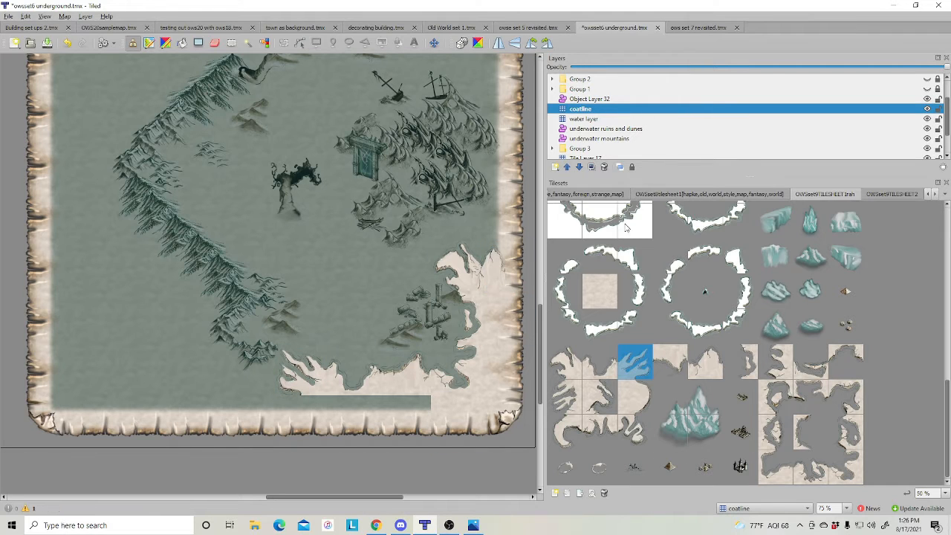
- On Object Layer 32, place the ragged parchment side-edge tile as an object below the finger-shaped corner tile
{"action": "left_click", "coordinate": [590, 100]}
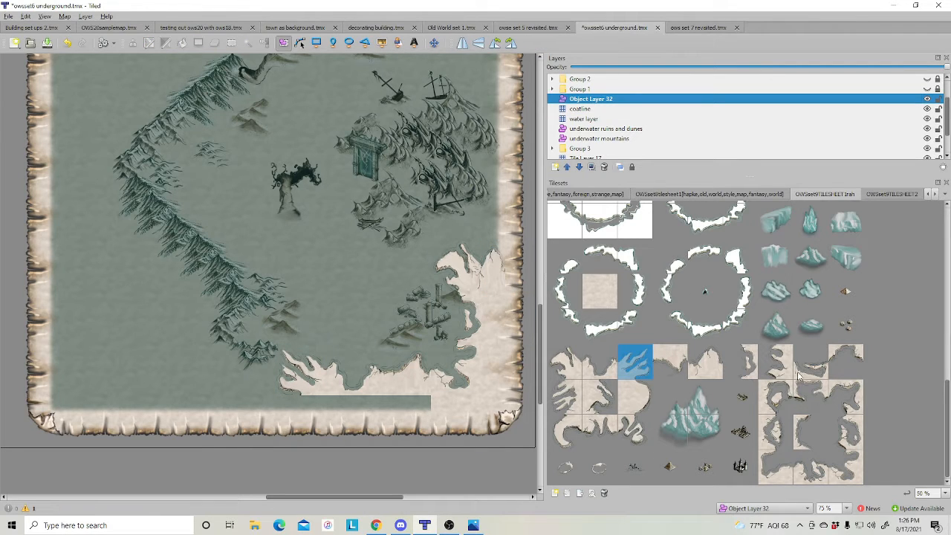
{"action": "left_click", "coordinate": [776, 362]}
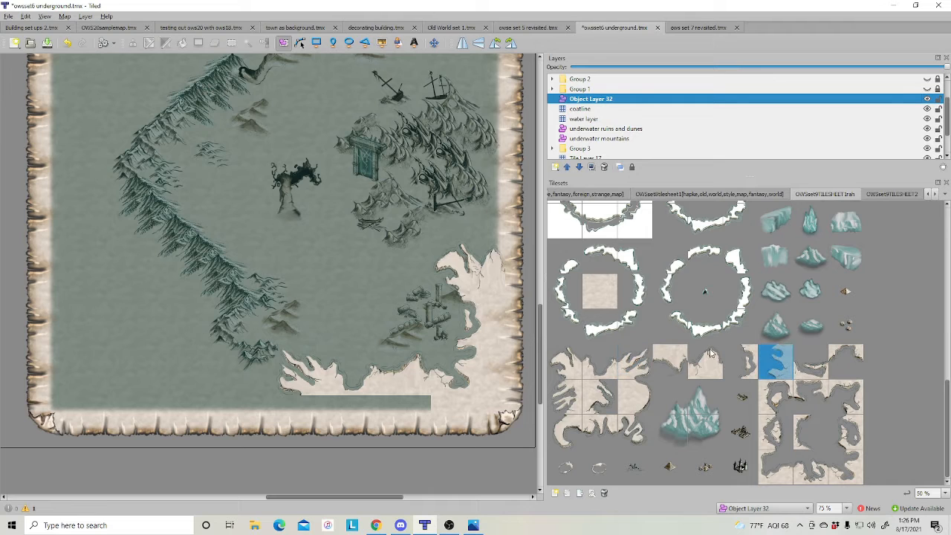
{"action": "left_click", "coordinate": [381, 42]}
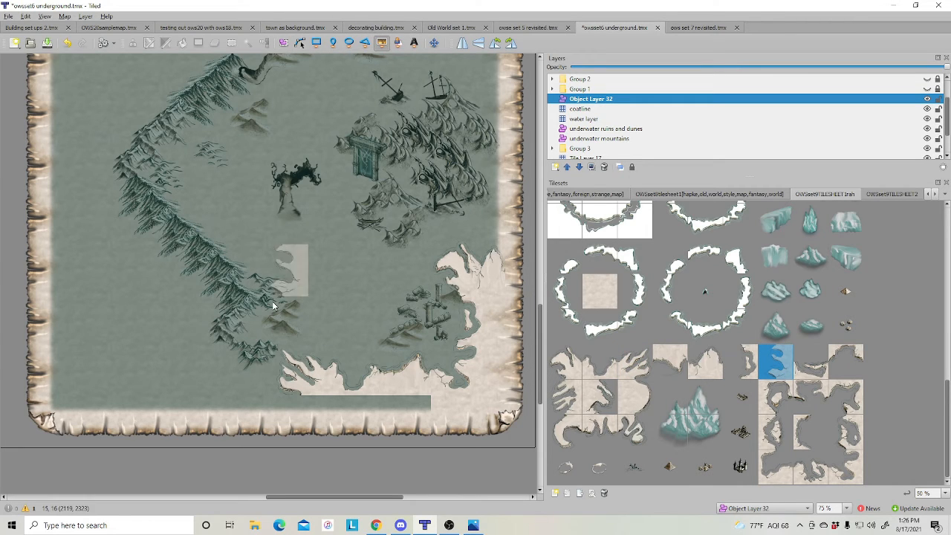
{"action": "left_click", "coordinate": [300, 401]}
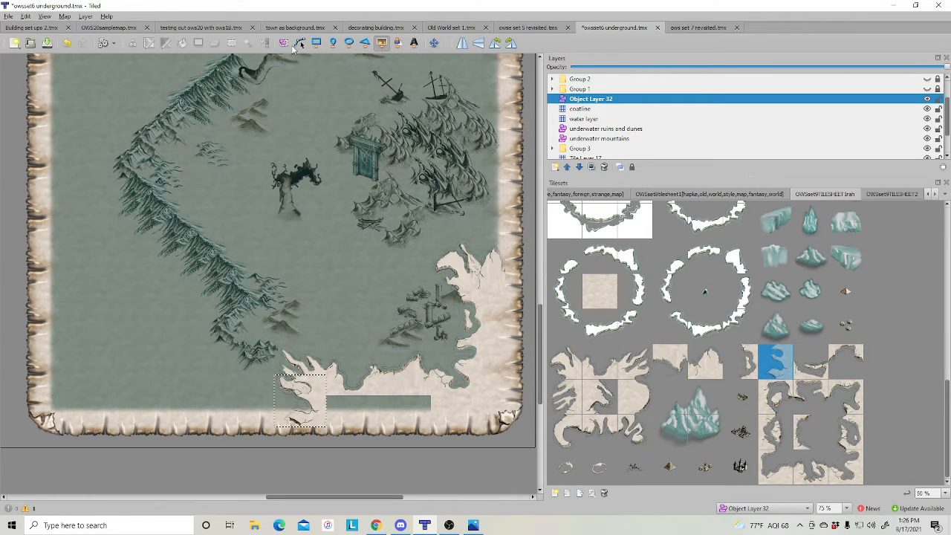
- Shorten the side-edge object at its upper and lower ends and shift it slightly west to meet the map border
{"action": "left_click", "coordinate": [283, 42]}
{"action": "left_click", "coordinate": [302, 374]}
{"action": "left_click_drag", "start_coordinate": [301, 373], "coordinate": [301, 386]}
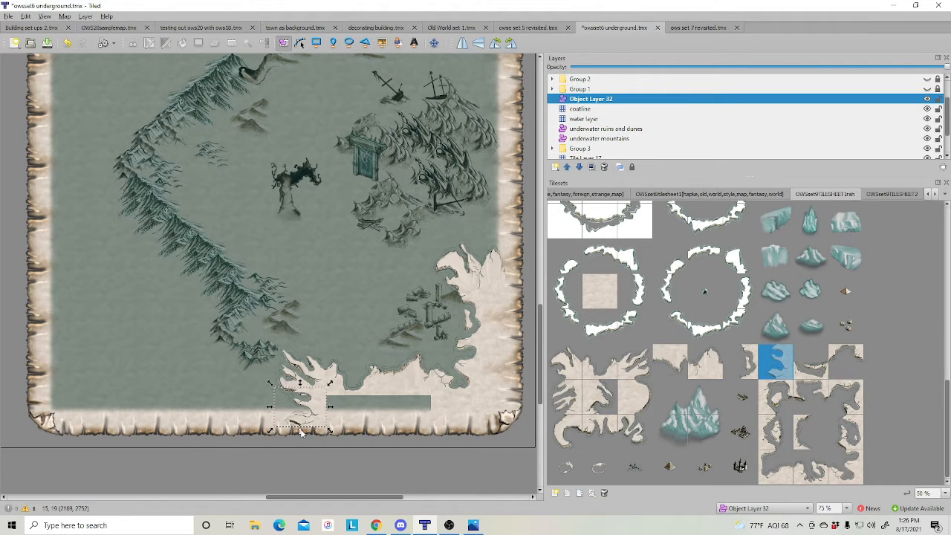
{"action": "left_click_drag", "start_coordinate": [300, 431], "coordinate": [301, 409]}
{"action": "left_click", "coordinate": [341, 425]}
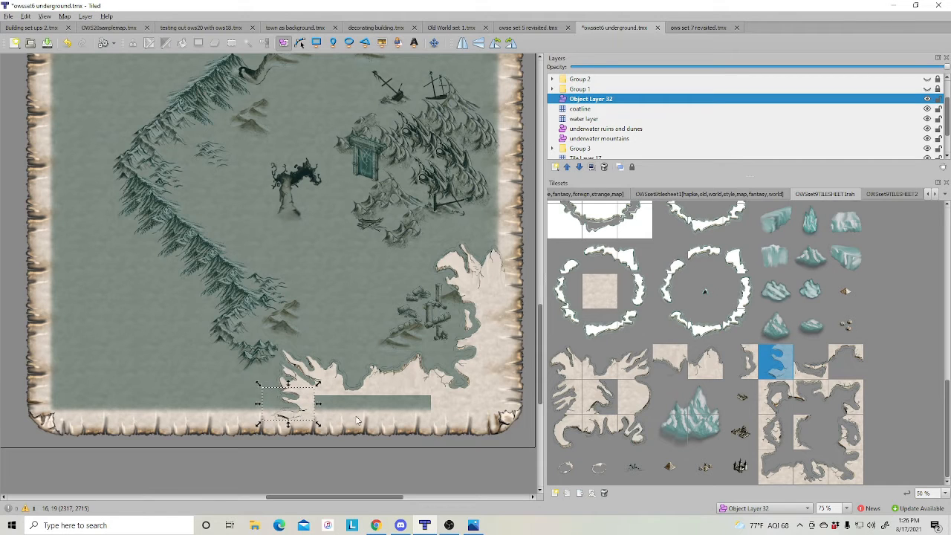
- Erase the leftover strip on the water layer beneath the lower coast, and reposition the side-edge object to close the gap at its western end
{"action": "left_click", "coordinate": [592, 121]}
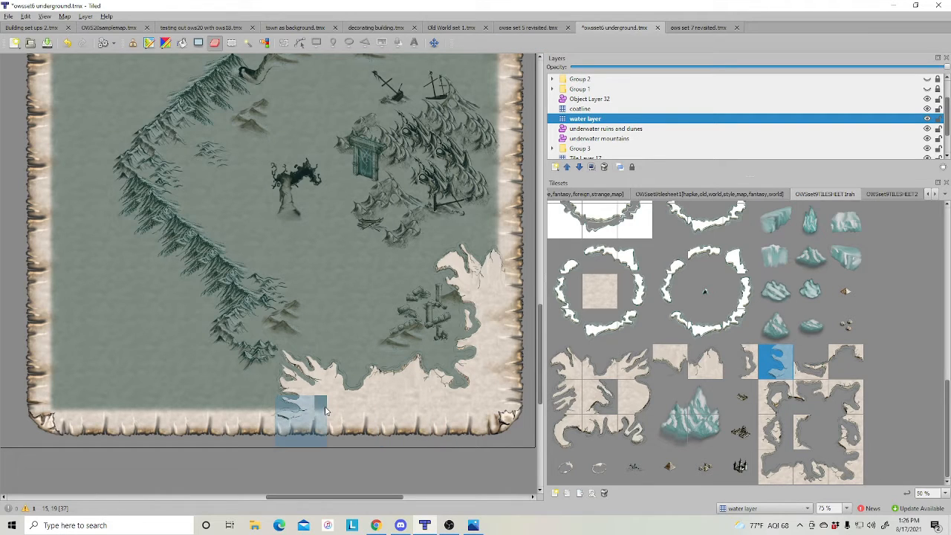
{"action": "left_click", "coordinate": [590, 100]}
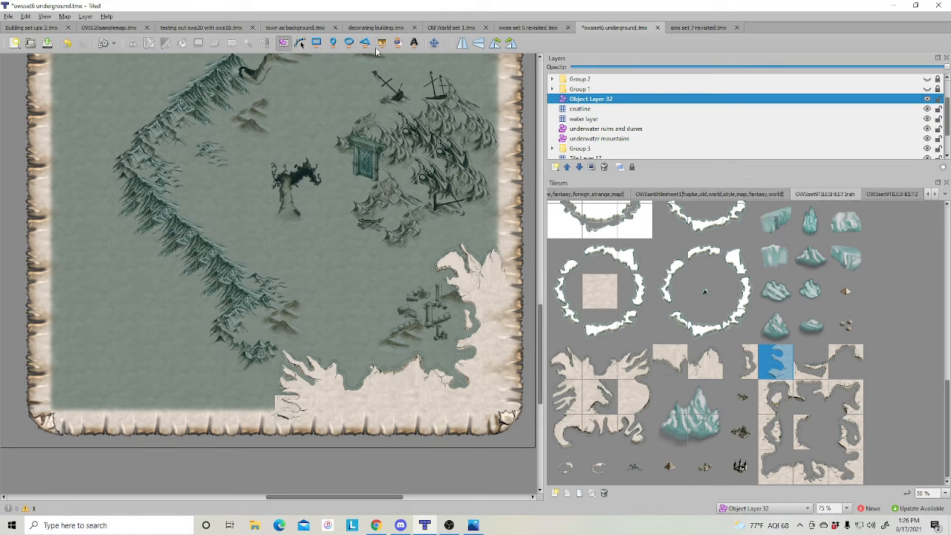
{"action": "left_click", "coordinate": [306, 416]}
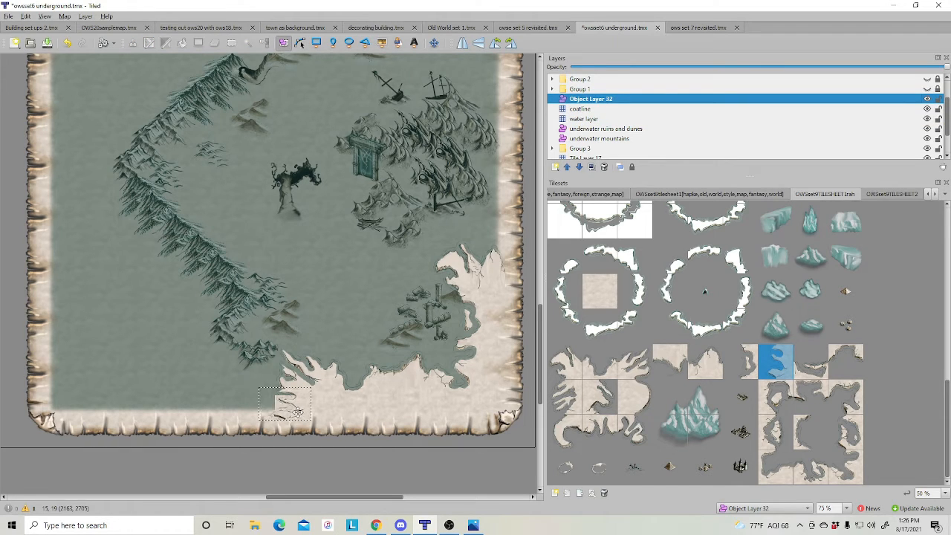
{"action": "mouse_move", "coordinate": [298, 411]}
{"action": "left_mouse_down"}
{"action": "mouse_move", "coordinate": [279, 415]}
{"action": "mouse_move", "coordinate": [301, 399]}
{"action": "left_mouse_up"}
{"action": "left_click", "coordinate": [279, 415]}
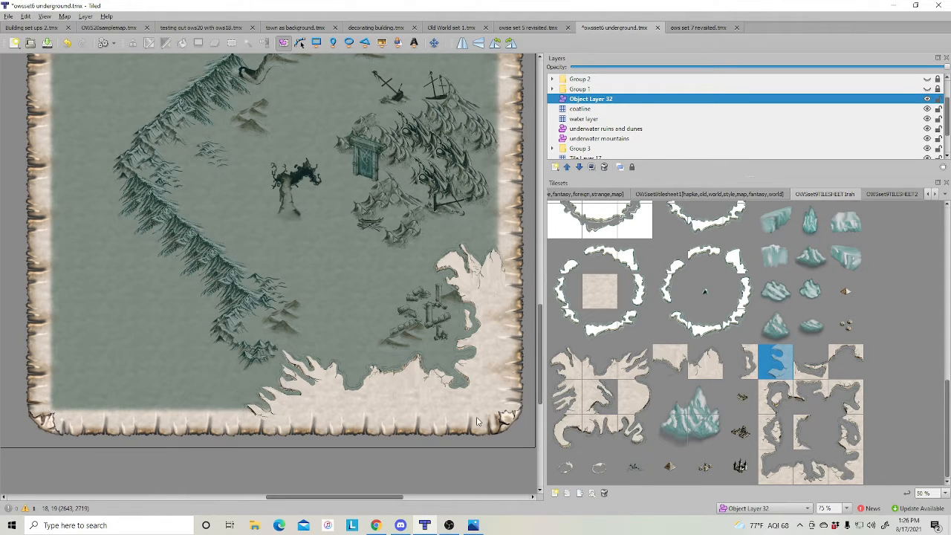
- On the coatline layer, place a white straight-edge coast tile over the westernmost bend of the underwater mountain range
{"action": "left_click", "coordinate": [105, 123]}
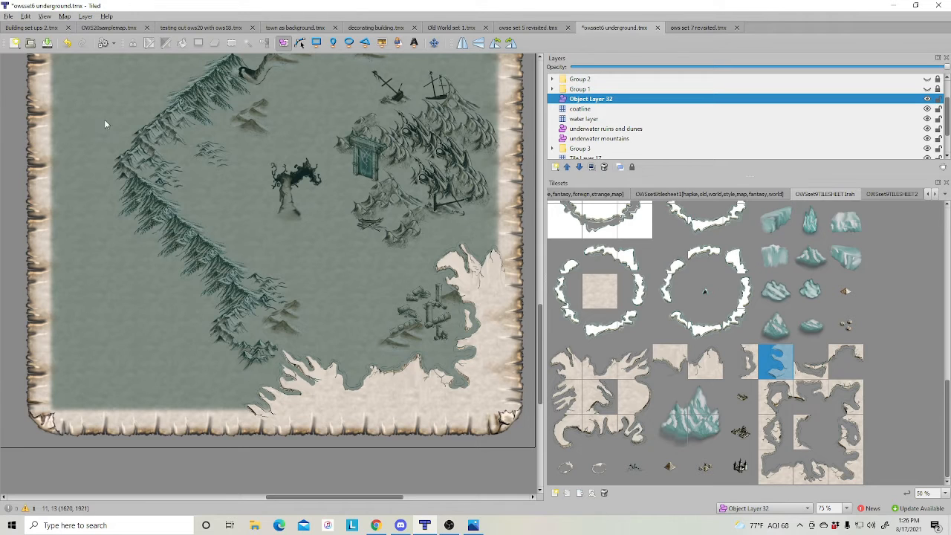
{"action": "left_click", "coordinate": [645, 108]}
{"action": "scroll", "coordinate": [682, 267], "scroll_direction": "up", "scroll_amount": 5}
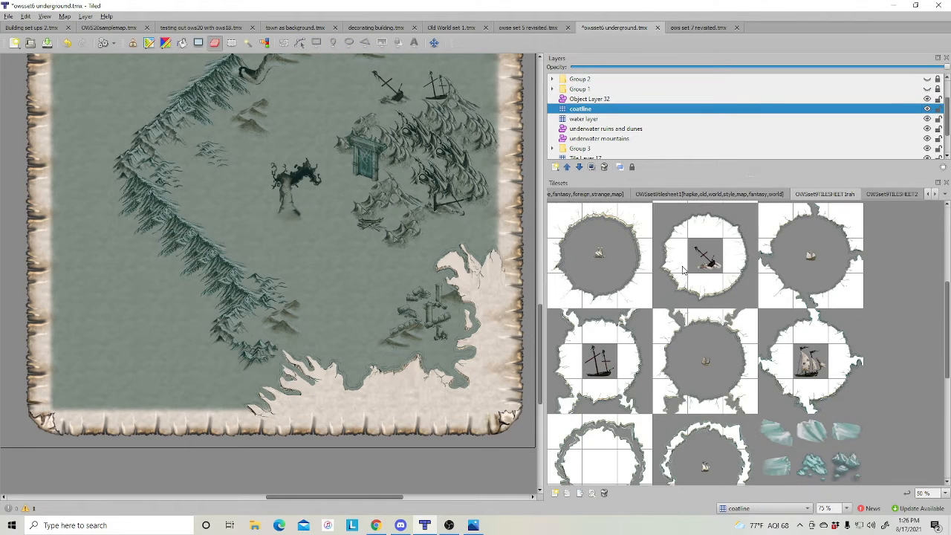
{"action": "scroll", "coordinate": [730, 291], "scroll_direction": "up", "scroll_amount": 2}
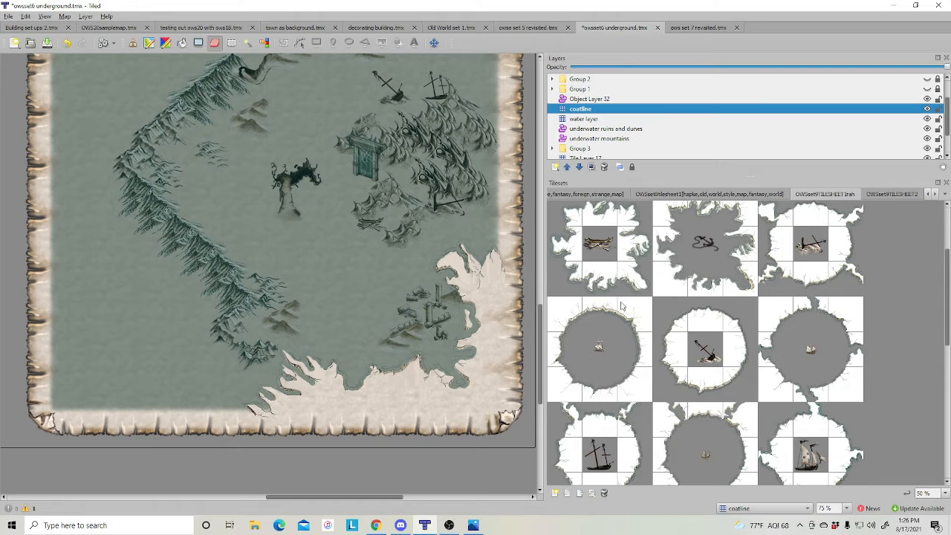
{"action": "left_click", "coordinate": [564, 355]}
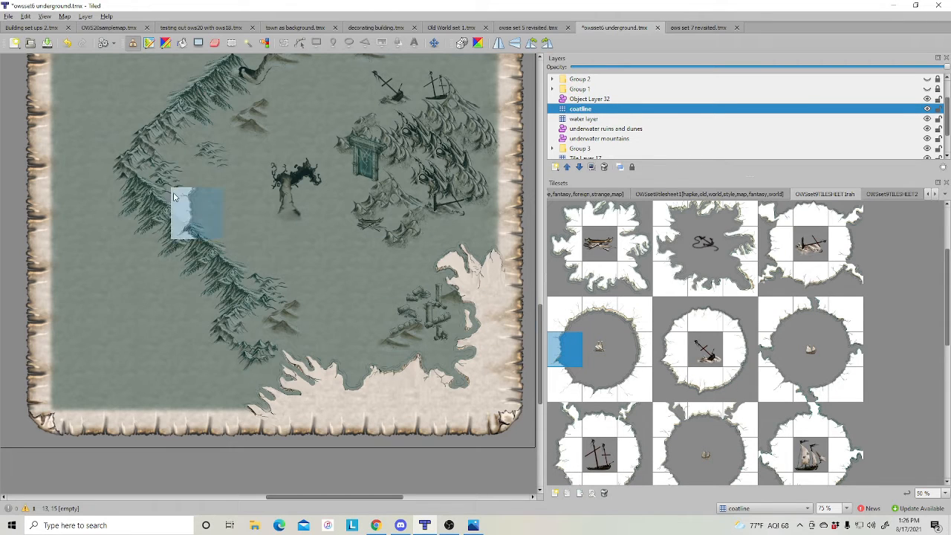
{"action": "left_click", "coordinate": [128, 175]}
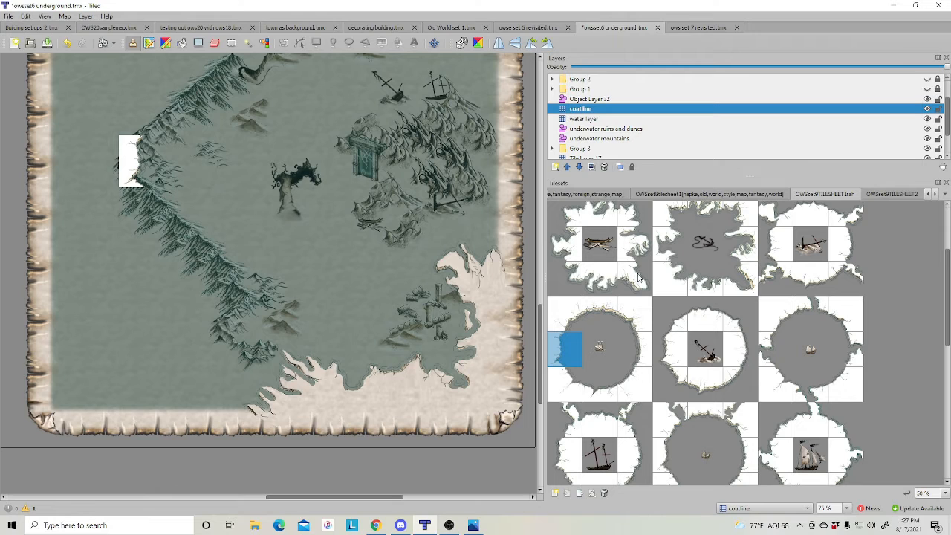
- Continue the white coast with a ragged inner-corner tile below the first tile and a rounded outer-corner tile to its east
{"action": "left_click", "coordinate": [679, 280]}
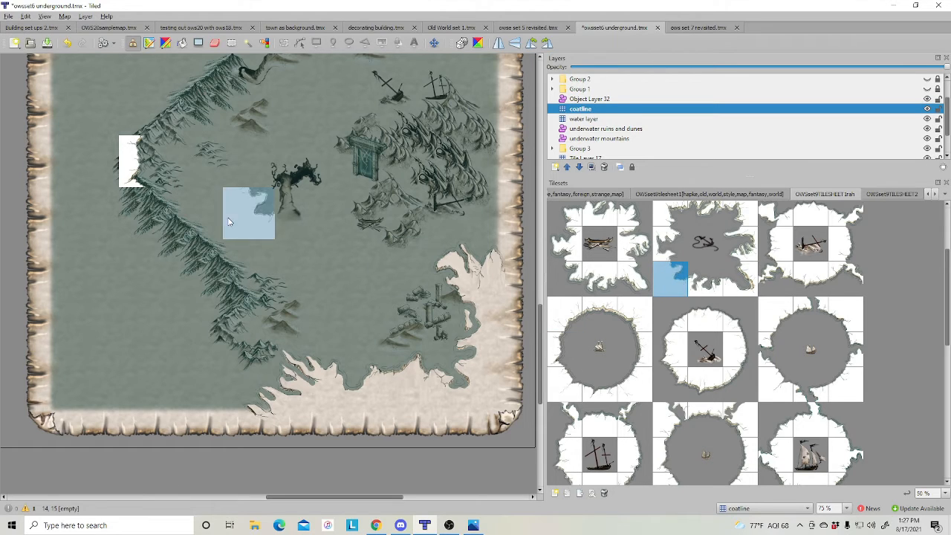
{"action": "left_click", "coordinate": [145, 215]}
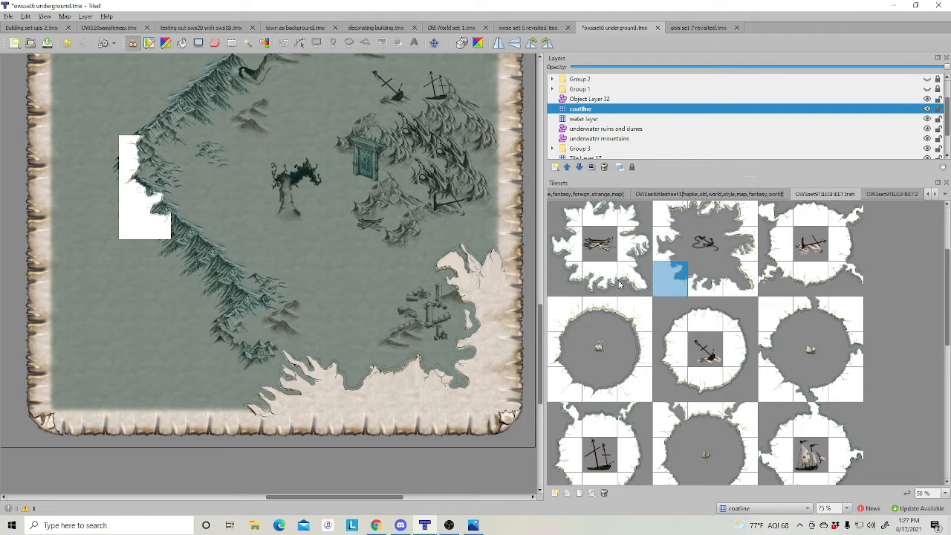
{"action": "left_click", "coordinate": [729, 321]}
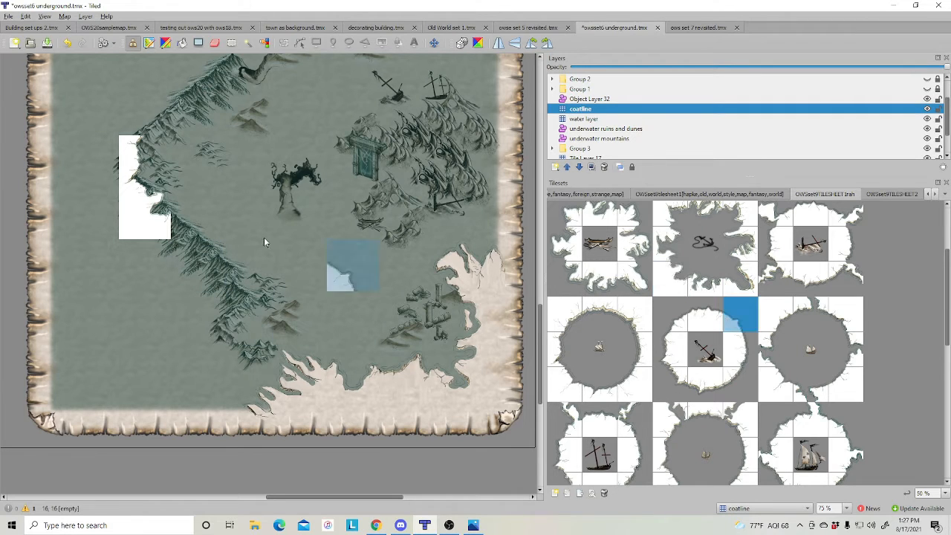
{"action": "left_click", "coordinate": [185, 225]}
- Extend the white coast diagonally down the mountain range with another inner-corner tile and a rounded outer-corner tile to its east
{"action": "left_click", "coordinate": [565, 385]}
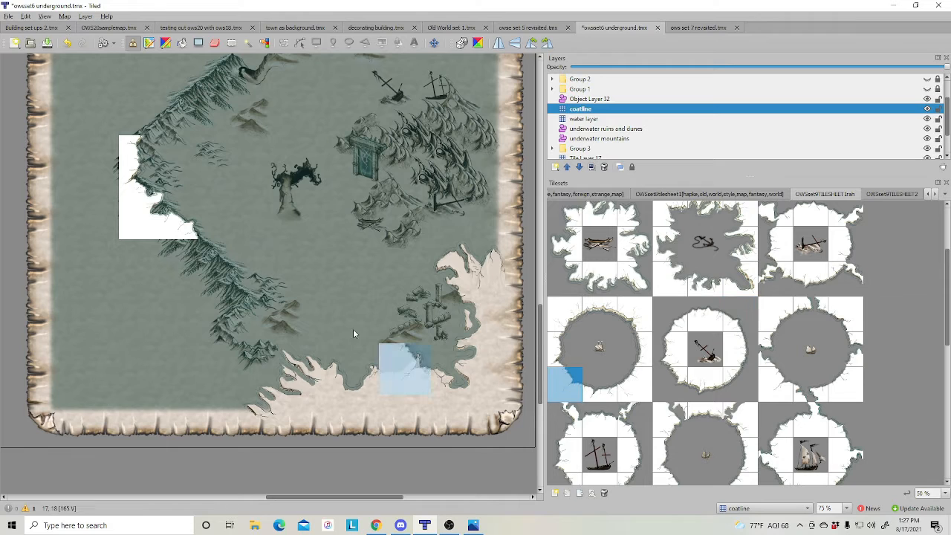
{"action": "left_click", "coordinate": [203, 269]}
{"action": "left_click_drag", "start_coordinate": [740, 359], "coordinate": [706, 318]}
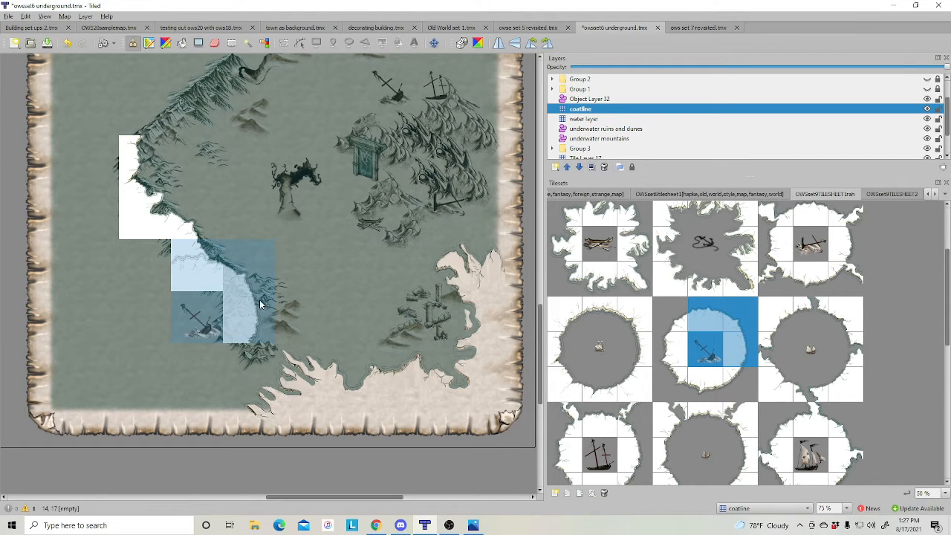
{"action": "left_click", "coordinate": [732, 325]}
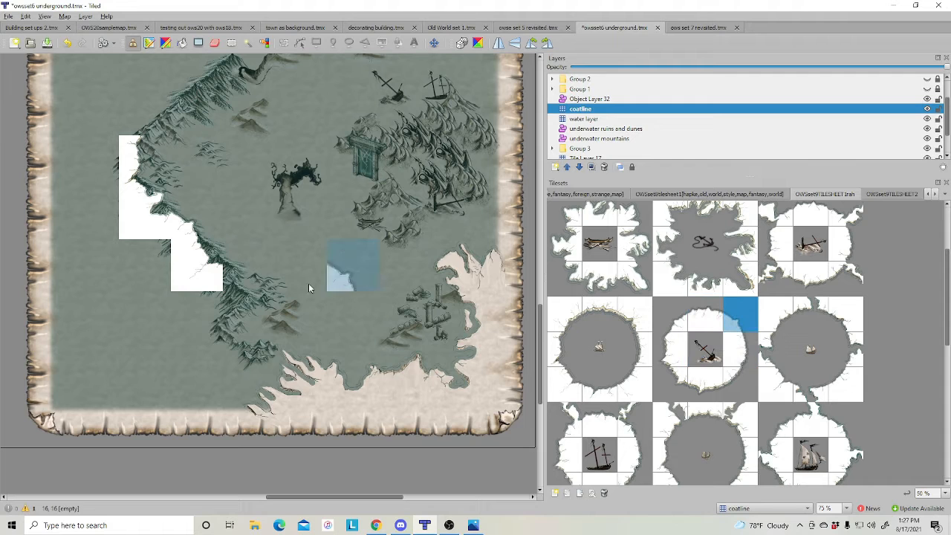
{"action": "left_click", "coordinate": [235, 278]}
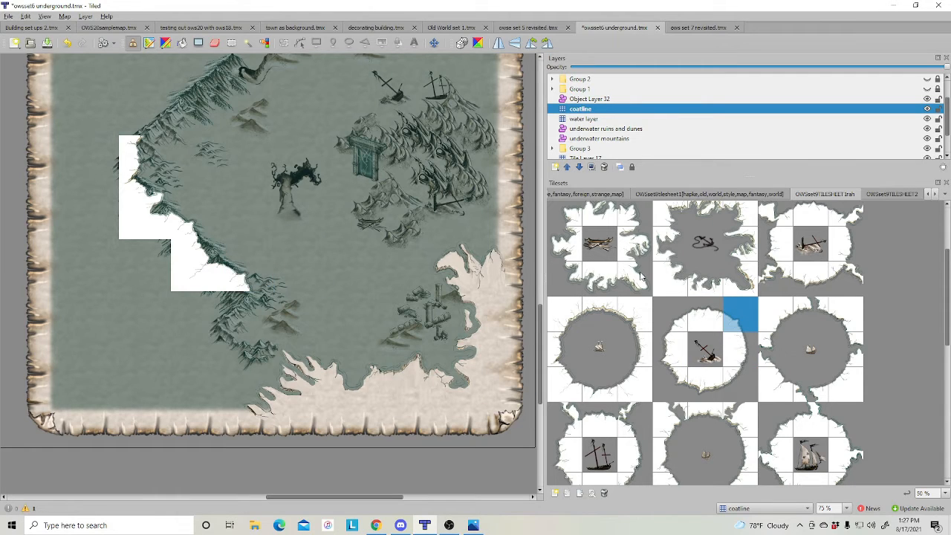
- Place the white finger-shaped corner tile below the last rounded corner, at the lower end of the mountain range
{"action": "left_click", "coordinate": [846, 281]}
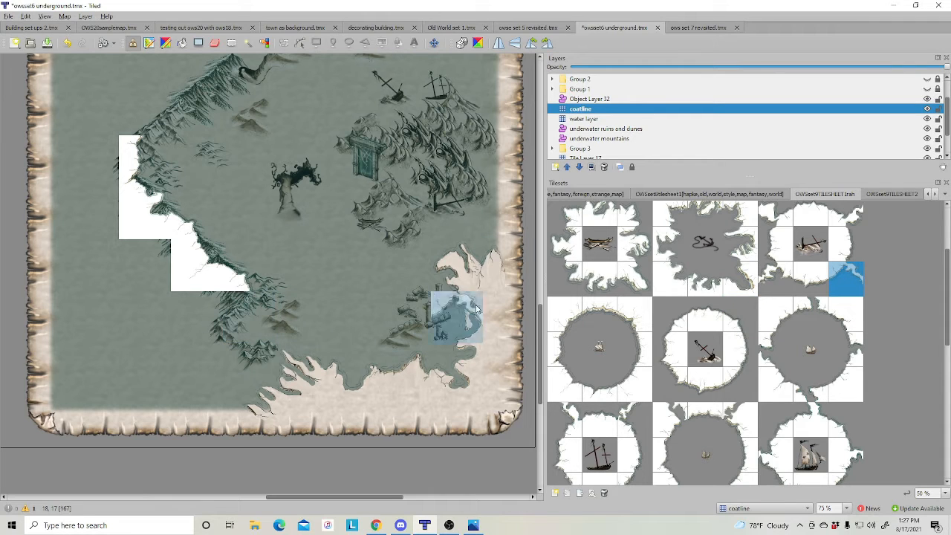
{"action": "left_click", "coordinate": [641, 286]}
{"action": "left_click", "coordinate": [260, 318]}
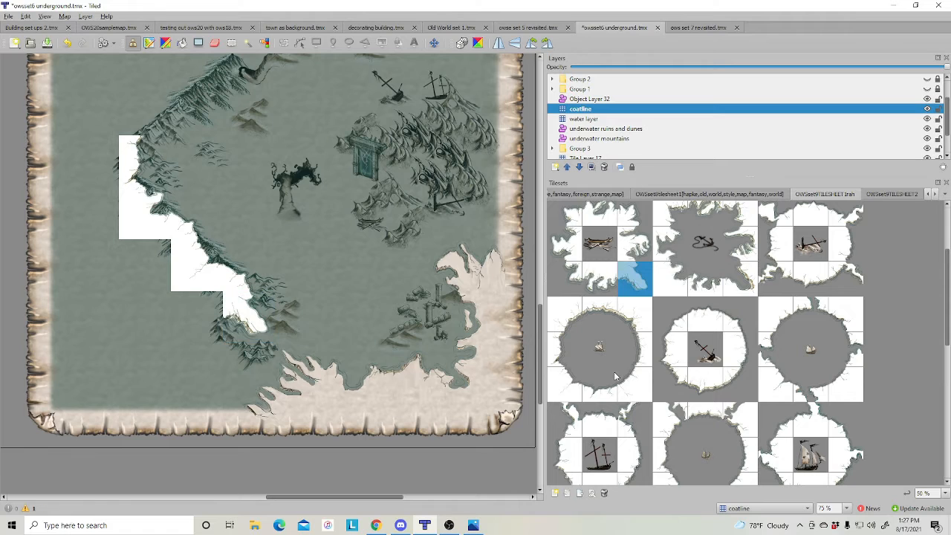
- Continue the white coast south of the finger-shaped corner with a rounded concave corner tile and a vertical edge tile beneath it
{"action": "left_click", "coordinate": [556, 319]}
{"action": "left_click", "coordinate": [212, 329]}
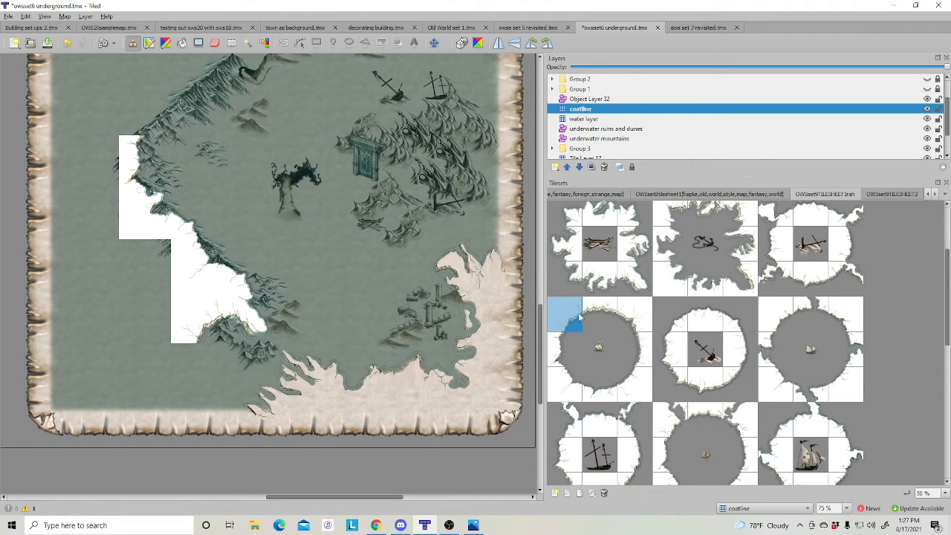
{"action": "left_click", "coordinate": [558, 360]}
{"action": "left_click", "coordinate": [190, 365]}
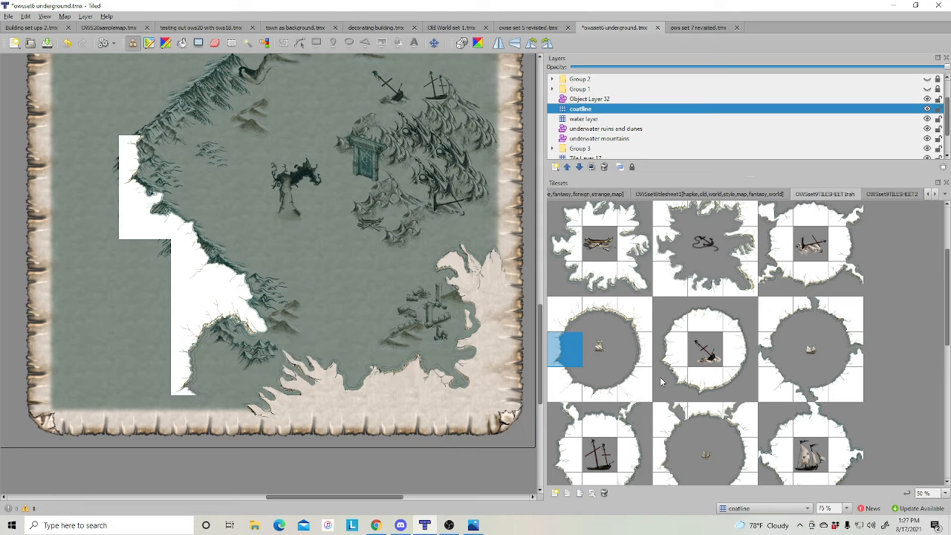
- On Object Layer 32, insert a rounded coast-edge tile below the last coast tile, shrinking and aligning it to end at the parchment's lower border
{"action": "left_click", "coordinate": [750, 358]}
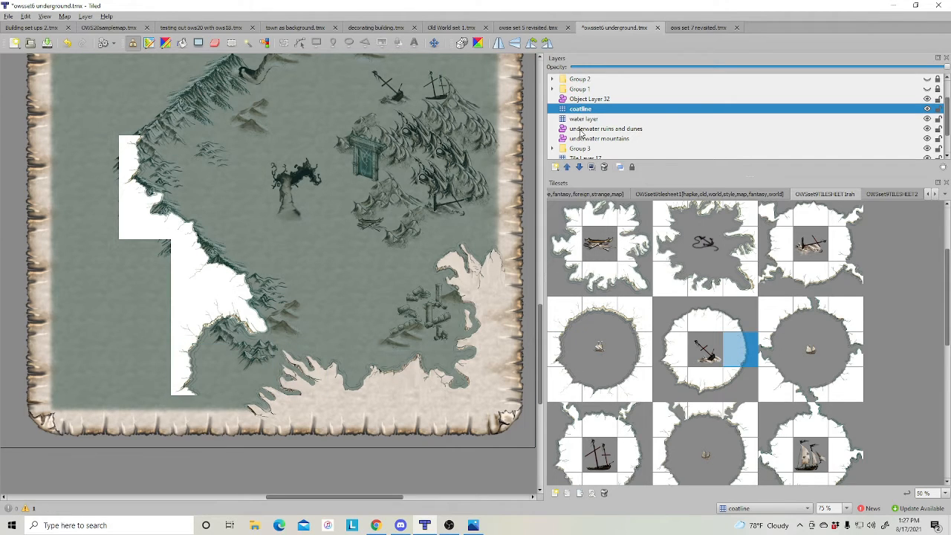
{"action": "left_click", "coordinate": [594, 99]}
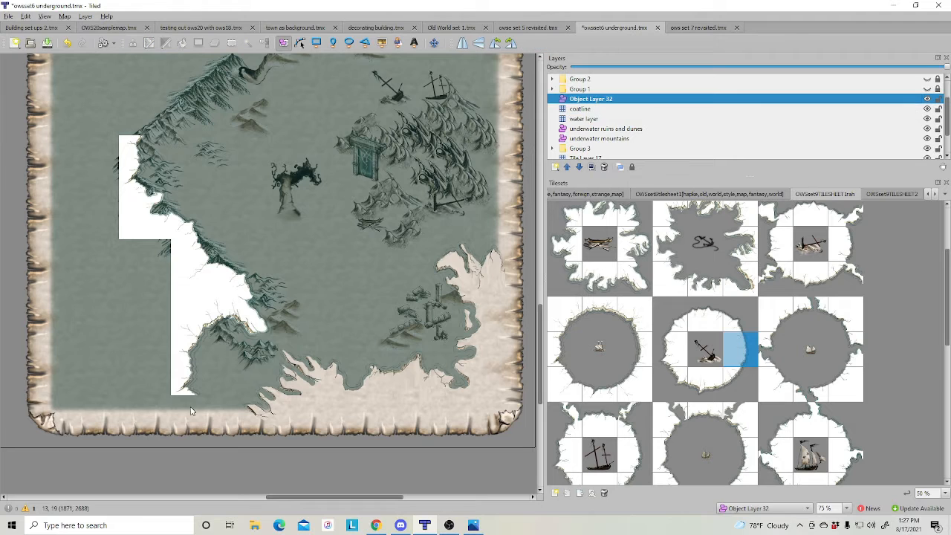
{"action": "left_click", "coordinate": [381, 42]}
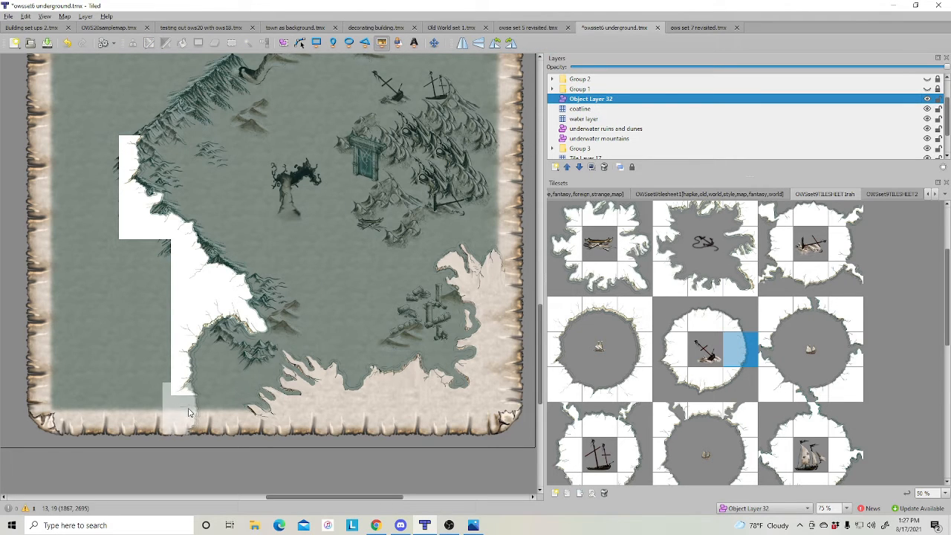
{"action": "left_click", "coordinate": [197, 409]}
{"action": "left_click", "coordinate": [283, 42]}
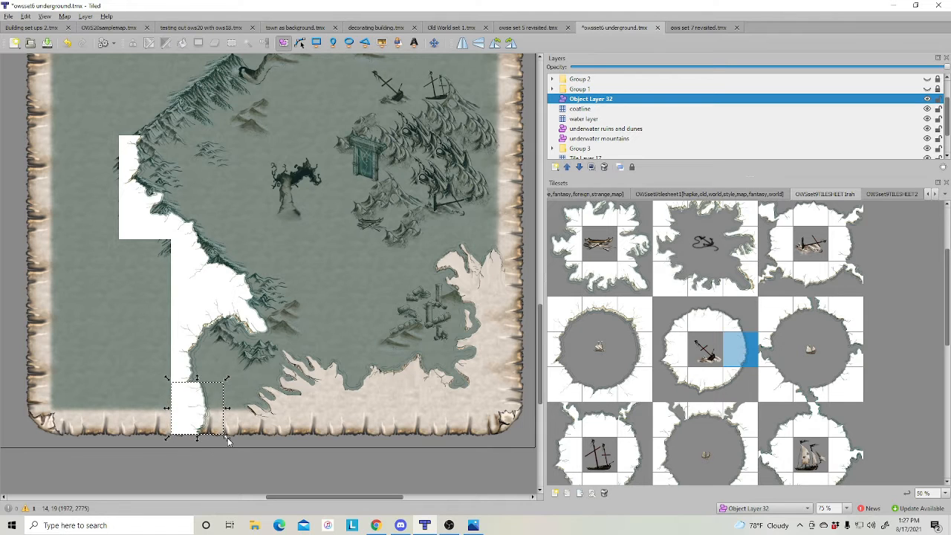
{"action": "left_click_drag", "start_coordinate": [226, 439], "coordinate": [221, 436]}
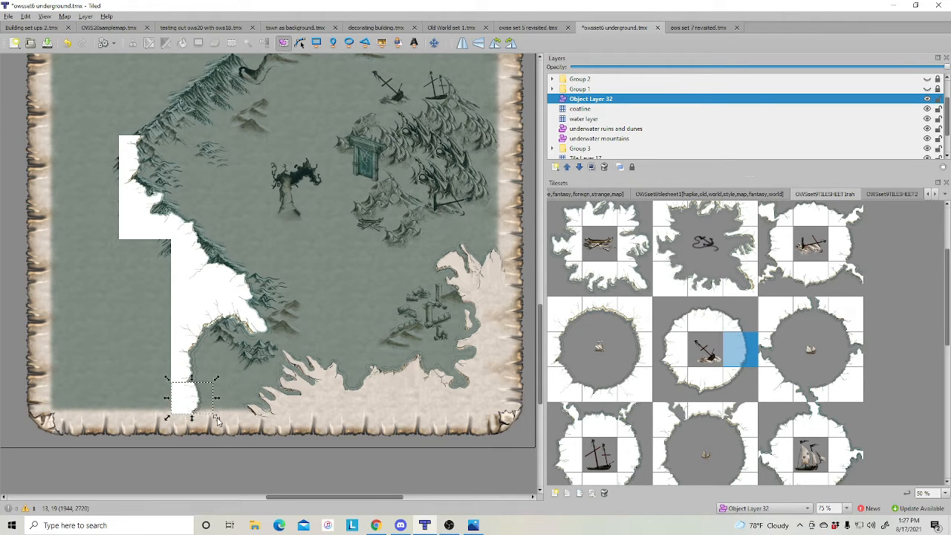
{"action": "left_click_drag", "start_coordinate": [182, 404], "coordinate": [183, 403]}
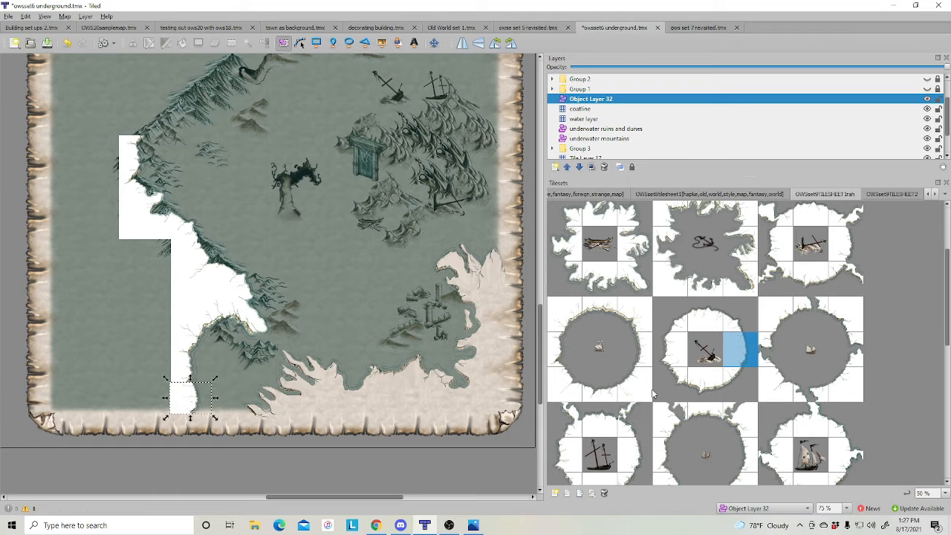
- On the coatline layer, fill the area west of the white coast, up to the northern mountains, with the plain cream land tile
{"action": "scroll", "coordinate": [822, 359], "scroll_direction": "up", "scroll_amount": 3}
{"action": "left_click", "coordinate": [811, 252]}
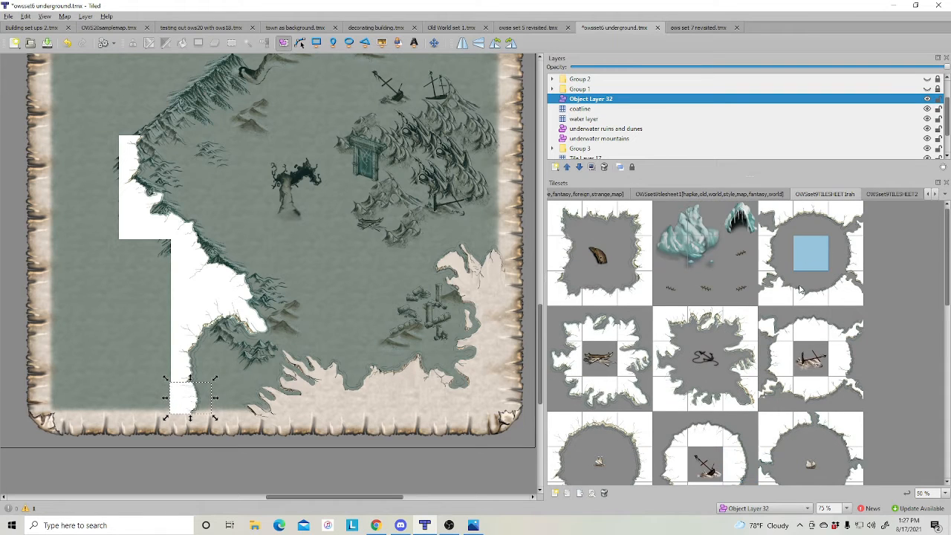
{"action": "left_click", "coordinate": [578, 108]}
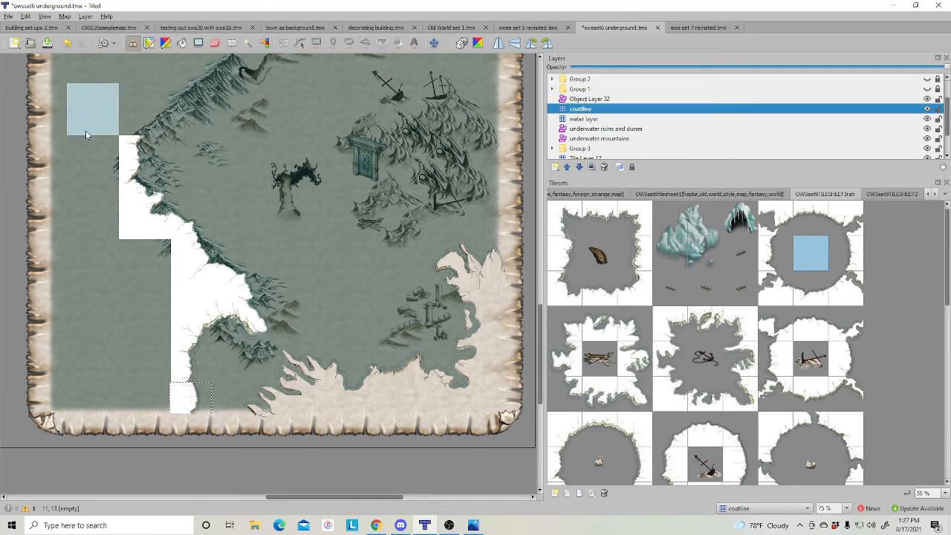
{"action": "mouse_move", "coordinate": [93, 168]}
{"action": "left_mouse_down"}
{"action": "mouse_move", "coordinate": [104, 266]}
{"action": "mouse_move", "coordinate": [135, 305]}
{"action": "mouse_move", "coordinate": [142, 368]}
{"action": "mouse_move", "coordinate": [103, 381]}
{"action": "mouse_move", "coordinate": [97, 308]}
{"action": "left_mouse_up"}
{"action": "scroll", "coordinate": [82, 223], "scroll_direction": "up", "scroll_amount": 3}
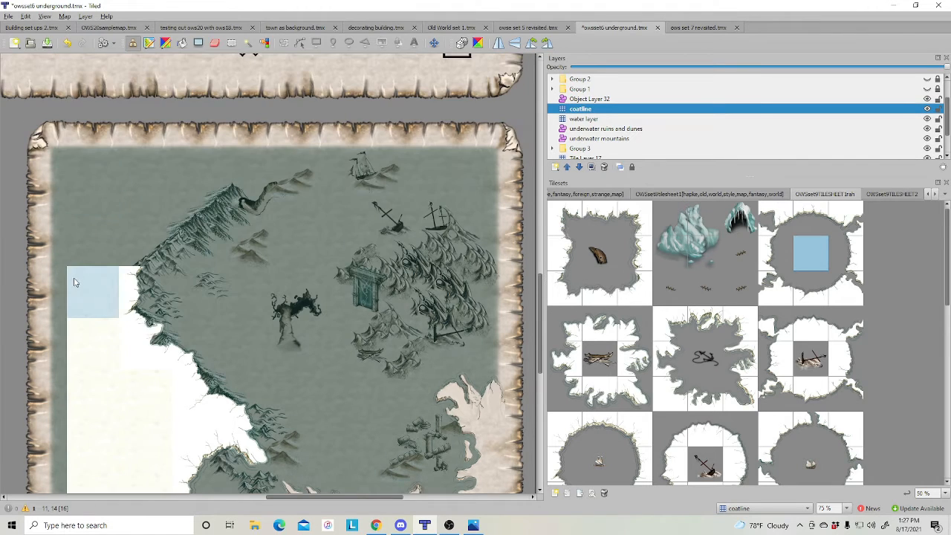
{"action": "mouse_move", "coordinate": [85, 249]}
{"action": "left_mouse_down"}
{"action": "mouse_move", "coordinate": [85, 194]}
{"action": "mouse_move", "coordinate": [131, 195]}
{"action": "left_mouse_up"}
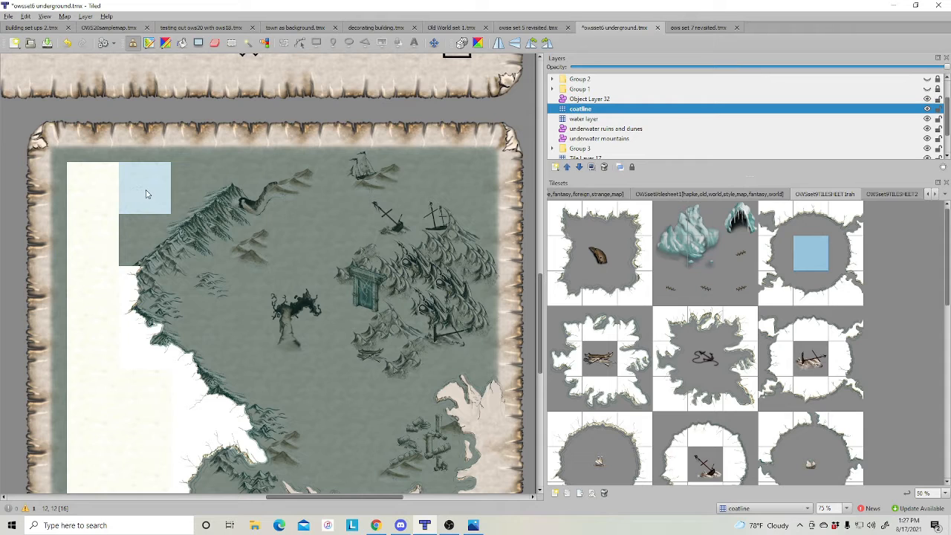
{"action": "left_click", "coordinate": [146, 194]}
- Extend the coast northeast along the upper mountain range with a ragged concave corner tile followed by two rounded corner tiles
{"action": "left_click", "coordinate": [568, 216]}
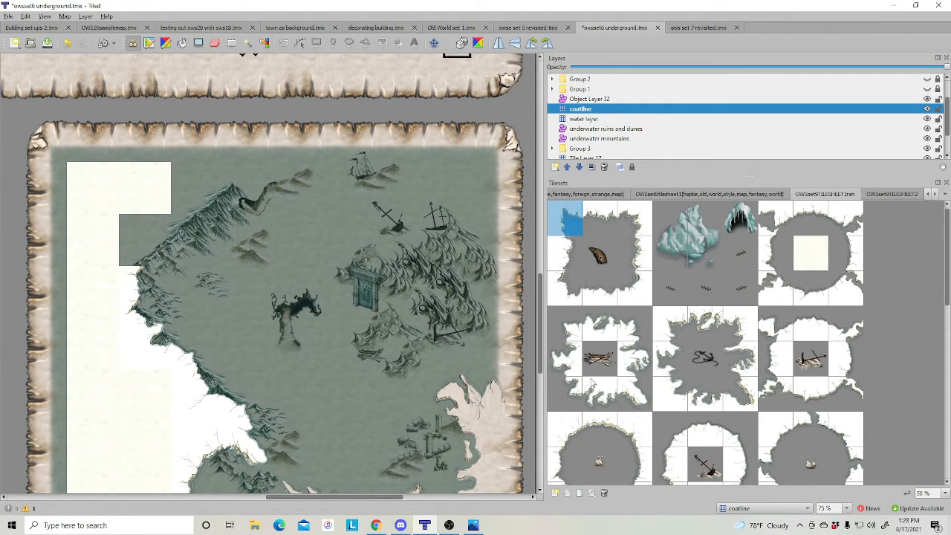
{"action": "left_click", "coordinate": [672, 334]}
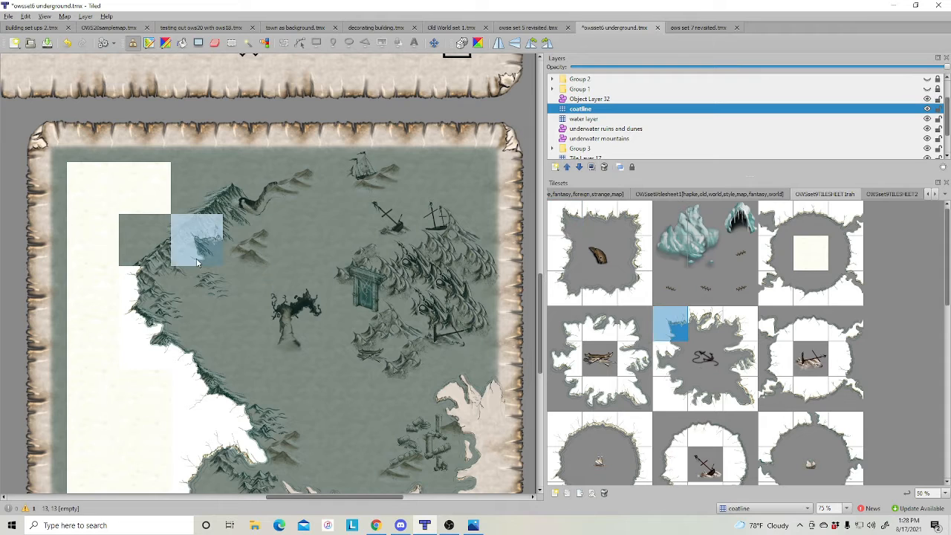
{"action": "left_click", "coordinate": [148, 254]}
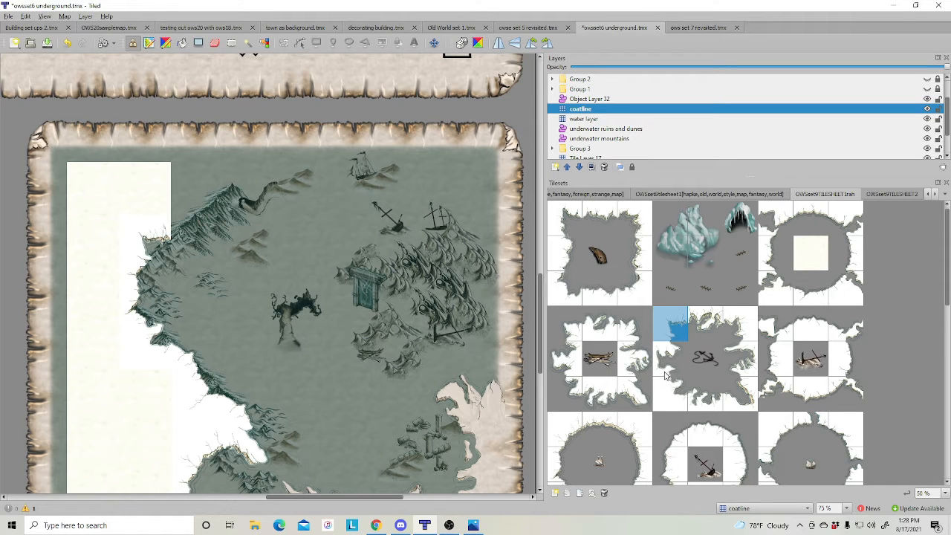
{"action": "scroll", "coordinate": [666, 375], "scroll_direction": "down", "scroll_amount": 2}
{"action": "left_click", "coordinate": [565, 336]}
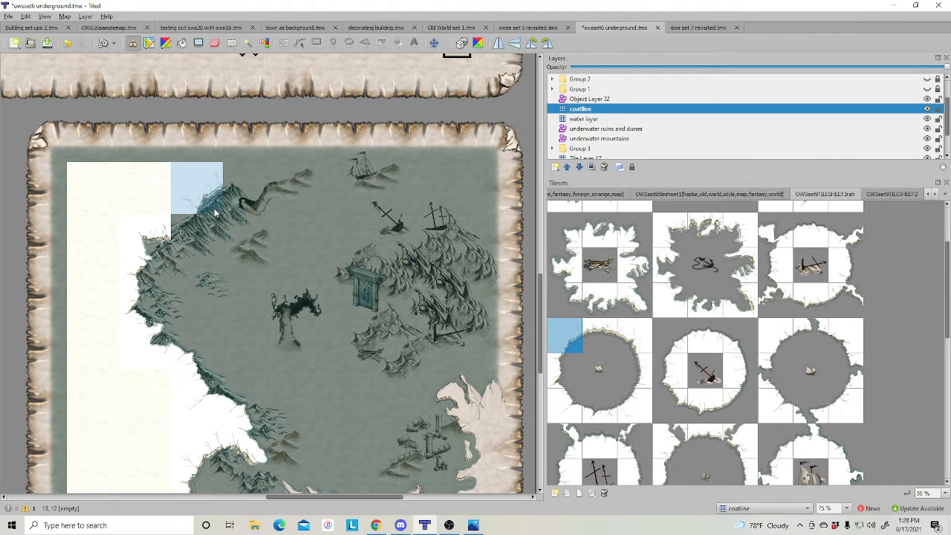
{"action": "left_click", "coordinate": [215, 213]}
{"action": "left_click", "coordinate": [730, 405]}
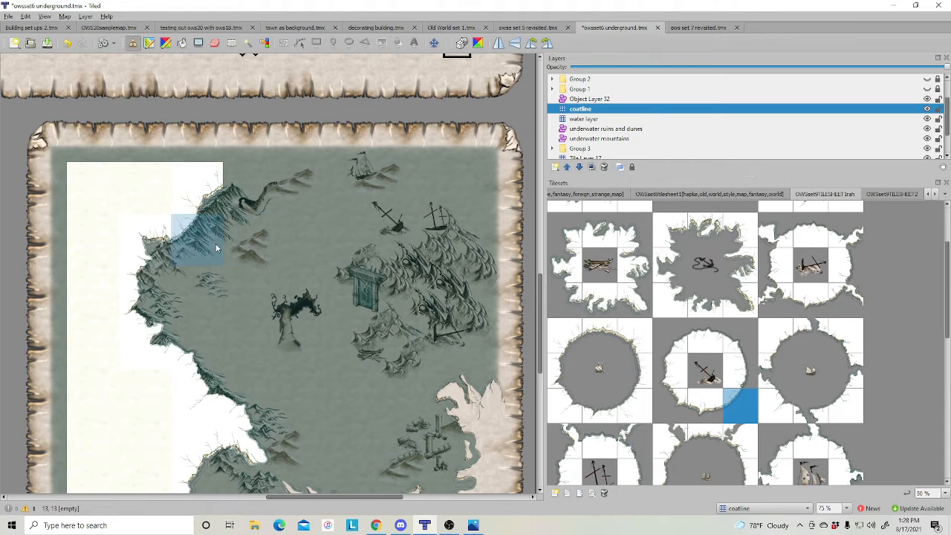
{"action": "left_click", "coordinate": [249, 204]}
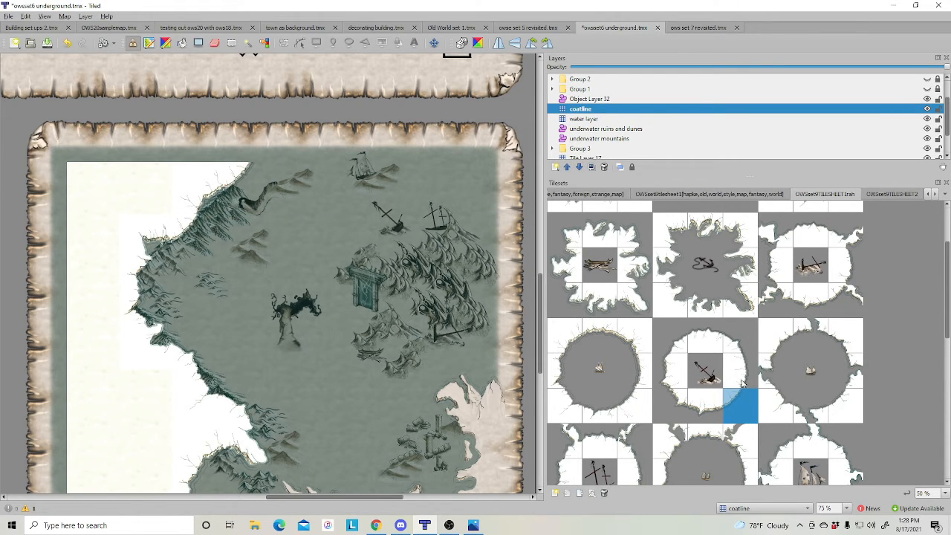
{"action": "left_click", "coordinate": [559, 375]}
{"action": "left_click", "coordinate": [240, 136]}
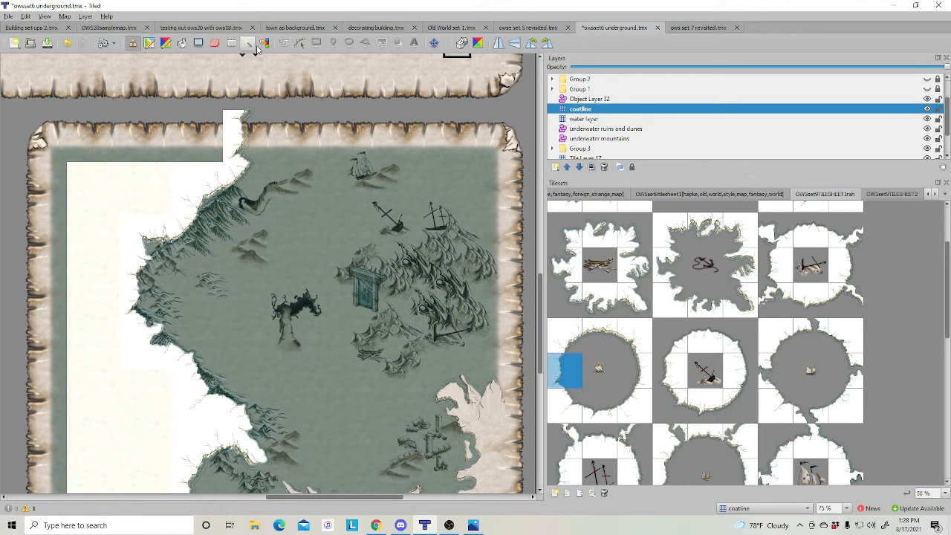
{"action": "key", "text": "ctrl+z"}
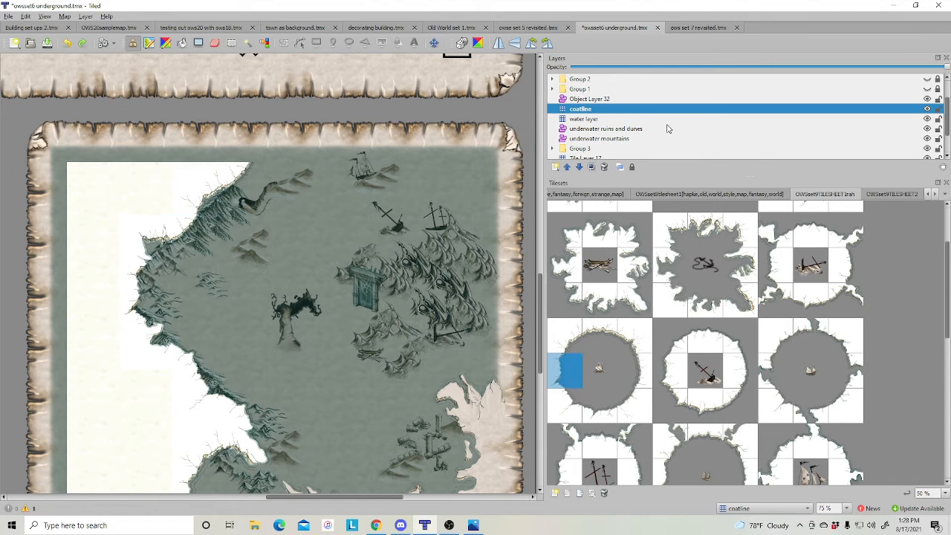
- On Object Layer 32, insert a rounded corner tile at the coast's northern tip, then shrink, rotate and move it to meet the parchment's upper border
{"action": "left_click", "coordinate": [604, 100]}
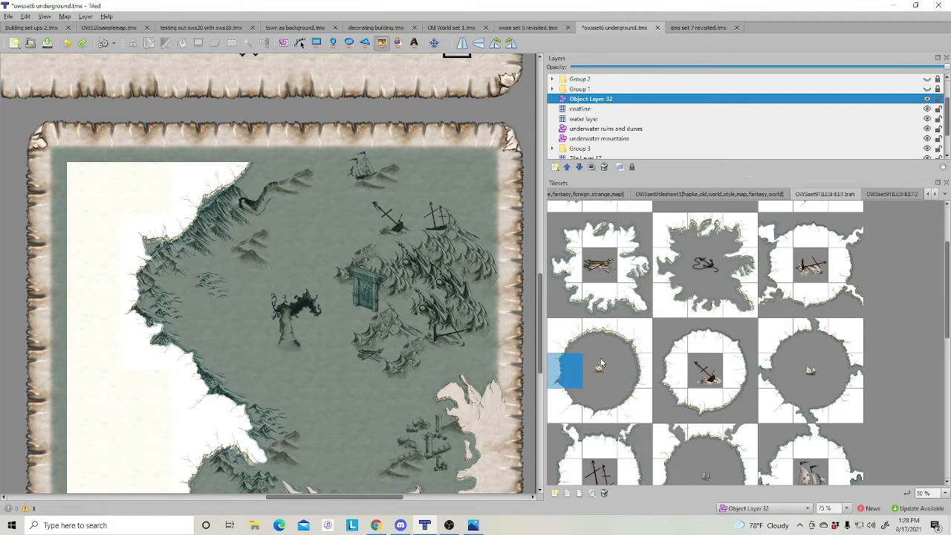
{"action": "left_click", "coordinate": [730, 404]}
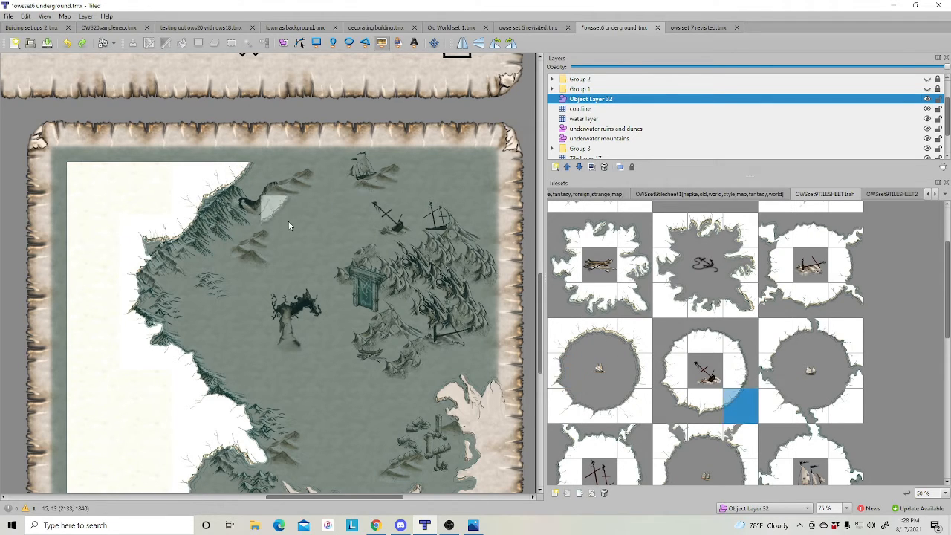
{"action": "left_click", "coordinate": [265, 169]}
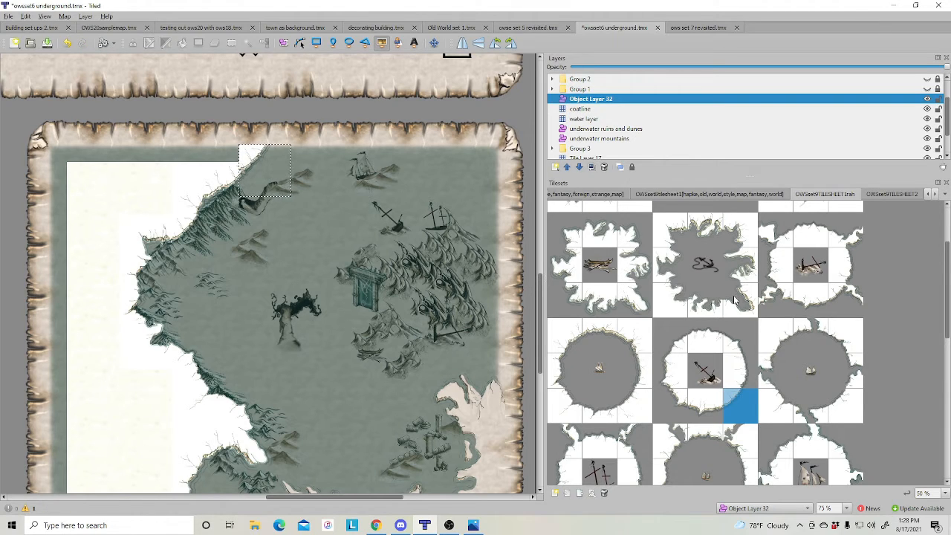
{"action": "left_click", "coordinate": [283, 42]}
{"action": "left_click", "coordinate": [255, 169]}
{"action": "left_click_drag", "start_coordinate": [254, 170], "coordinate": [267, 151]}
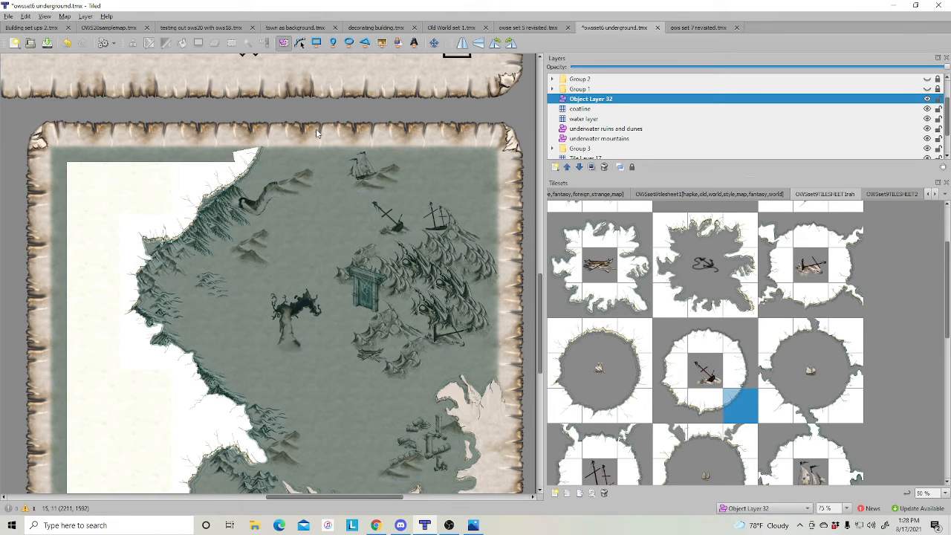
{"action": "left_click", "coordinate": [161, 157]}
- On the water layer, erase the strips of water between the cream land and the parchment's northern and western borders
{"action": "left_click", "coordinate": [585, 119]}
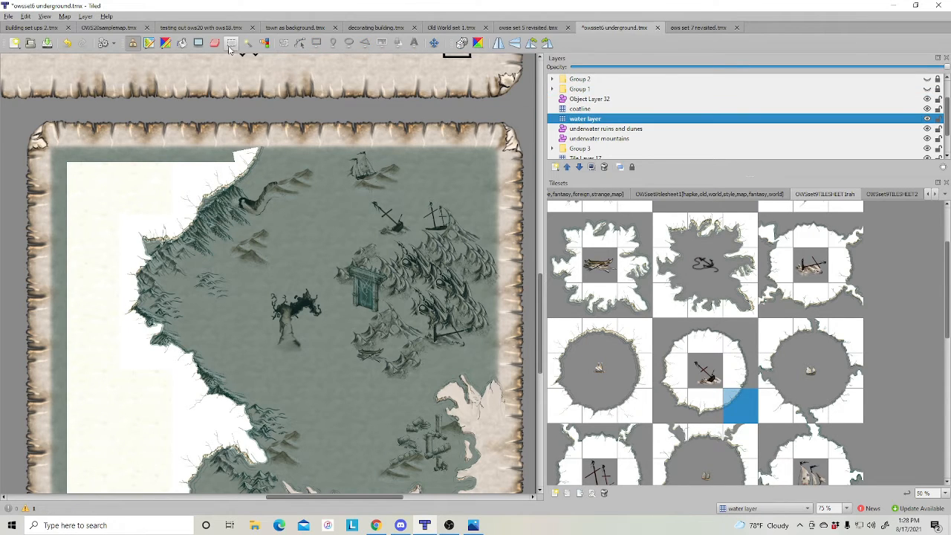
{"action": "mouse_move", "coordinate": [84, 157]}
{"action": "left_mouse_down"}
{"action": "mouse_move", "coordinate": [41, 156]}
{"action": "mouse_move", "coordinate": [226, 154]}
{"action": "left_mouse_up"}
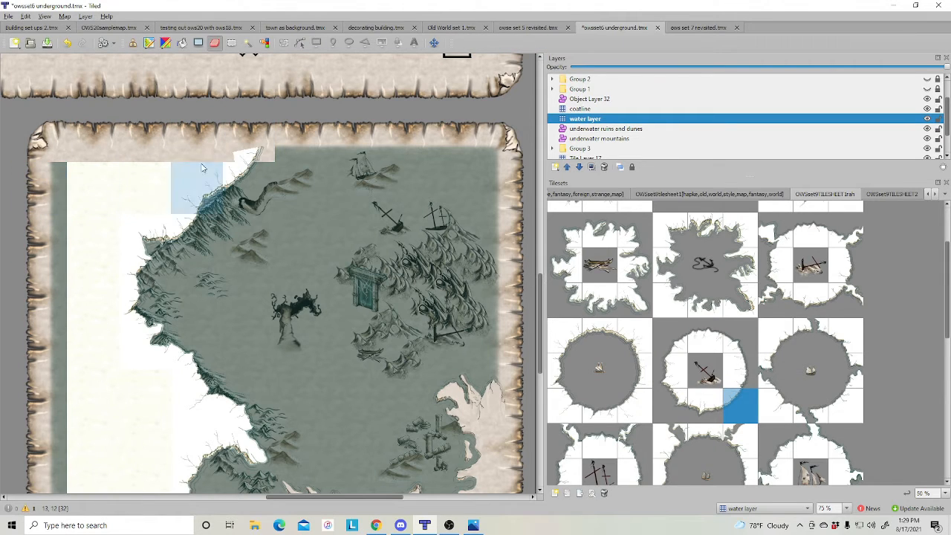
{"action": "key", "text": "ctrl+z"}
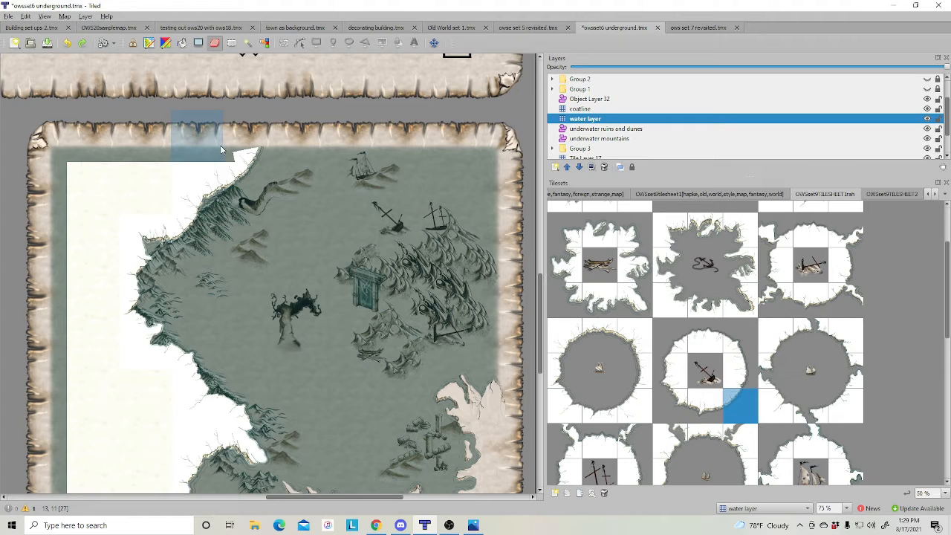
{"action": "left_click", "coordinate": [220, 151]}
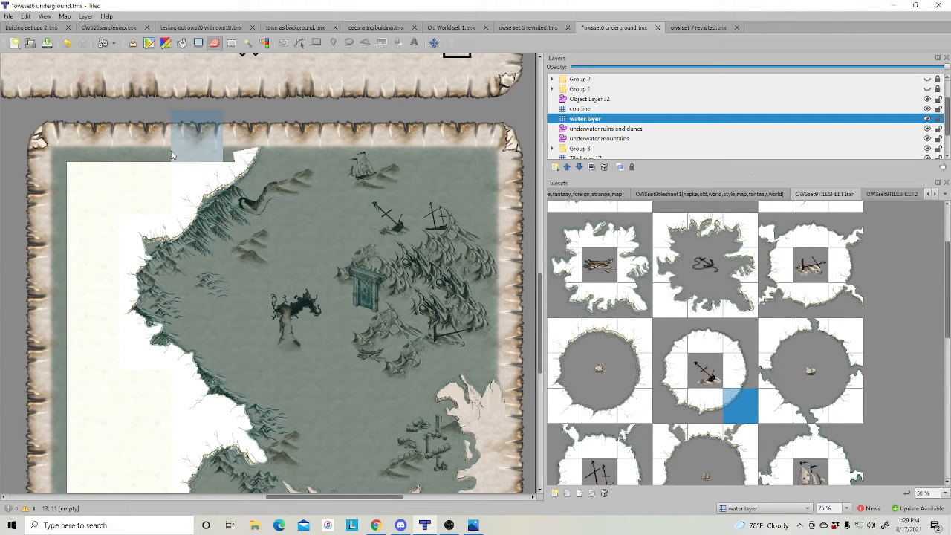
{"action": "mouse_move", "coordinate": [191, 149]}
{"action": "left_mouse_down"}
{"action": "mouse_move", "coordinate": [95, 144]}
{"action": "mouse_move", "coordinate": [64, 160]}
{"action": "mouse_move", "coordinate": [49, 189]}
{"action": "mouse_move", "coordinate": [85, 375]}
{"action": "mouse_move", "coordinate": [138, 340]}
{"action": "mouse_move", "coordinate": [297, 349]}
{"action": "left_mouse_up"}
{"action": "scroll", "coordinate": [85, 375], "scroll_direction": "down", "scroll_amount": 3}
{"action": "scroll", "coordinate": [392, 308], "scroll_direction": "up", "scroll_amount": 3}
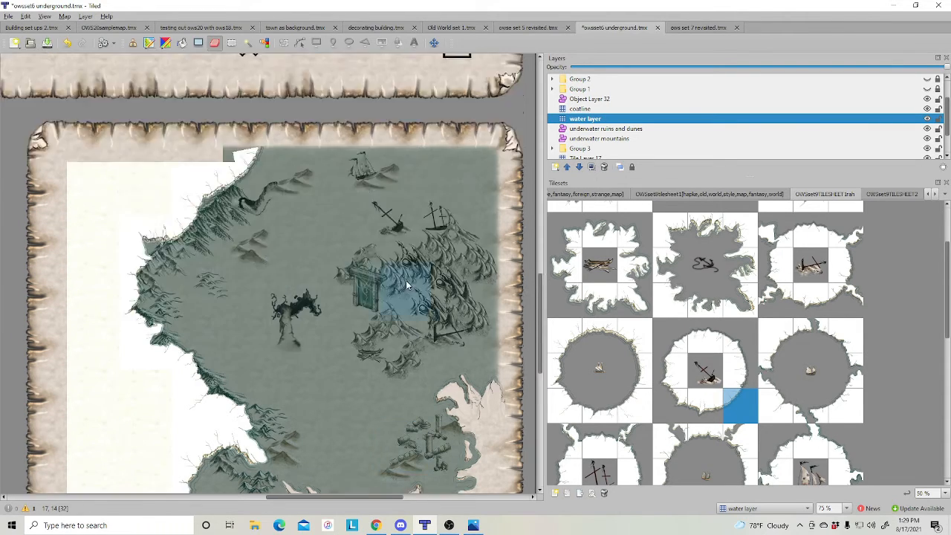
{"action": "scroll", "coordinate": [407, 284], "scroll_direction": "up", "scroll_amount": 1}
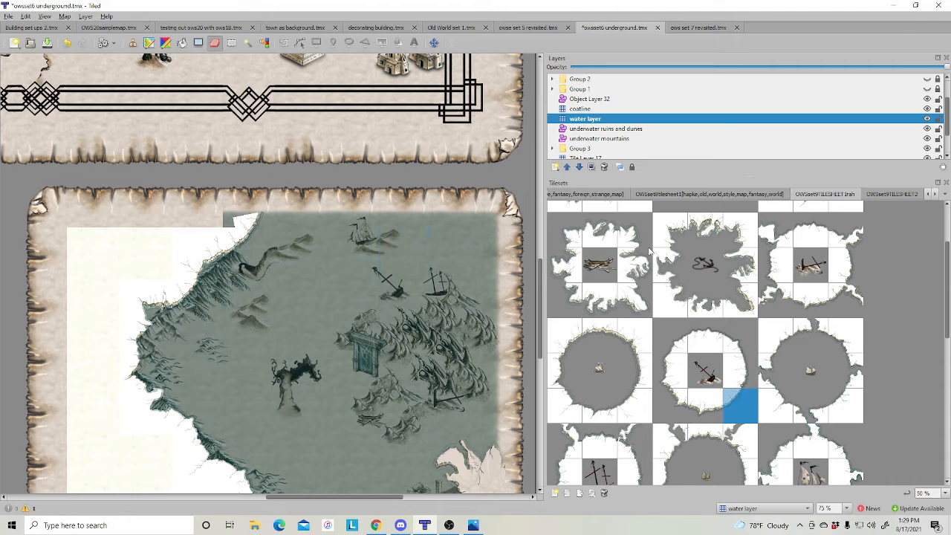
- Rename Object Layer 32 as "coastline floaters"
{"action": "left_click", "coordinate": [595, 102]}
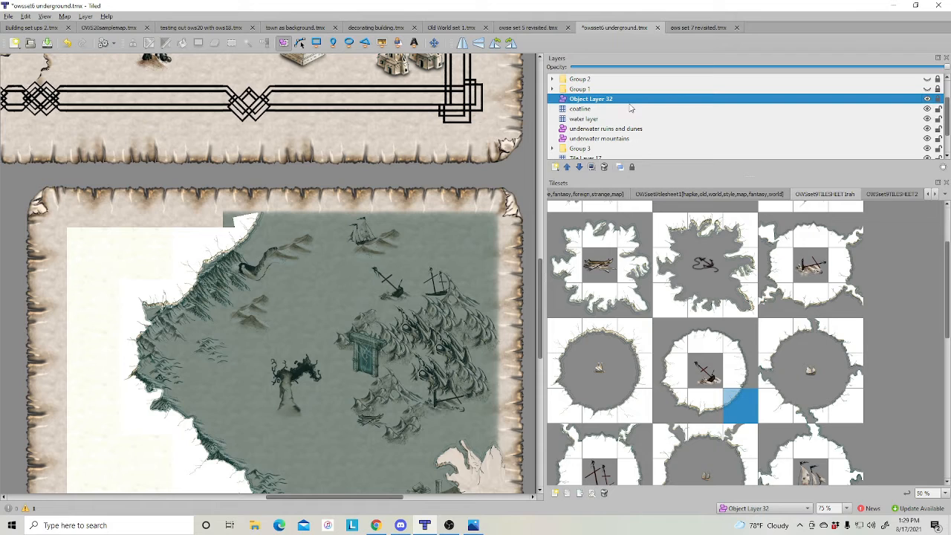
{"action": "double_click", "coordinate": [596, 104]}
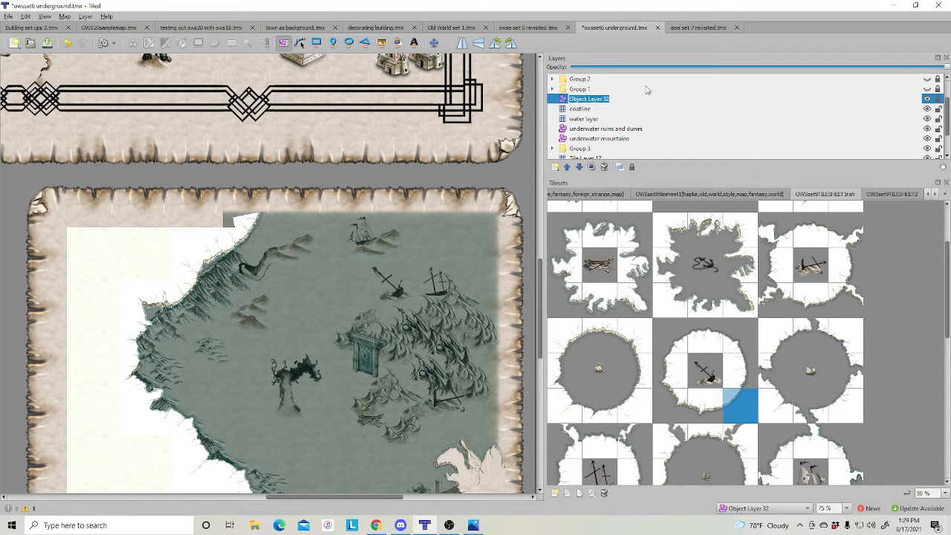
{"action": "type", "text": "coastline floaters"}
{"action": "key", "text": "Return"}
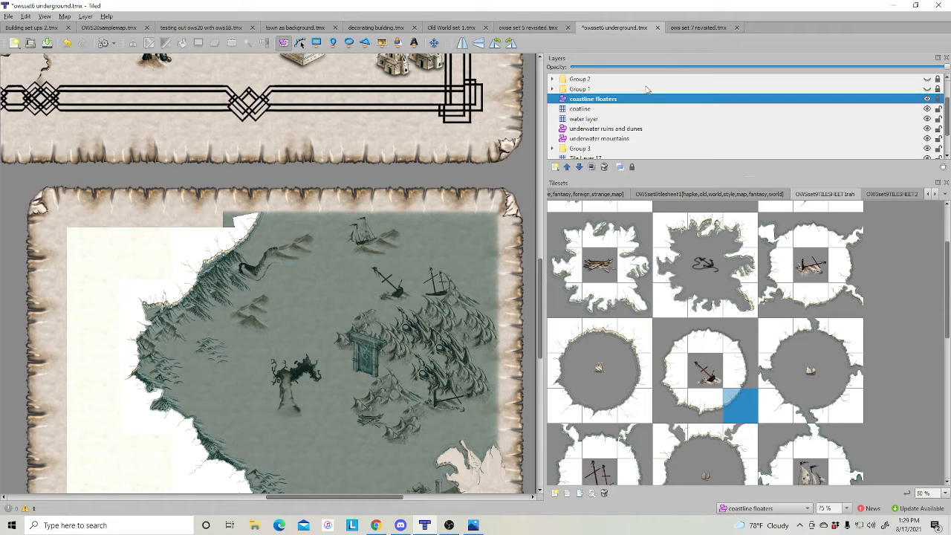
- Add a new object layer above the coastline floaters layer
{"action": "right_click", "coordinate": [662, 105]}
{"action": "mouse_move", "coordinate": [676, 108]}
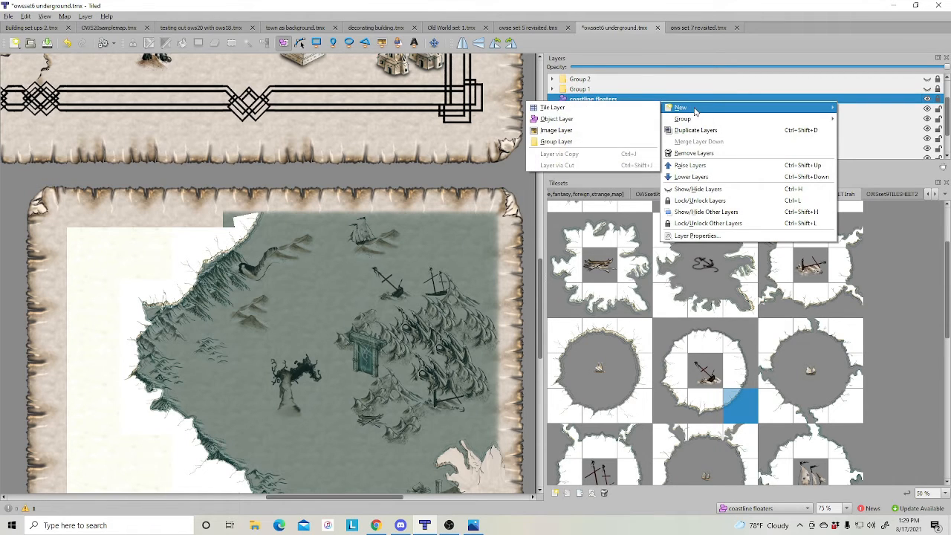
{"action": "left_click", "coordinate": [557, 119]}
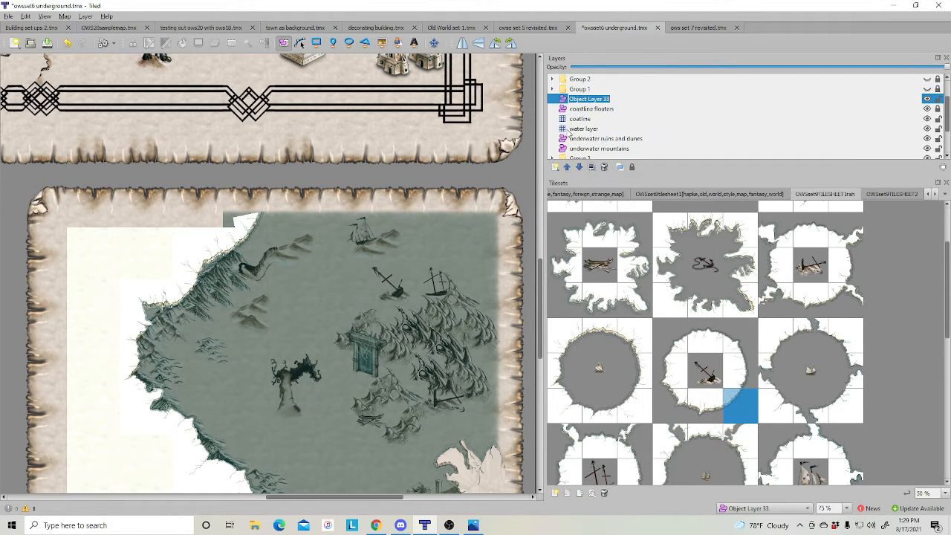
- On Object Layer 33, insert a snowy mountain from the OWSset9TILESHEET2 tileset at the white coast's northern tip
{"action": "scroll", "coordinate": [715, 364], "scroll_direction": "down", "scroll_amount": 10}
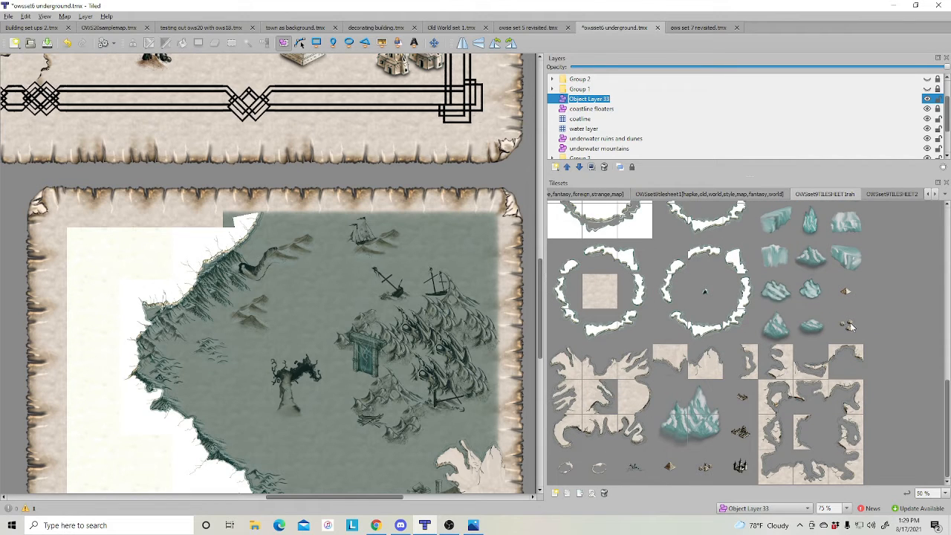
{"action": "scroll", "coordinate": [852, 327], "scroll_direction": "up", "scroll_amount": 10}
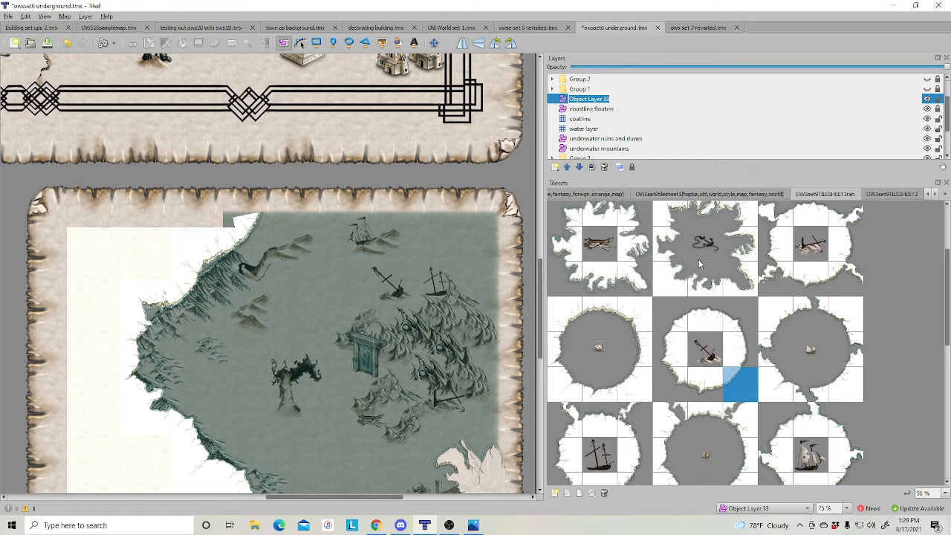
{"action": "scroll", "coordinate": [695, 258], "scroll_direction": "up", "scroll_amount": 2}
{"action": "left_click", "coordinate": [897, 194]}
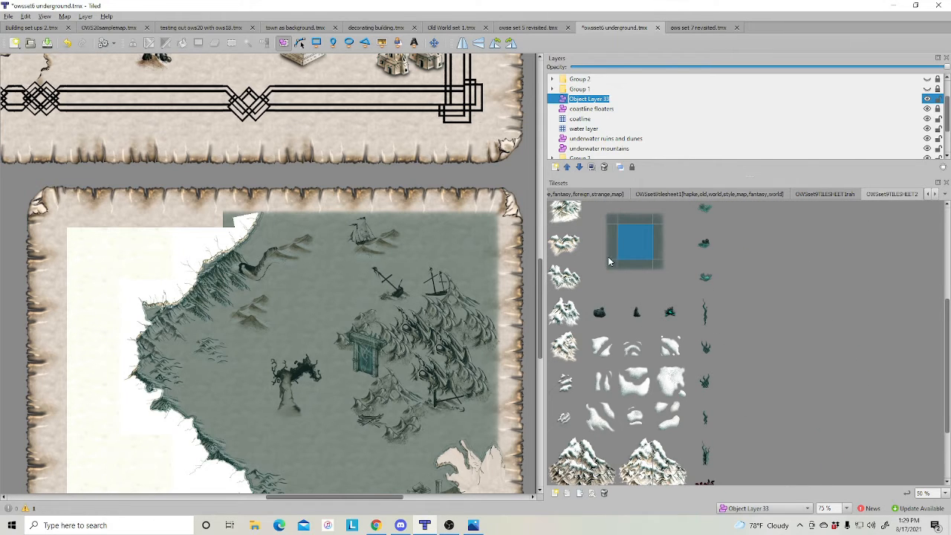
{"action": "scroll", "coordinate": [608, 260], "scroll_direction": "up", "scroll_amount": 5}
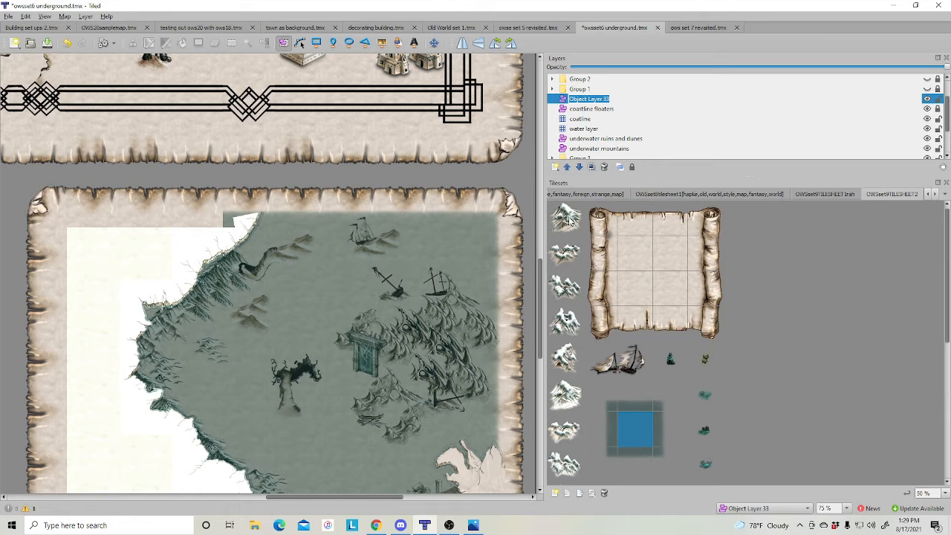
{"action": "scroll", "coordinate": [579, 321], "scroll_direction": "down", "scroll_amount": 3}
{"action": "left_click", "coordinate": [562, 306]}
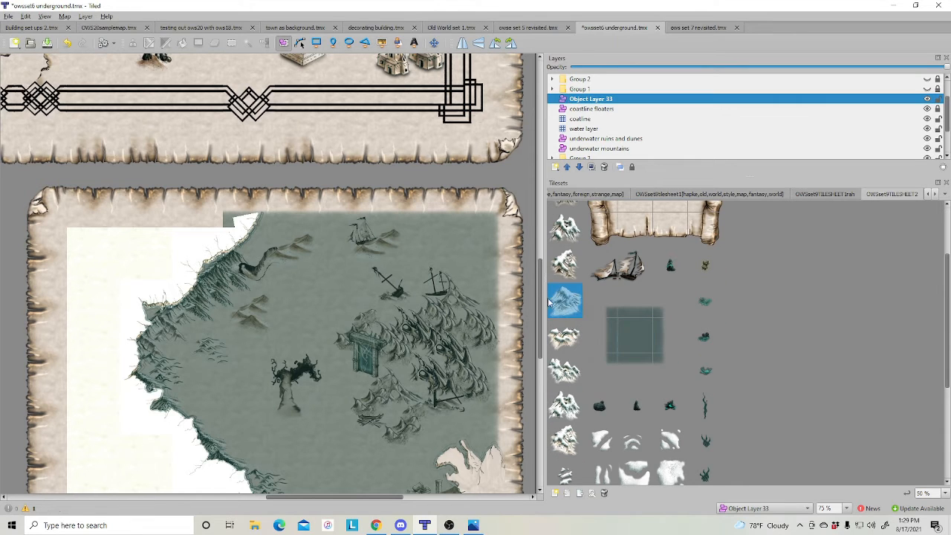
{"action": "left_click", "coordinate": [385, 43]}
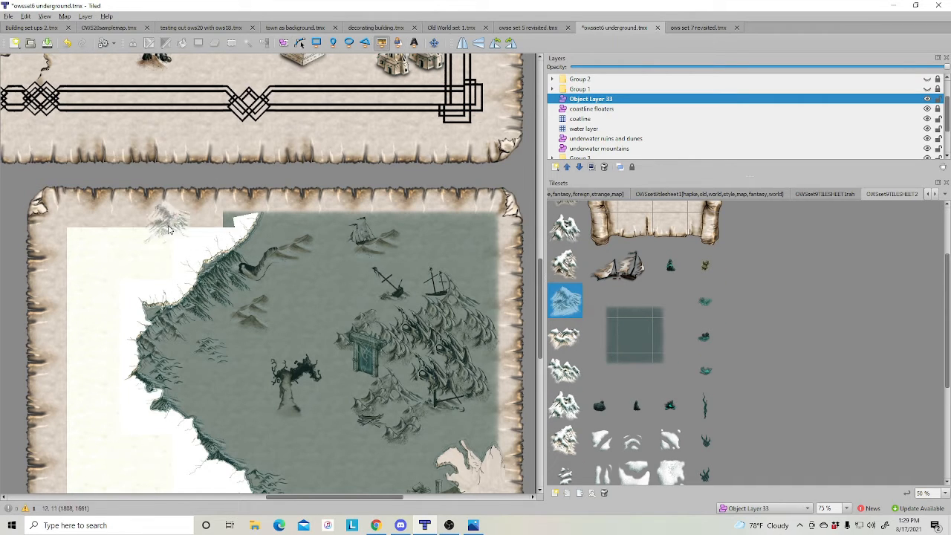
{"action": "left_click", "coordinate": [222, 221]}
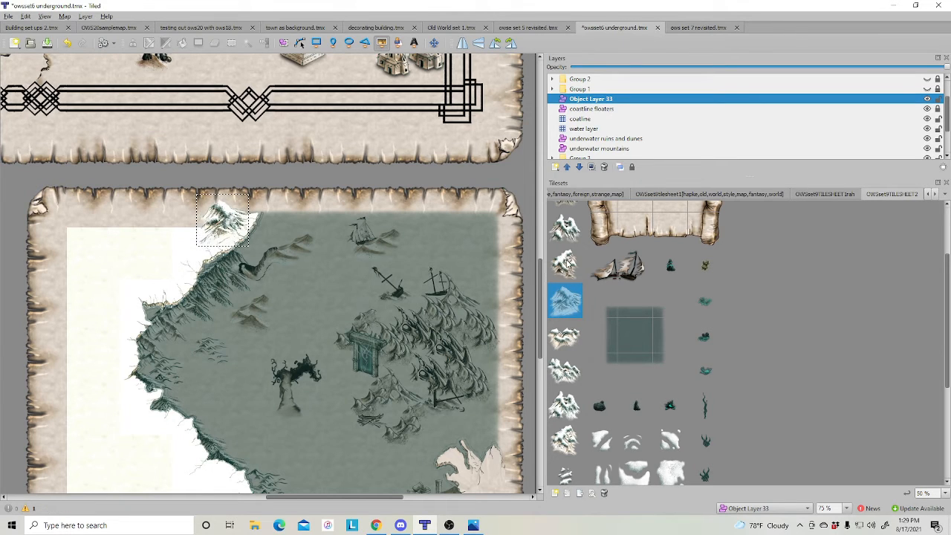
- Insert more snowy mountains southwest along the coast's upper stretch, and undo the stray mountain placed over the eastern water
{"action": "left_click", "coordinate": [565, 336]}
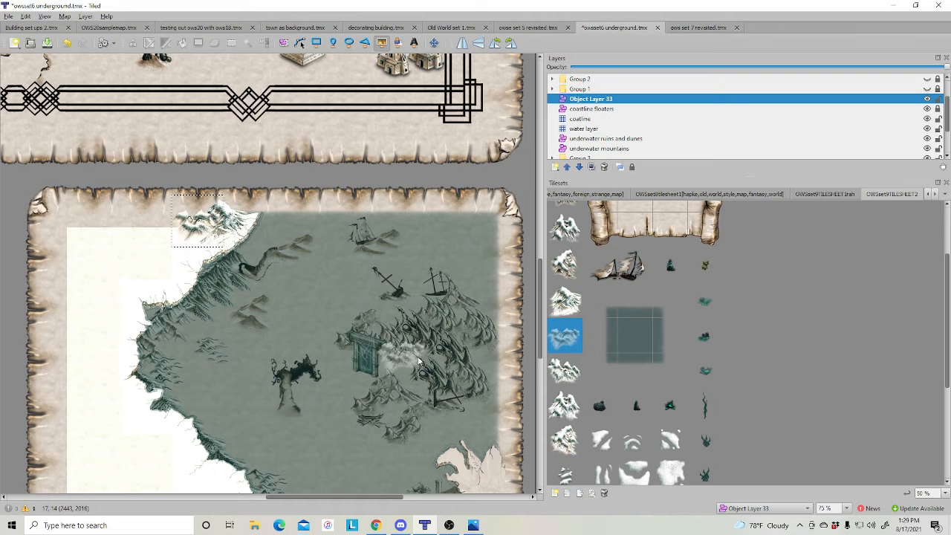
{"action": "scroll", "coordinate": [565, 335], "scroll_direction": "down", "scroll_amount": 2}
{"action": "left_click", "coordinate": [565, 347]}
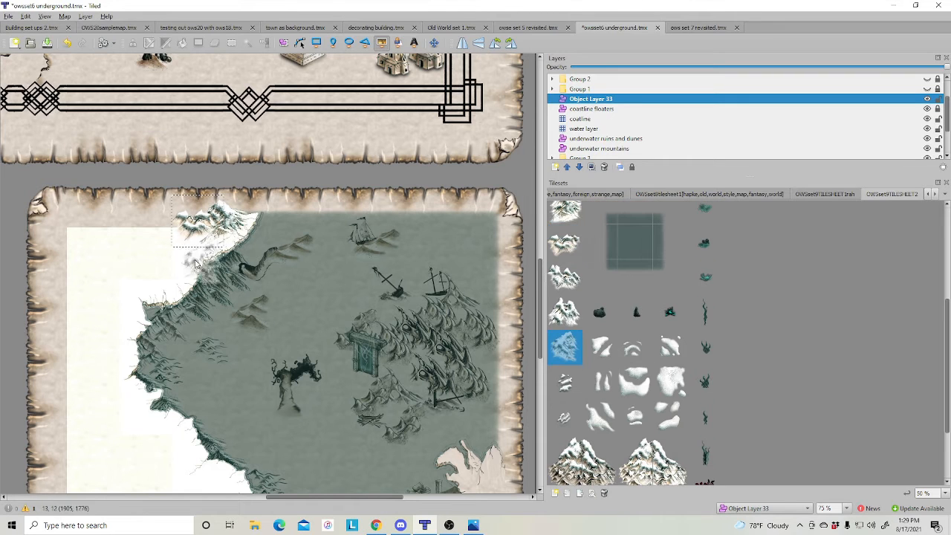
{"action": "left_click", "coordinate": [187, 272]}
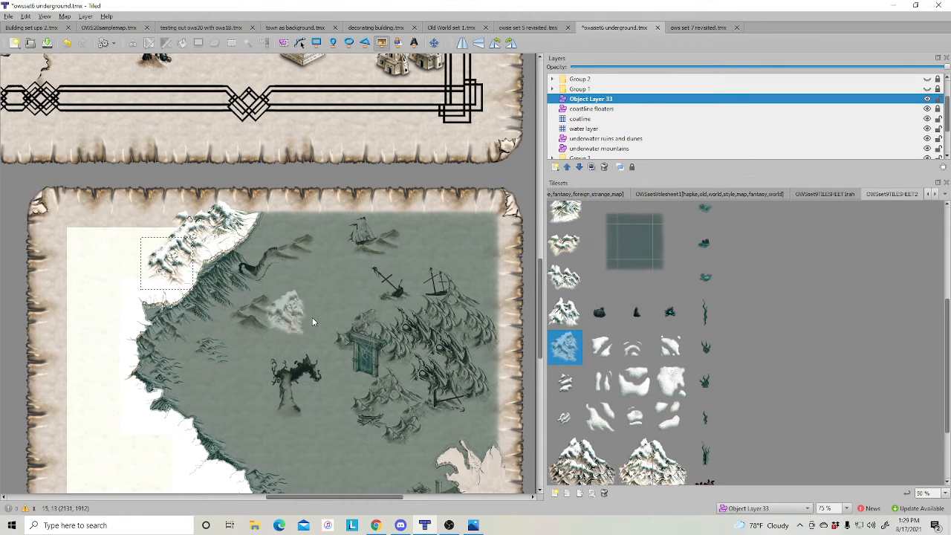
{"action": "left_click", "coordinate": [475, 293]}
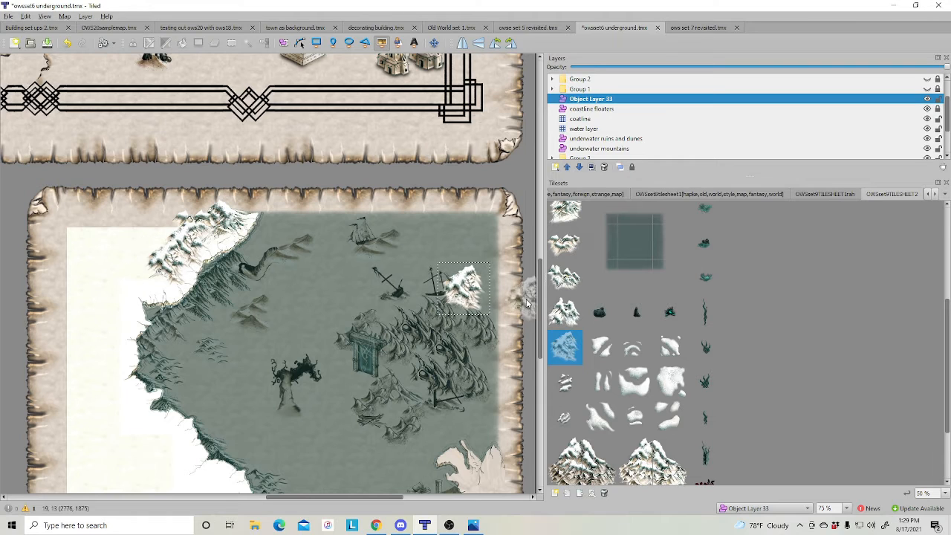
{"action": "key", "text": "ctrl+z"}
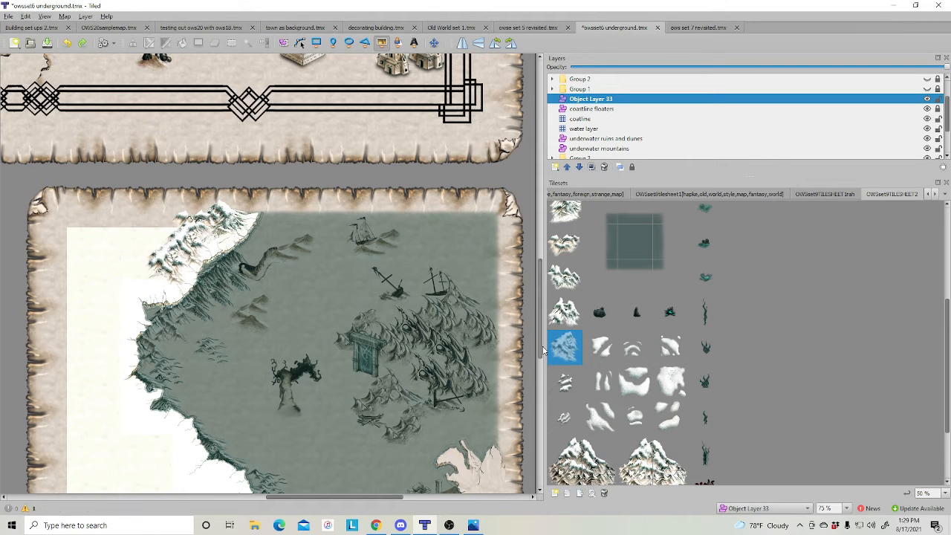
- Extend the snowy range westward along the parchment's northern border to its northwestern corner, using varied small mountain tiles
{"action": "left_click", "coordinate": [565, 312]}
{"action": "left_click", "coordinate": [180, 228]}
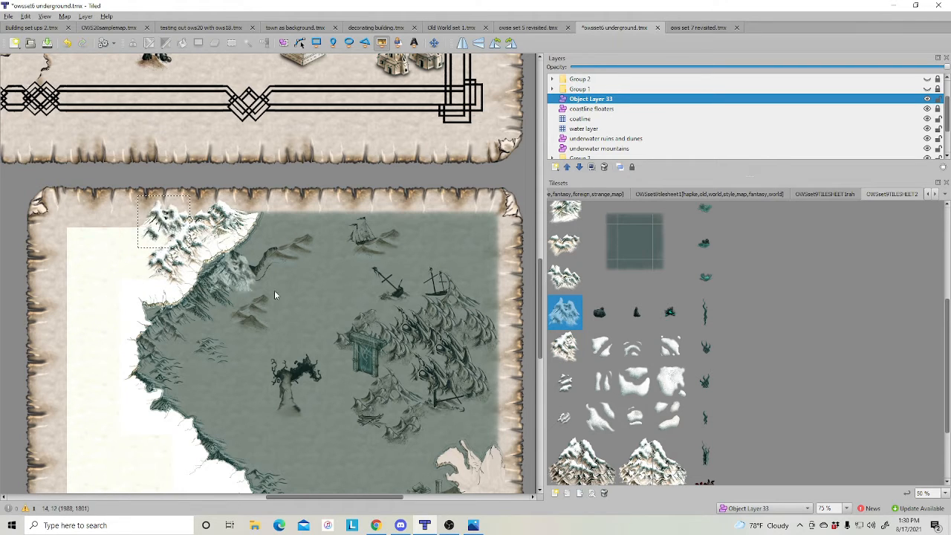
{"action": "left_click", "coordinate": [564, 278]}
{"action": "left_click", "coordinate": [130, 223]}
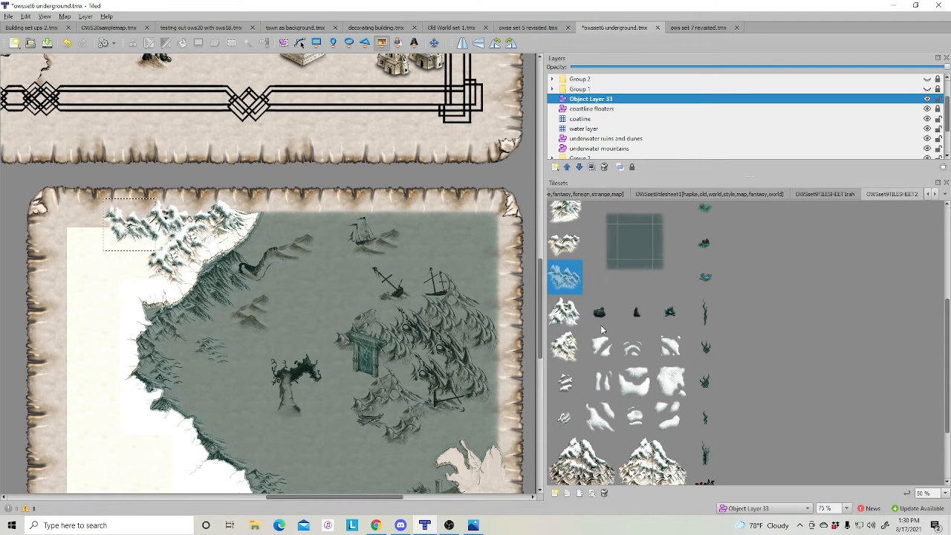
{"action": "left_click", "coordinate": [564, 242]}
{"action": "left_click", "coordinate": [89, 228]}
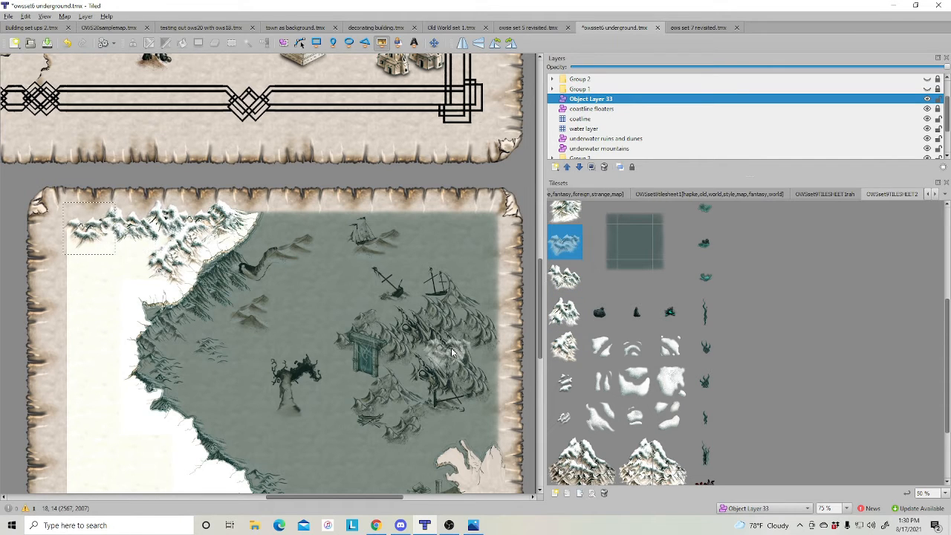
{"action": "left_click", "coordinate": [565, 347]}
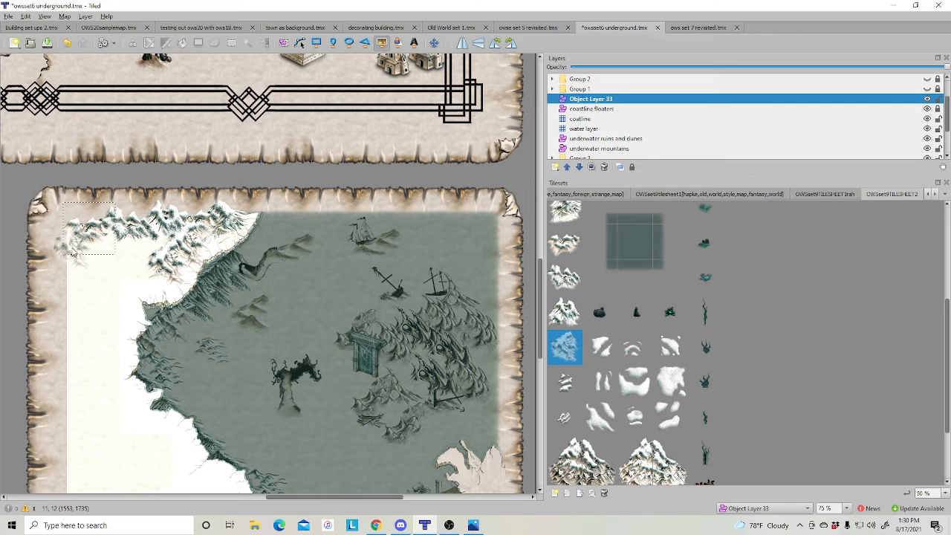
{"action": "left_click", "coordinate": [67, 247]}
- Add a tile layer above Object Layer 33 and stamp large snowy mountains over the land below the northern range
{"action": "scroll", "coordinate": [631, 335], "scroll_direction": "down", "scroll_amount": 2}
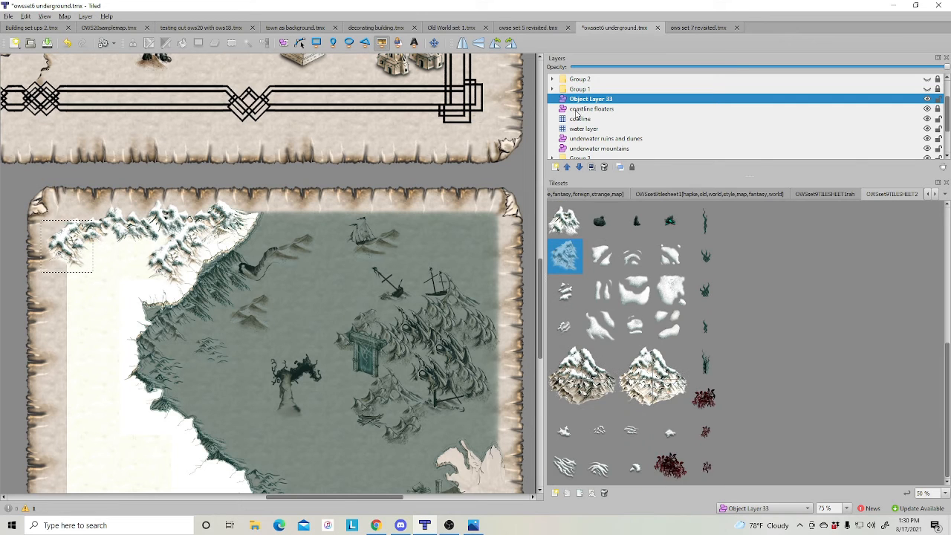
{"action": "right_click", "coordinate": [577, 113]}
{"action": "key", "text": "Escape"}
{"action": "left_click", "coordinate": [653, 379]}
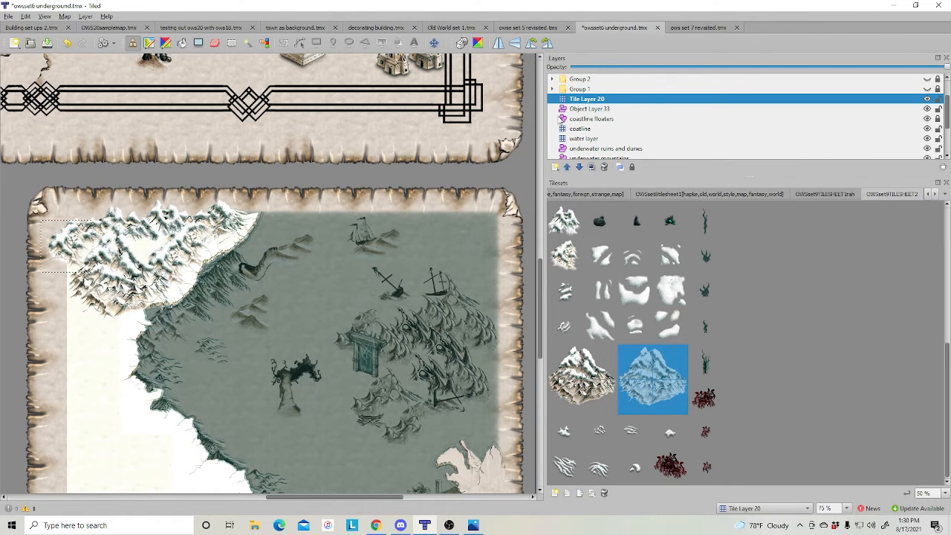
- On Object Layer 33, insert small snowy mountains at the range's western edge, starting down the parchment's western border
{"action": "left_click", "coordinate": [591, 110]}
{"action": "scroll", "coordinate": [614, 387], "scroll_direction": "up", "scroll_amount": 3}
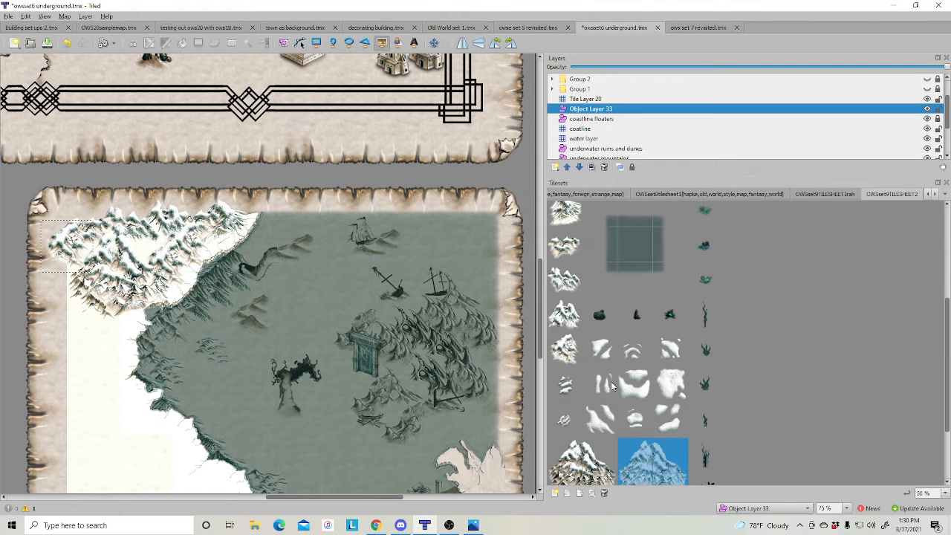
{"action": "left_click", "coordinate": [571, 255]}
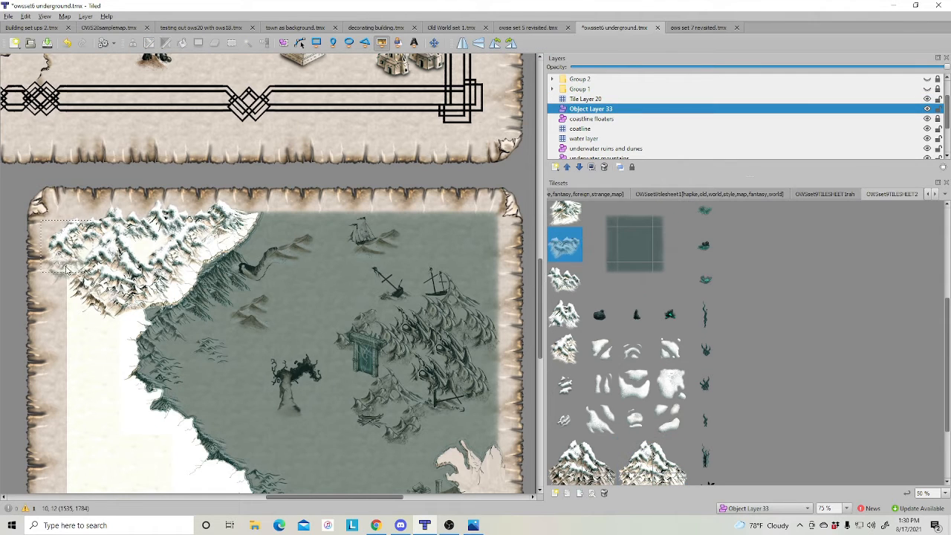
{"action": "scroll", "coordinate": [601, 301], "scroll_direction": "up", "scroll_amount": 3}
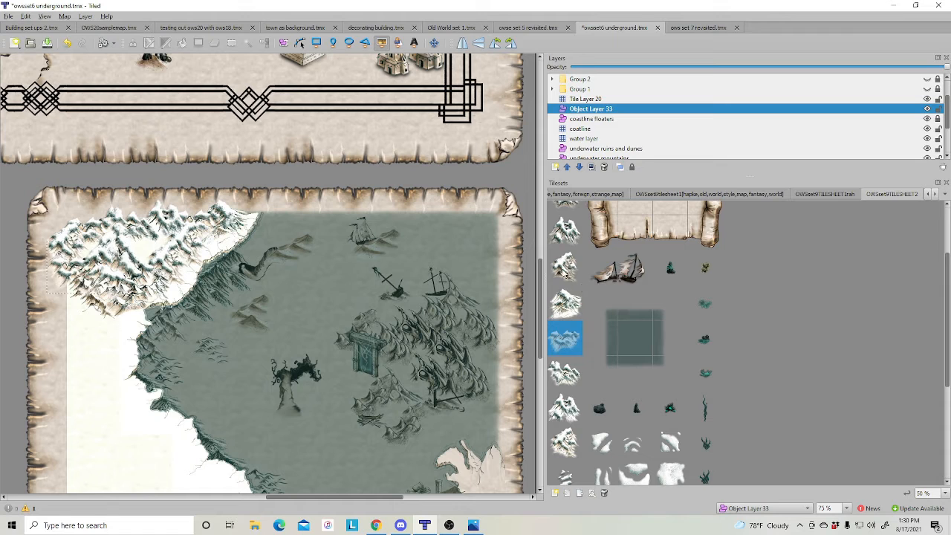
{"action": "left_click", "coordinate": [564, 268]}
{"action": "left_click", "coordinate": [61, 336]}
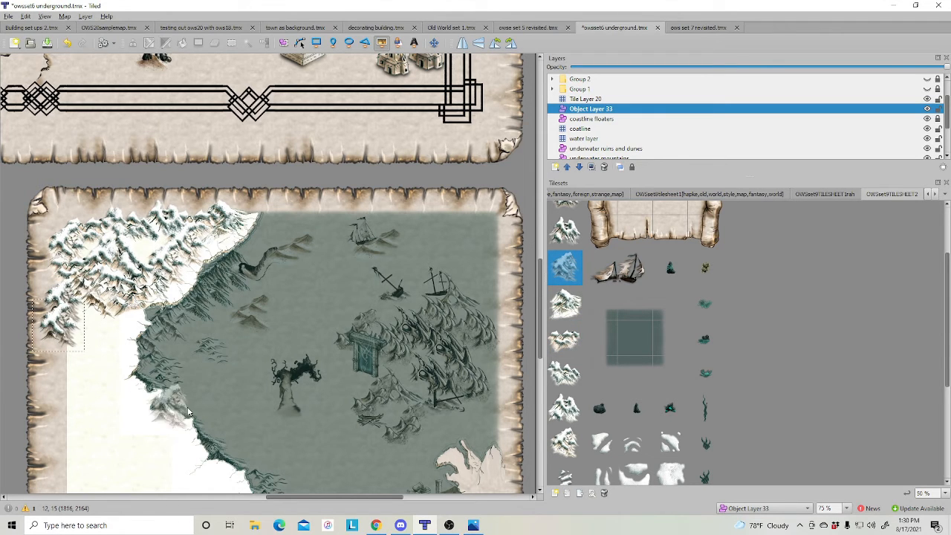
- Continue the chain of varied snowy mountains southward along the western parchment border
{"action": "left_click", "coordinate": [565, 304]}
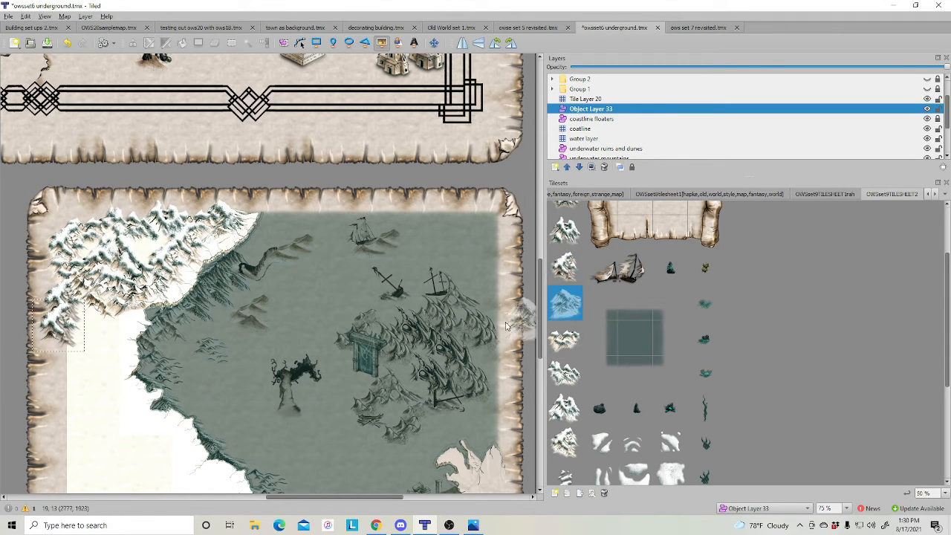
{"action": "left_click", "coordinate": [72, 386]}
{"action": "scroll", "coordinate": [333, 422], "scroll_direction": "down", "scroll_amount": 3}
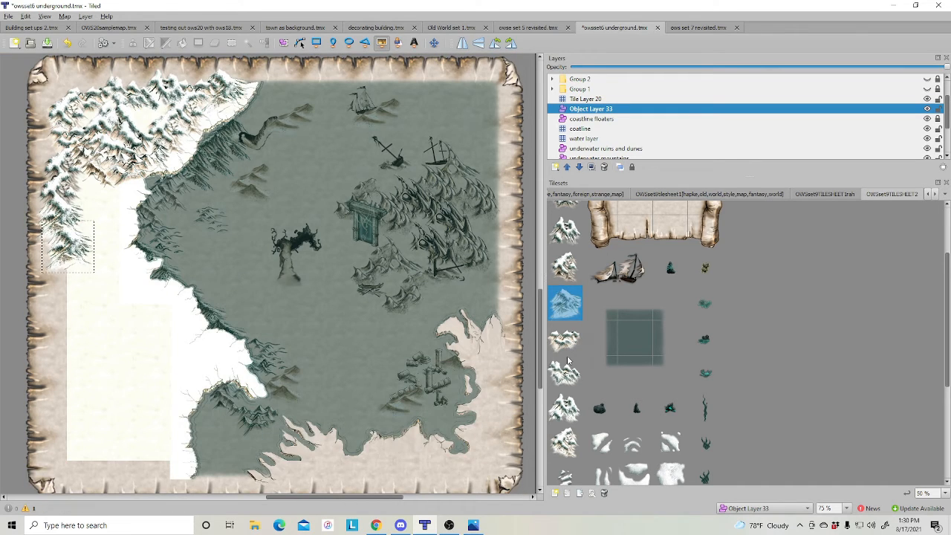
{"action": "left_click", "coordinate": [566, 269]}
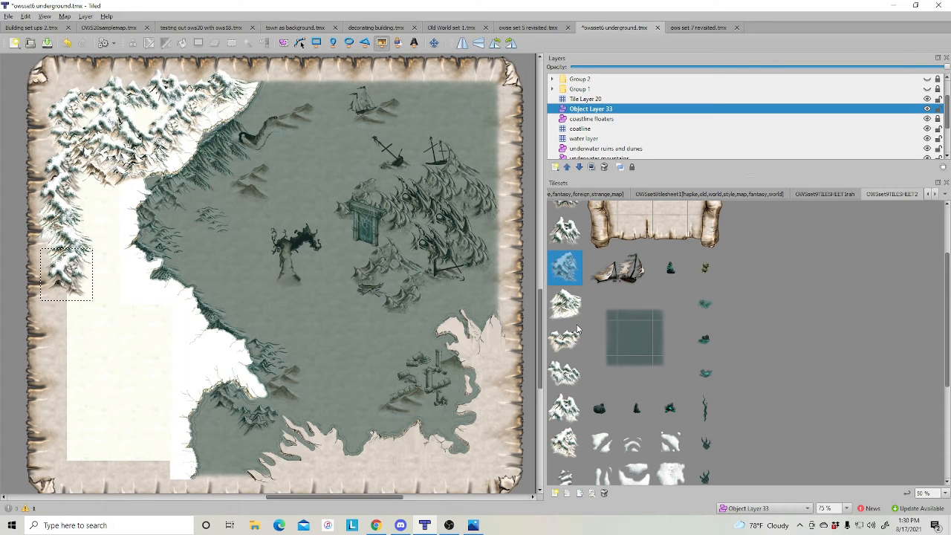
{"action": "scroll", "coordinate": [577, 322], "scroll_direction": "down", "scroll_amount": 3}
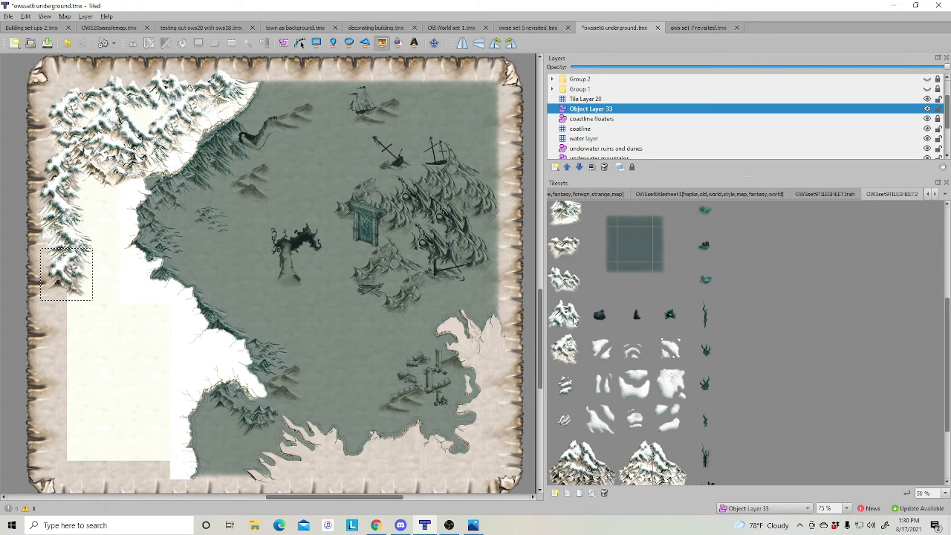
{"action": "scroll", "coordinate": [574, 312], "scroll_direction": "up", "scroll_amount": 6}
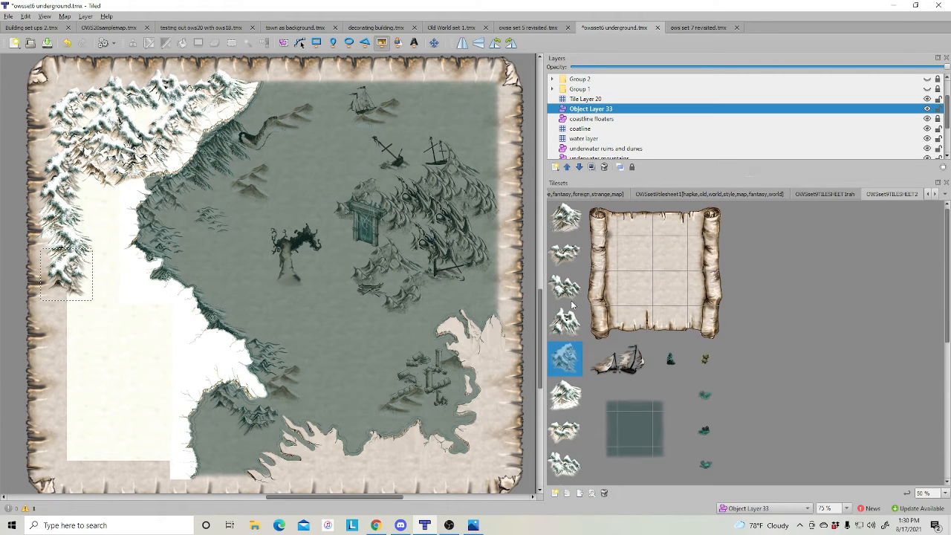
{"action": "left_click", "coordinate": [566, 215]}
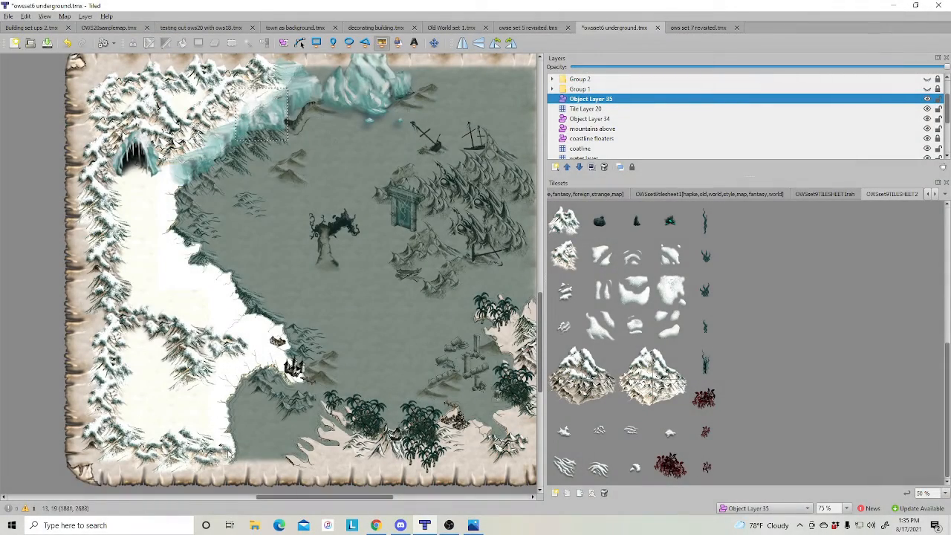
- Switch to selecting objects and deselect the ice tile on the northern coast
{"action": "left_click_drag", "start_coordinate": [293, 498], "coordinate": [308, 499]}
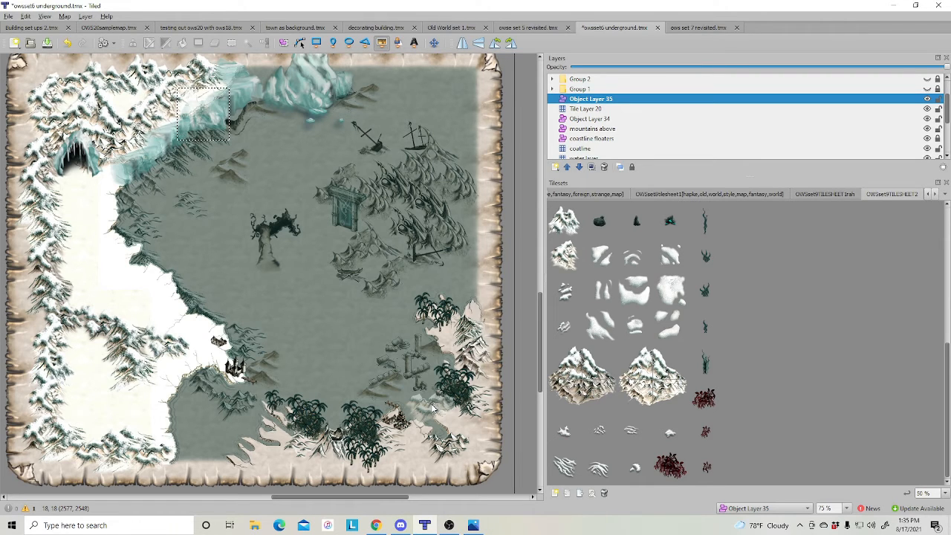
{"action": "left_click", "coordinate": [283, 42]}
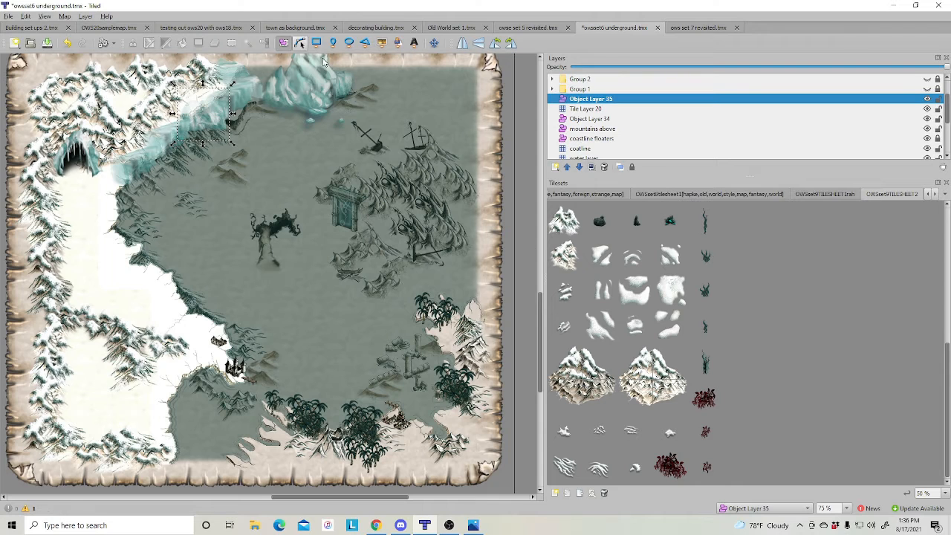
{"action": "left_click", "coordinate": [515, 141]}
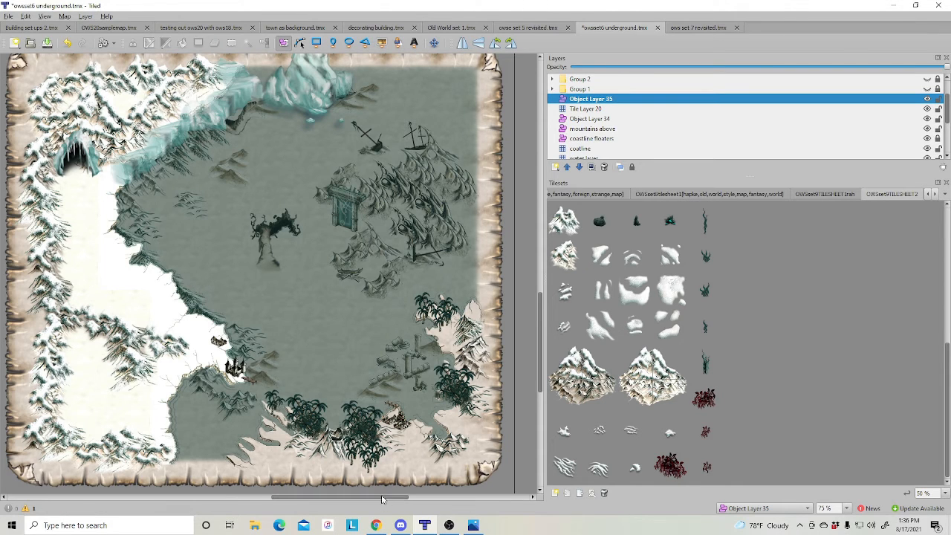
{"action": "left_click_drag", "start_coordinate": [371, 498], "coordinate": [365, 503]}
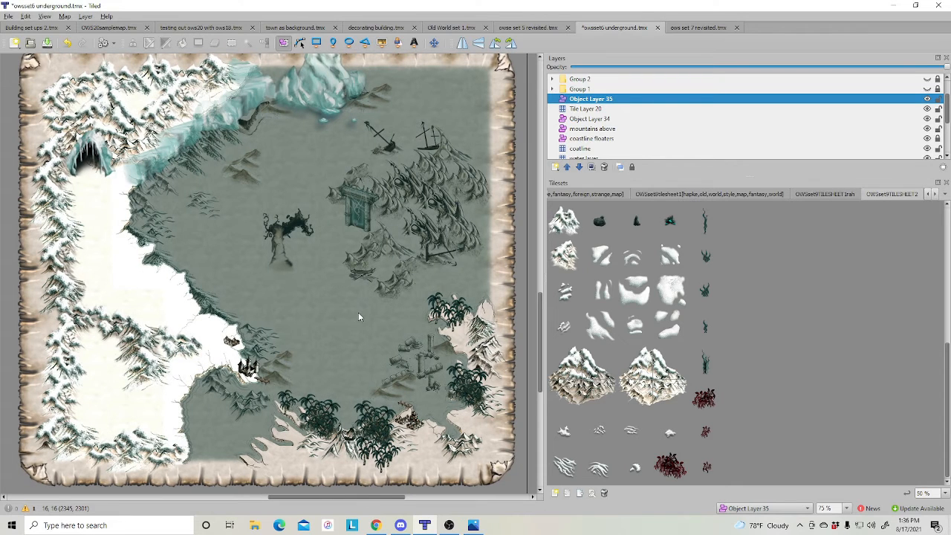
{"action": "scroll", "coordinate": [358, 312], "scroll_direction": "up", "scroll_amount": 1}
{"action": "scroll", "coordinate": [358, 312], "scroll_direction": "down", "scroll_amount": 1}
- Create an object layer named seaweed between the water layer and the underwater ruins and dunes layer
{"action": "scroll", "coordinate": [648, 121], "scroll_direction": "down", "scroll_amount": 1}
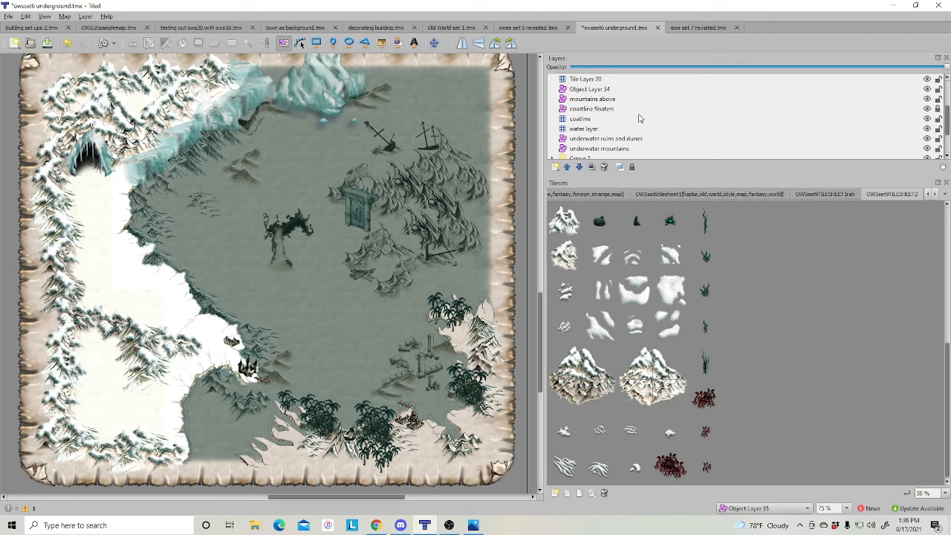
{"action": "left_click", "coordinate": [588, 131]}
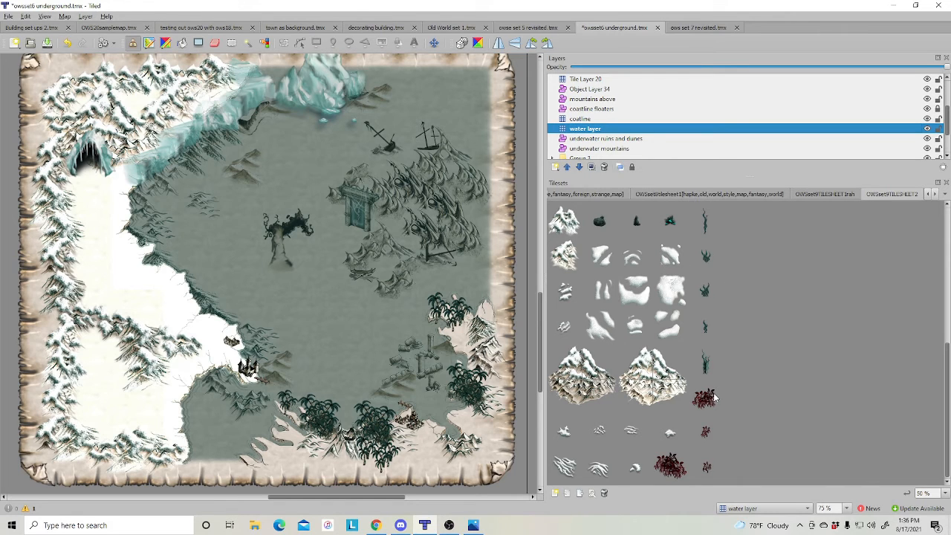
{"action": "right_click", "coordinate": [603, 141]}
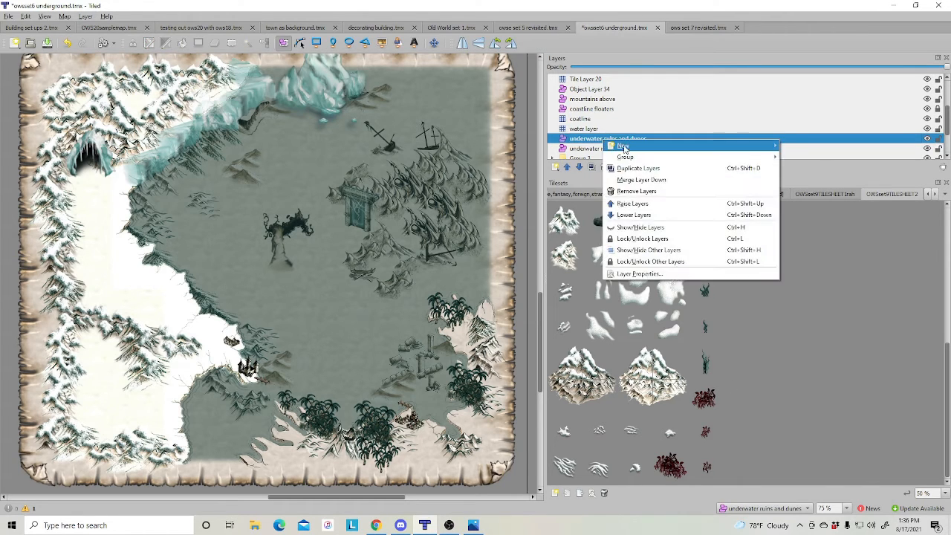
{"action": "mouse_move", "coordinate": [625, 146]}
{"action": "left_click", "coordinate": [809, 158]}
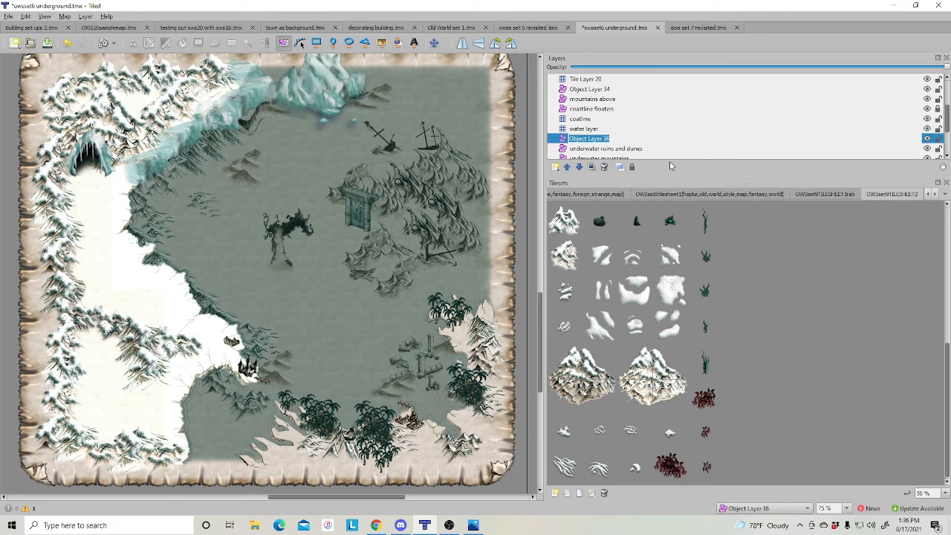
{"action": "type", "text": "seaweed"}
{"action": "key", "text": "Return"}
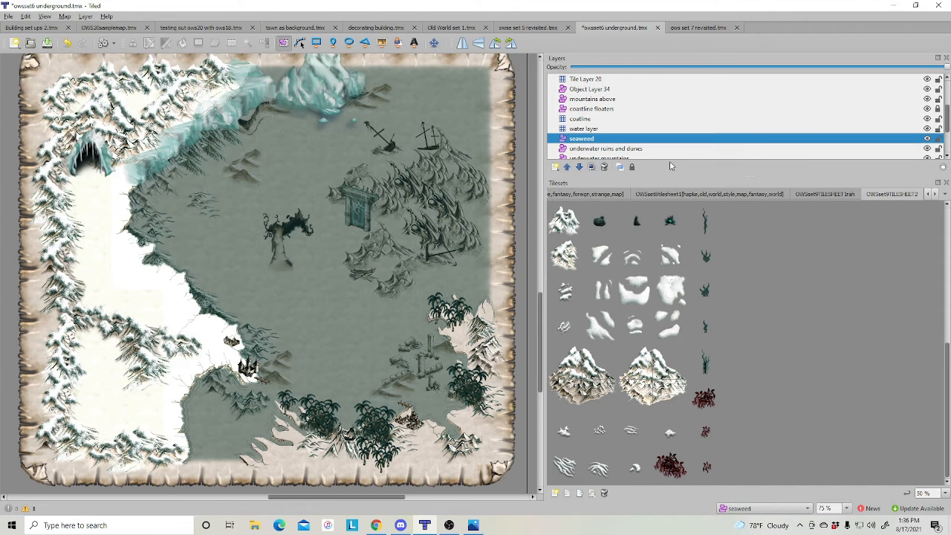
- Insert varied low teal coral tiles on the seaweed layer around the sunken ruins off the southeastern coast
{"action": "left_click", "coordinate": [671, 223]}
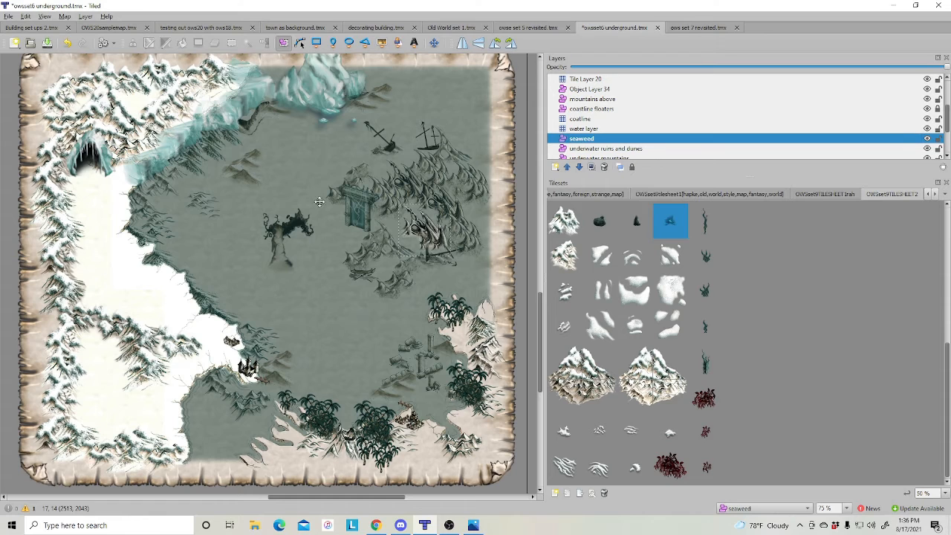
{"action": "left_click", "coordinate": [382, 44]}
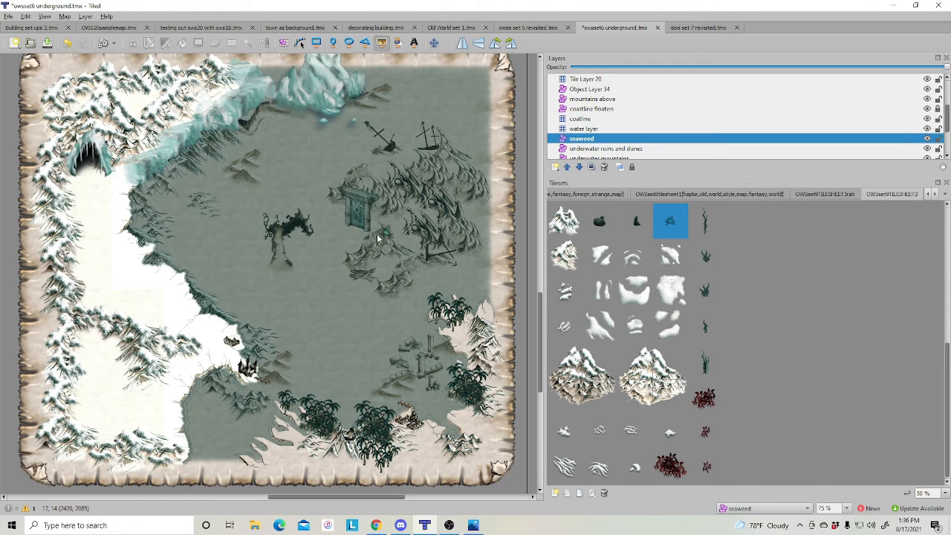
{"action": "left_click", "coordinate": [405, 352]}
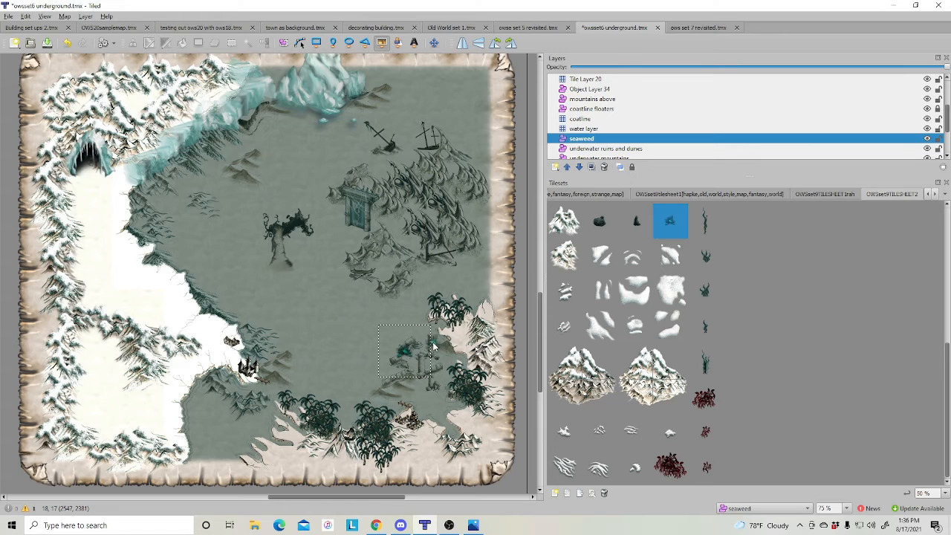
{"action": "left_click", "coordinate": [441, 351]}
{"action": "scroll", "coordinate": [741, 305], "scroll_direction": "up", "scroll_amount": 2}
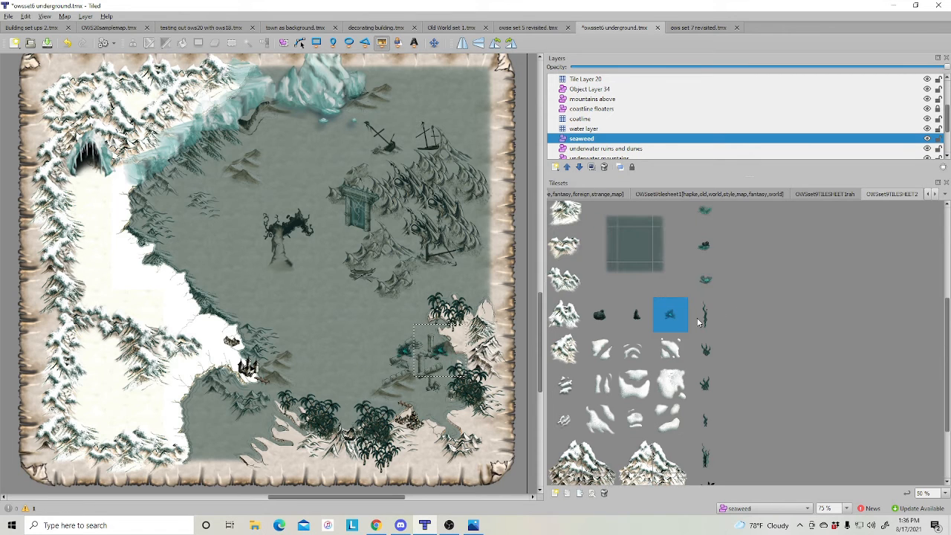
{"action": "left_click", "coordinate": [706, 245]}
{"action": "left_click", "coordinate": [390, 353]}
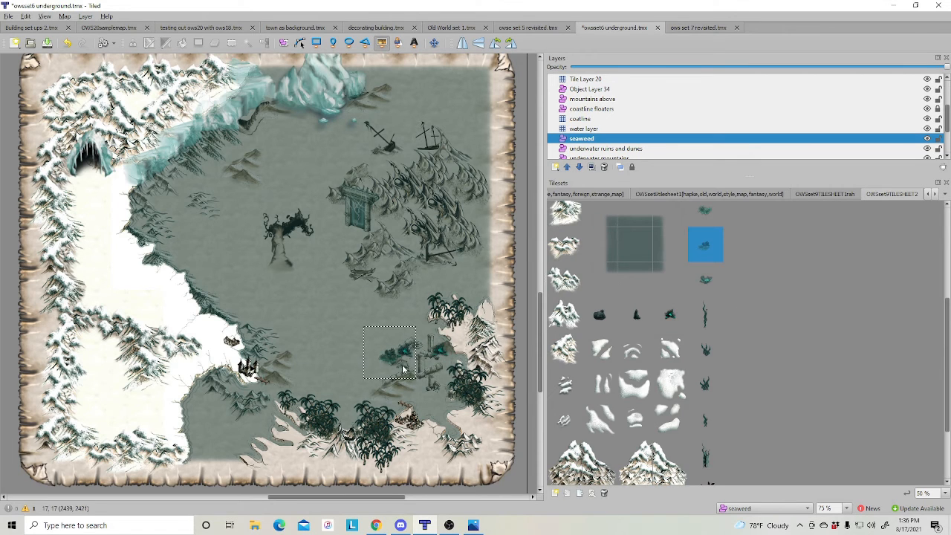
{"action": "left_click", "coordinate": [707, 281]}
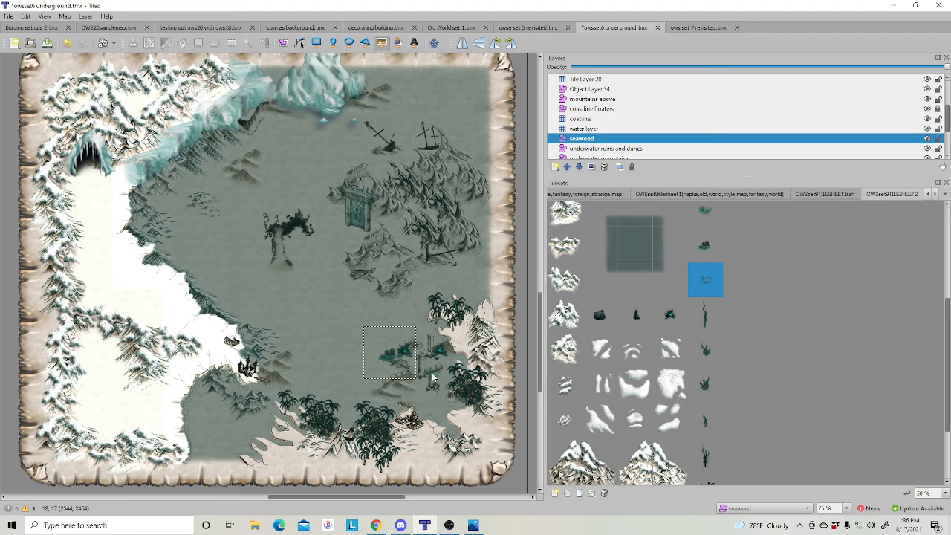
{"action": "left_click", "coordinate": [380, 379]}
- Insert tall kelp and branching seaweed tiles around the southeastern sunken ruins, extending into the open water west of them
{"action": "left_click", "coordinate": [697, 327]}
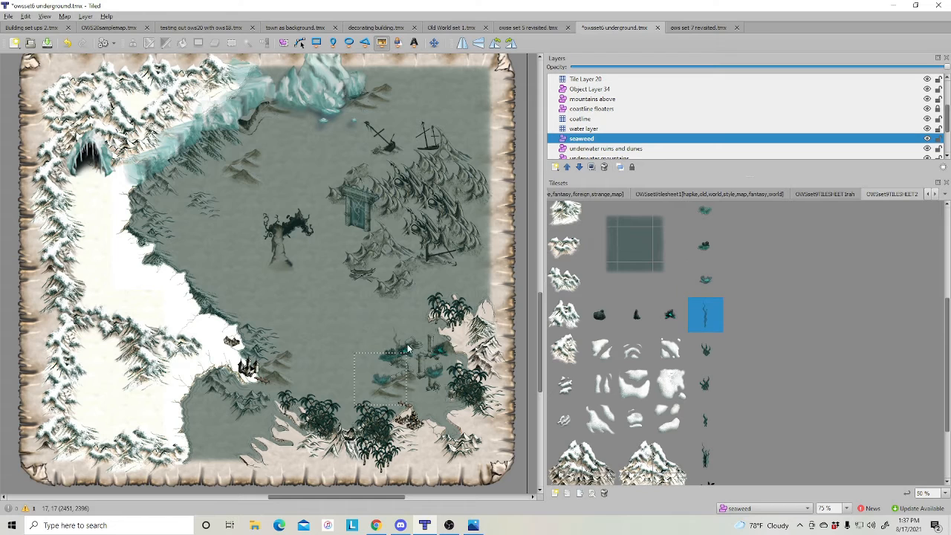
{"action": "left_click", "coordinate": [446, 376]}
{"action": "left_click", "coordinate": [697, 363]}
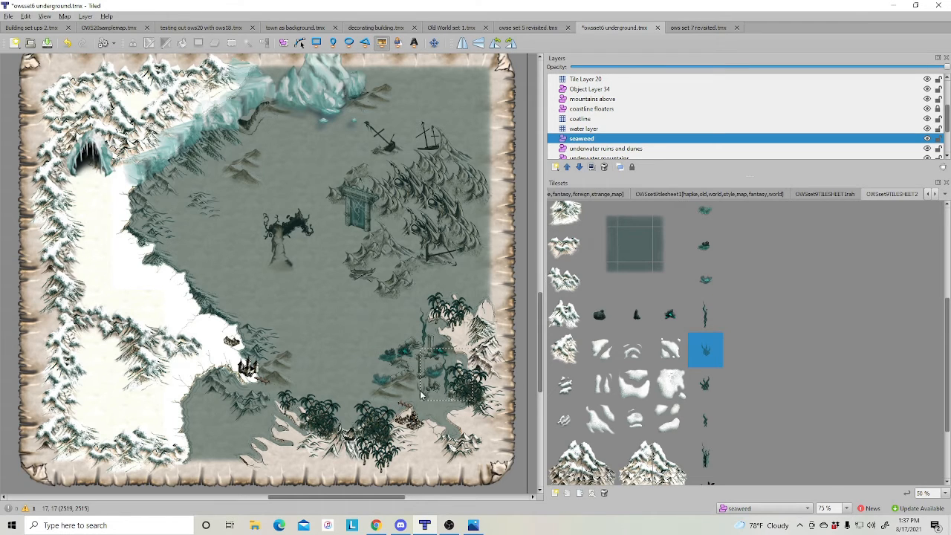
{"action": "left_click", "coordinate": [696, 376]}
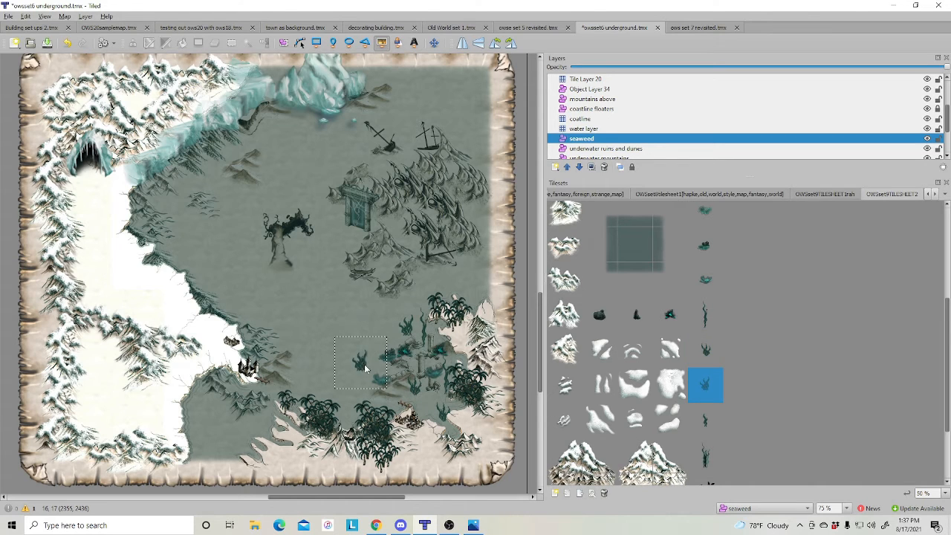
{"action": "left_click", "coordinate": [362, 363]}
{"action": "left_click", "coordinate": [705, 357]}
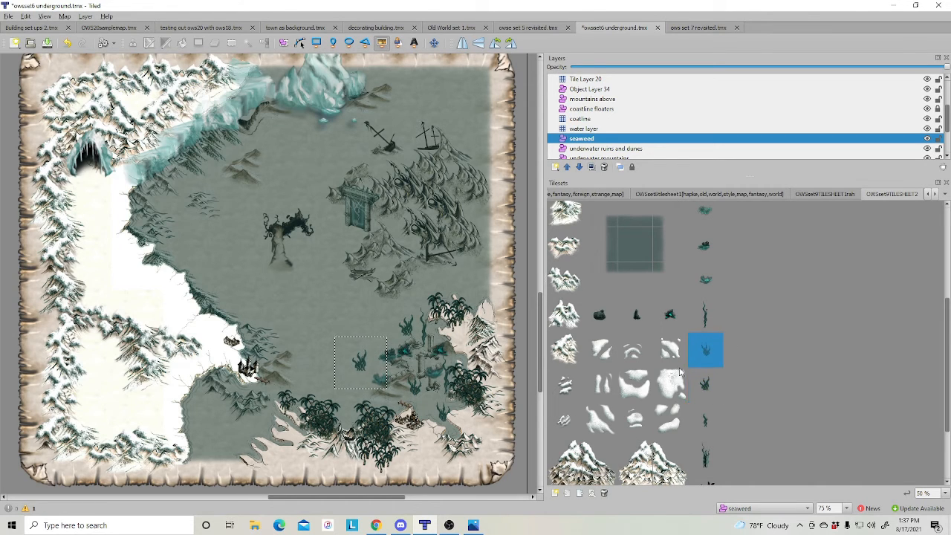
- Insert thin seaweed strands around the southeastern ruins and neighbouring palm coast, plus a dark rounded rock south of the ruins
{"action": "left_click", "coordinate": [702, 416]}
{"action": "left_click", "coordinate": [393, 382]}
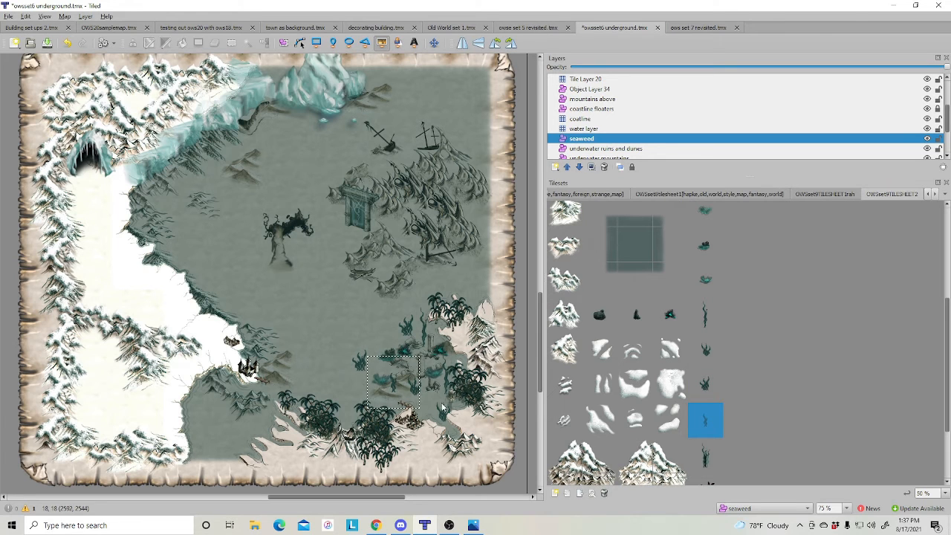
{"action": "left_click", "coordinate": [424, 406]}
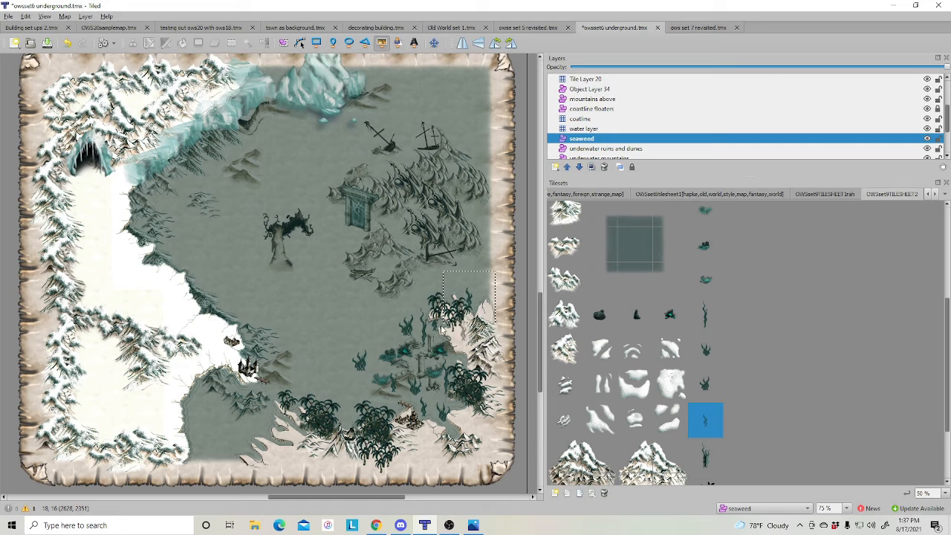
{"action": "left_click", "coordinate": [469, 297]}
{"action": "left_click", "coordinate": [426, 304]}
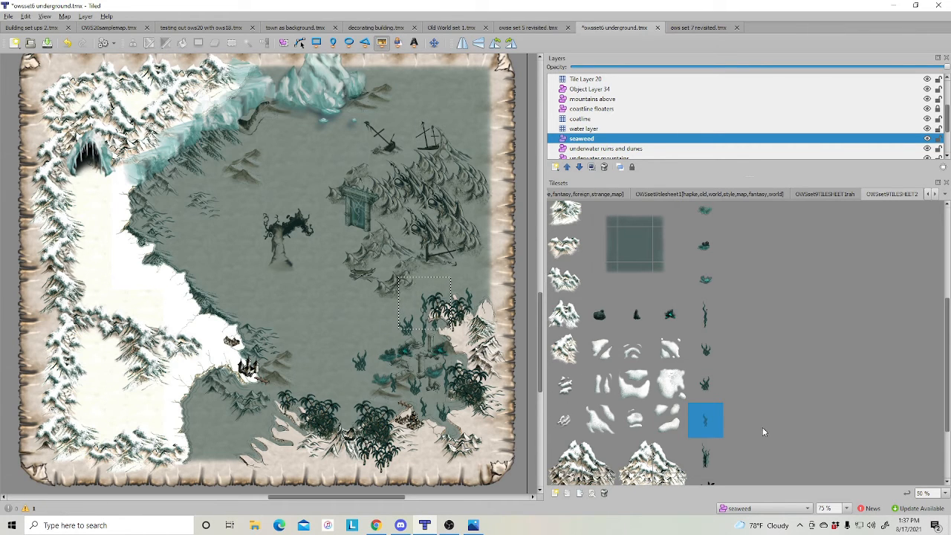
{"action": "left_click", "coordinate": [597, 322]}
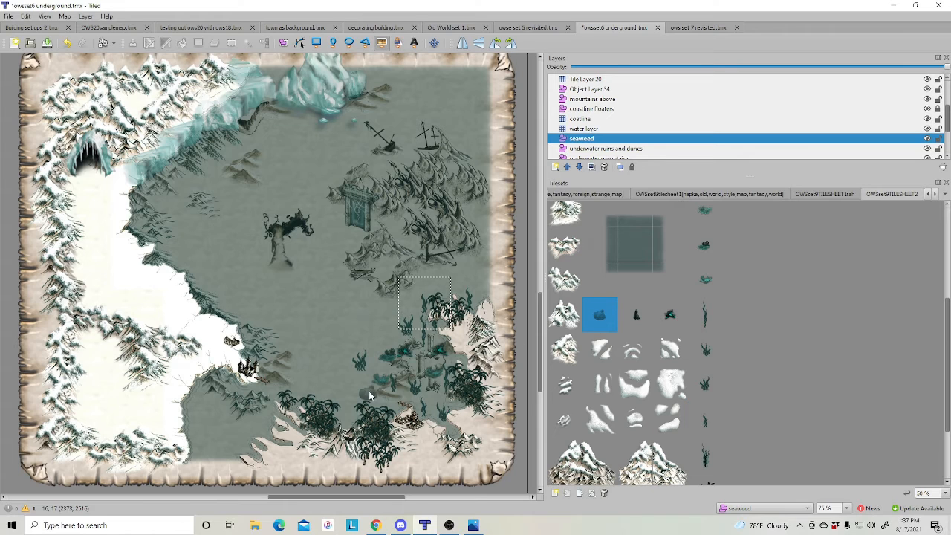
{"action": "left_click", "coordinate": [408, 396]}
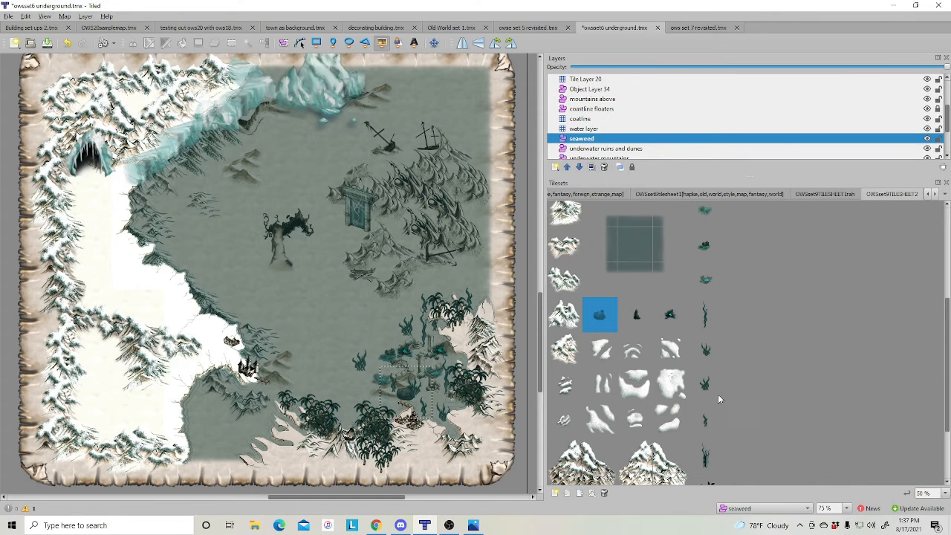
- On Object Layer 34, insert large red tree clusters and a smaller red plant along the southern shore below the palms
{"action": "scroll", "coordinate": [669, 385], "scroll_direction": "down", "scroll_amount": 3}
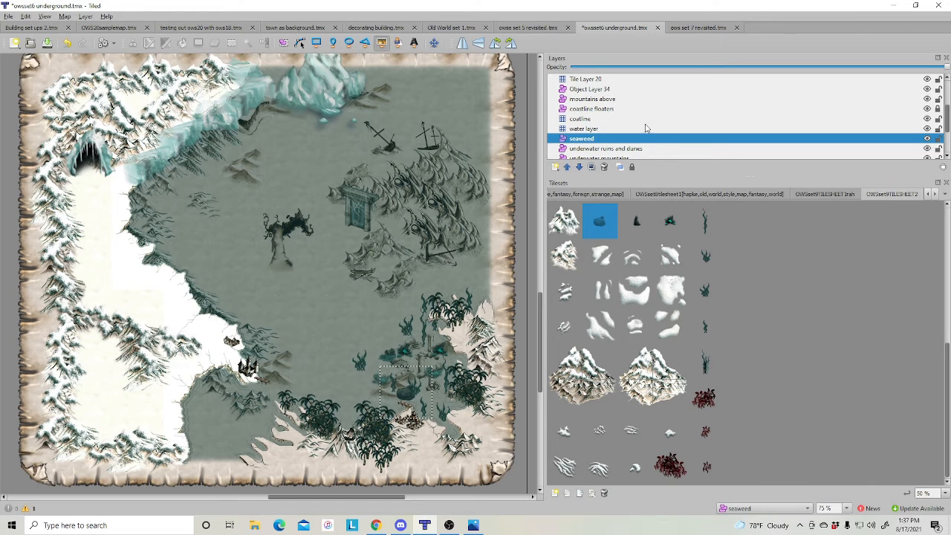
{"action": "left_click", "coordinate": [591, 89]}
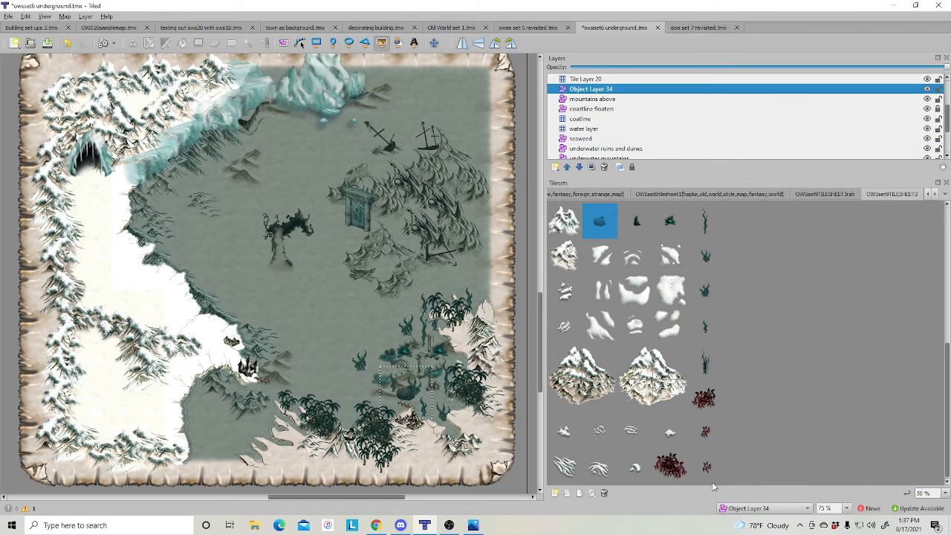
{"action": "left_click", "coordinate": [671, 467]}
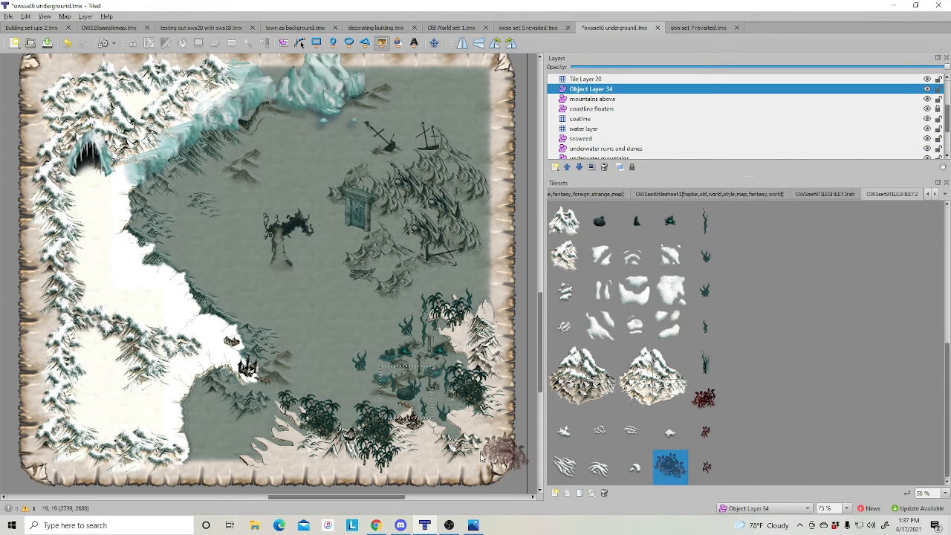
{"action": "left_click", "coordinate": [324, 455]}
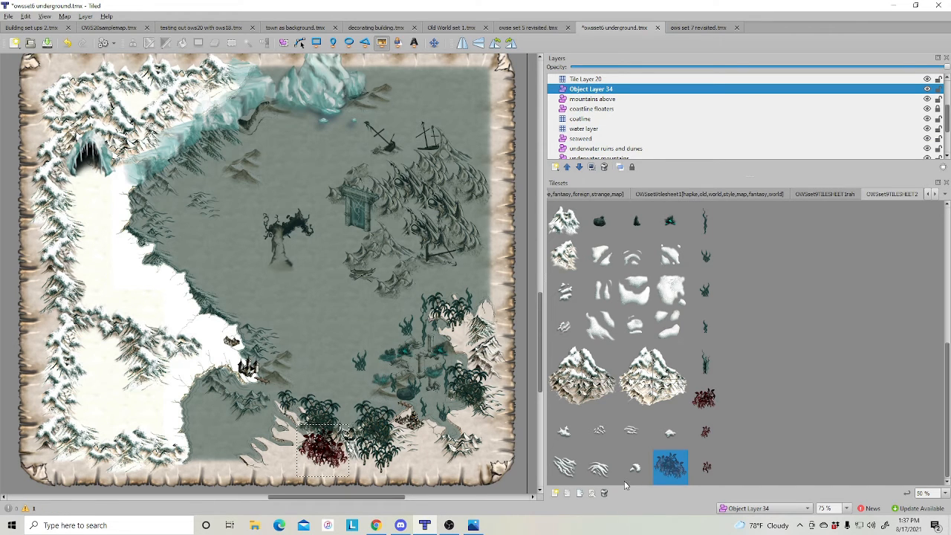
{"action": "left_click", "coordinate": [291, 451]}
{"action": "left_click", "coordinate": [705, 433]}
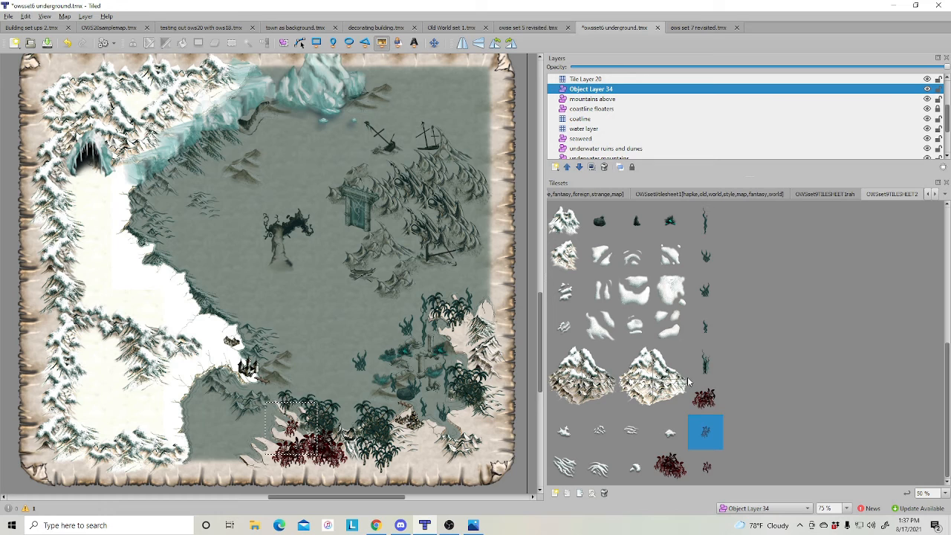
- Add an object layer above Object Layer 34 and try a snow patch tile over the dark castle on the snowy peninsula
{"action": "left_click", "coordinate": [564, 326]}
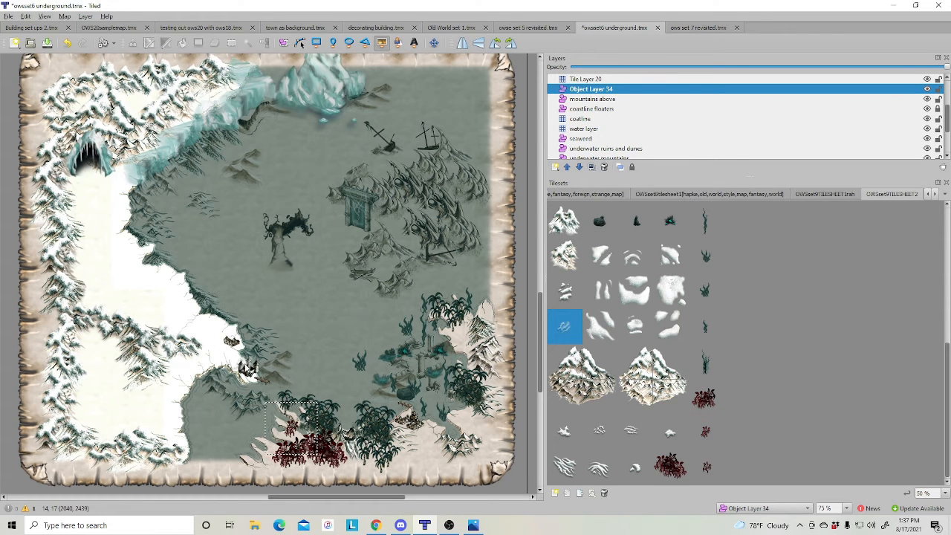
{"action": "left_click", "coordinate": [245, 362]}
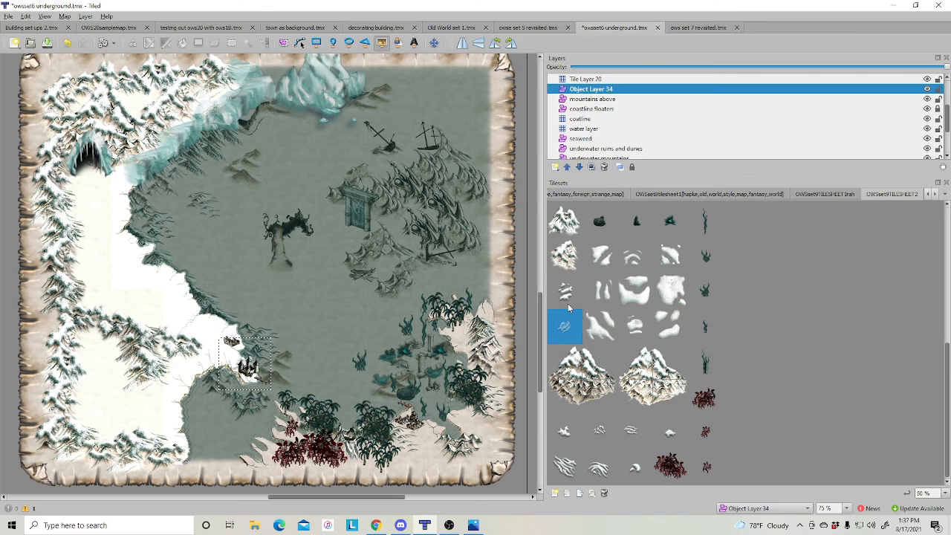
{"action": "right_click", "coordinate": [604, 92]}
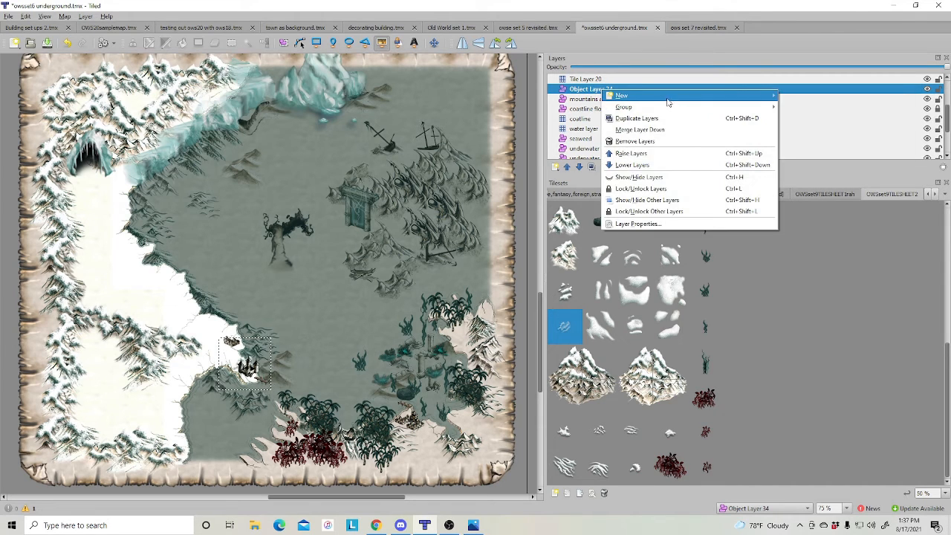
{"action": "mouse_move", "coordinate": [621, 94]}
{"action": "left_click", "coordinate": [806, 103]}
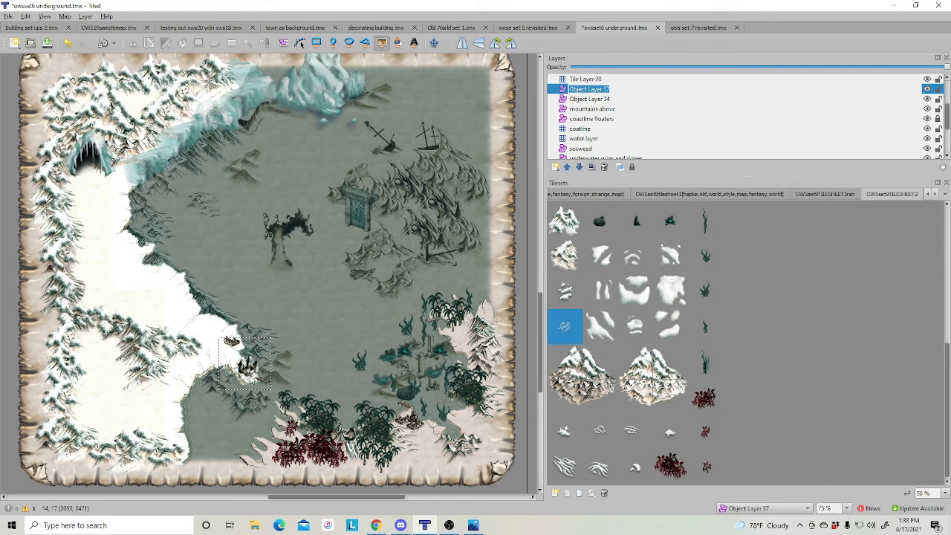
{"action": "key", "text": "Return"}
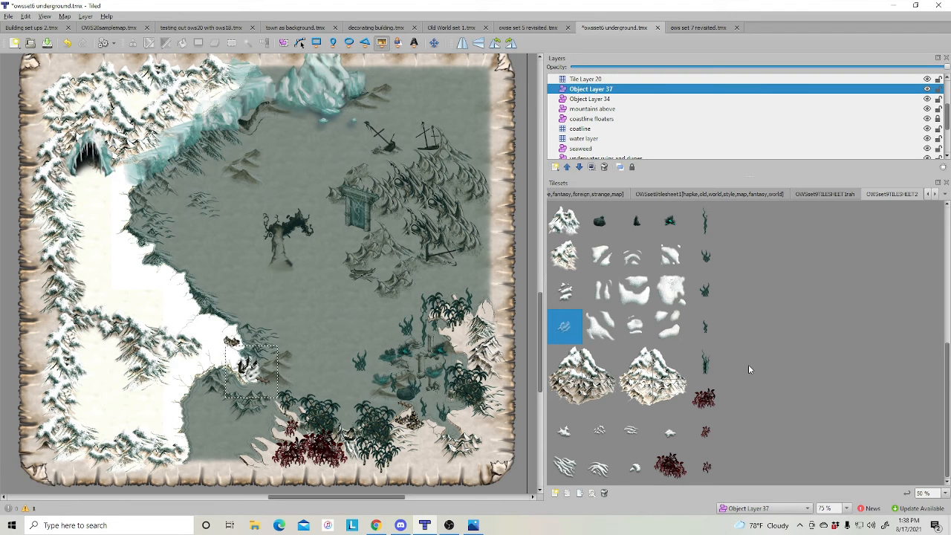
{"action": "key", "text": "Delete"}
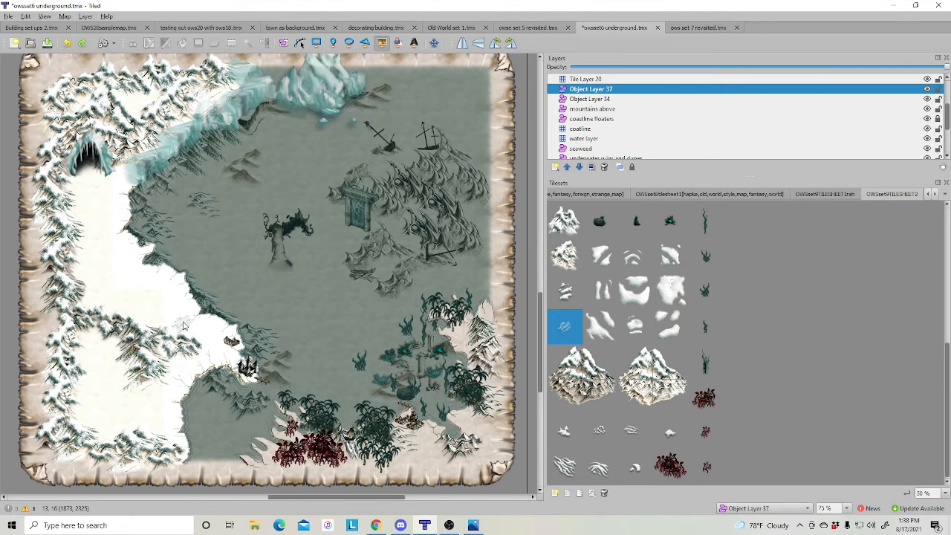
- On Object Layer 34, insert a small pointed iceberg from the other tilesheet just south of the large northern iceberg
{"action": "scroll", "coordinate": [234, 323], "scroll_direction": "up", "scroll_amount": 2}
{"action": "scroll", "coordinate": [766, 330], "scroll_direction": "up", "scroll_amount": 3}
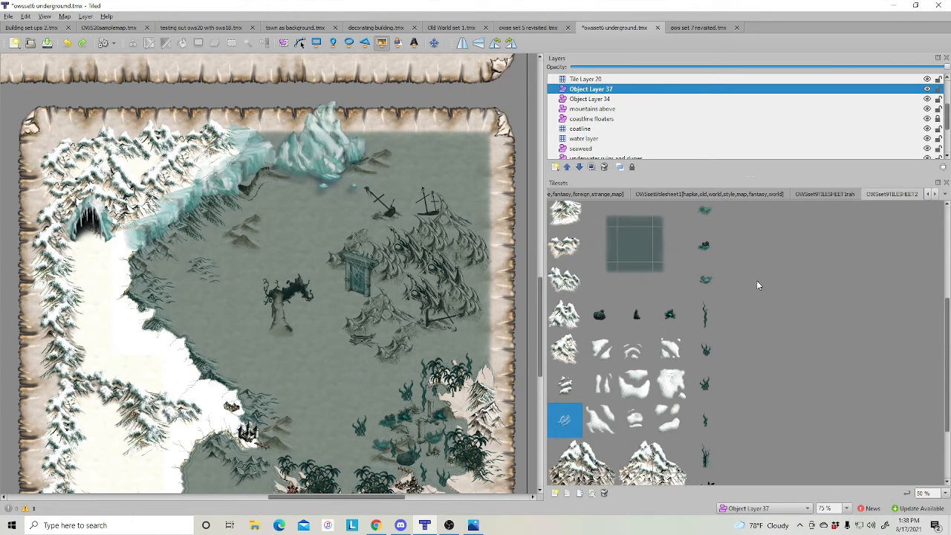
{"action": "scroll", "coordinate": [758, 281], "scroll_direction": "up", "scroll_amount": 3}
{"action": "left_click", "coordinate": [825, 194]}
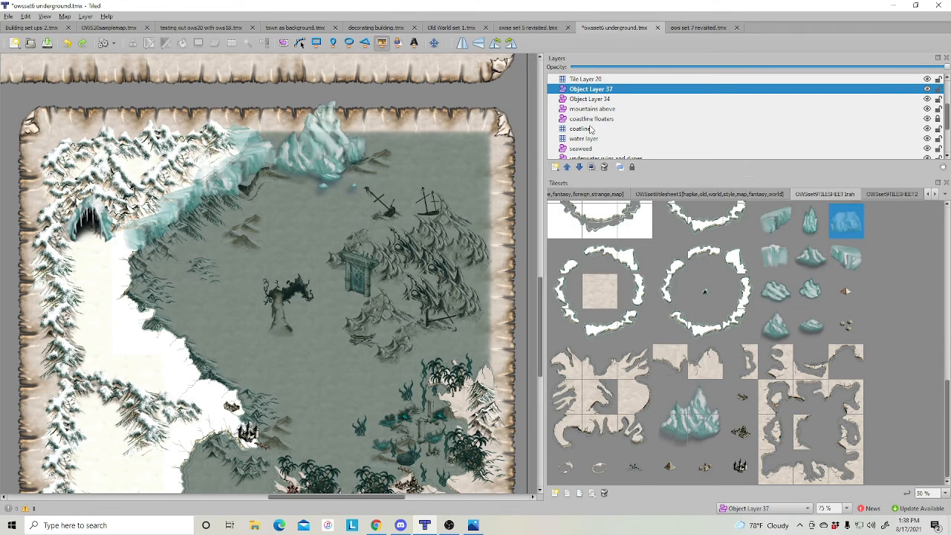
{"action": "left_click", "coordinate": [592, 99]}
{"action": "left_click", "coordinate": [776, 327]}
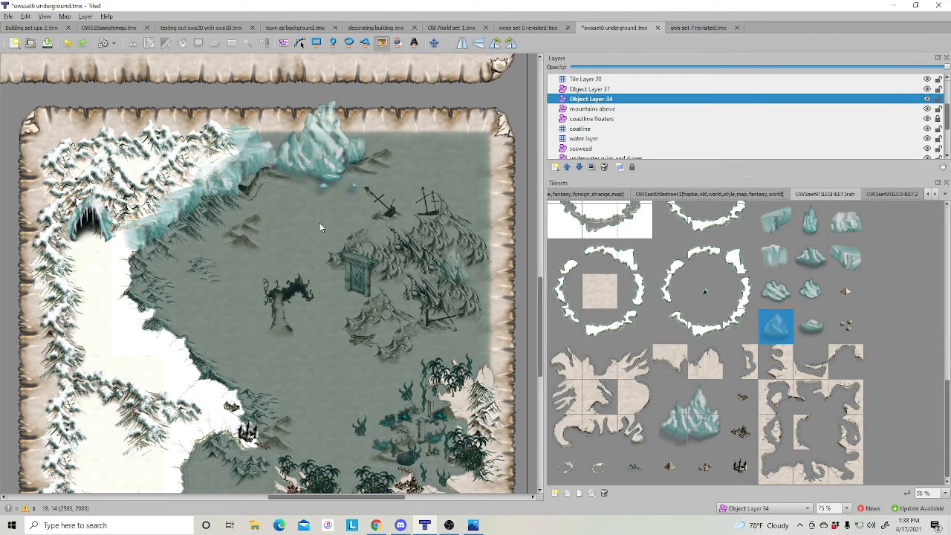
{"action": "left_click", "coordinate": [307, 186]}
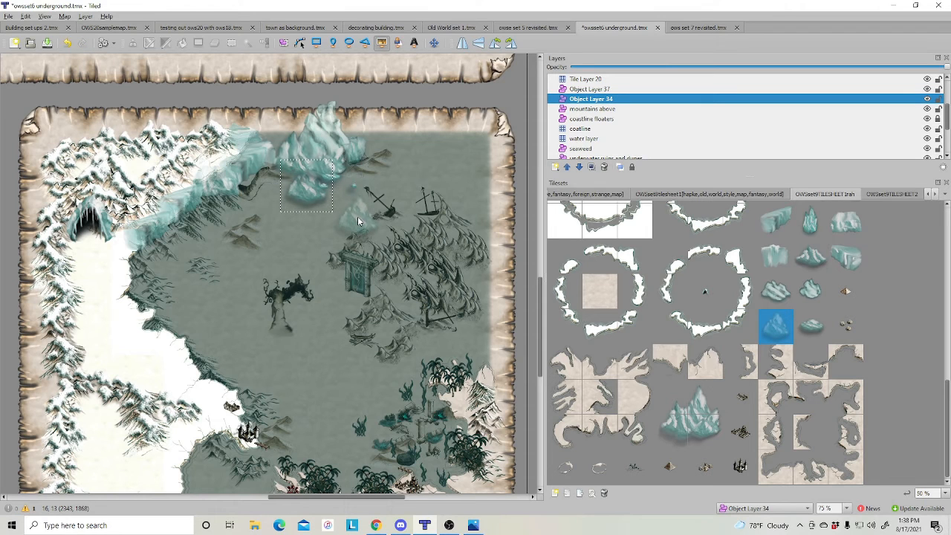
- Undo the last small iceberg and raise Object Layer 37 above Object Layer 35 in the layer order
{"action": "key", "text": "ctrl+z"}
{"action": "left_click", "coordinate": [602, 89]}
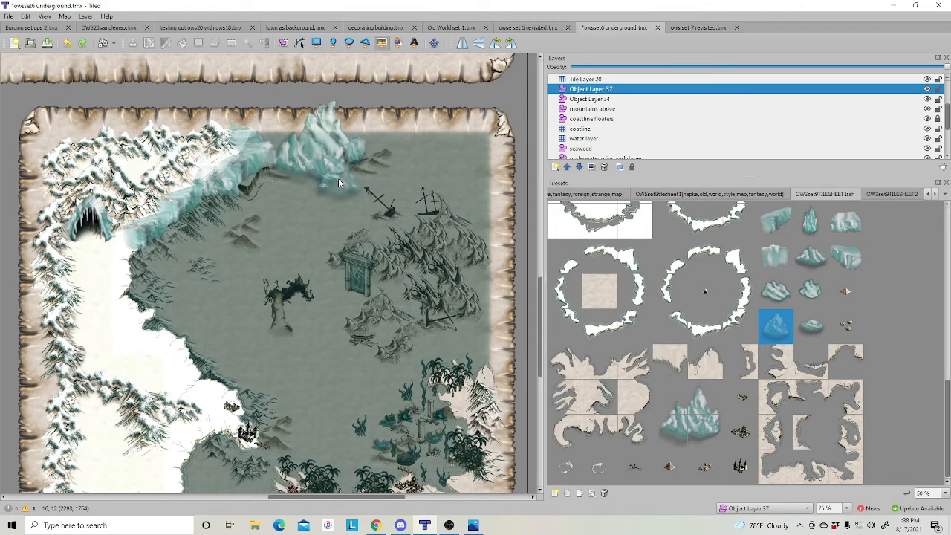
{"action": "scroll", "coordinate": [602, 146], "scroll_direction": "up", "scroll_amount": 2}
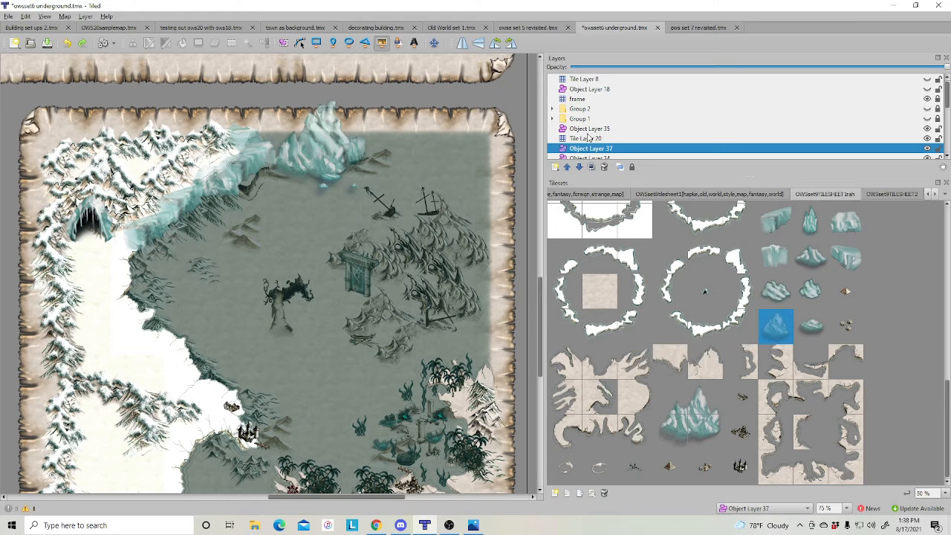
{"action": "left_click", "coordinate": [568, 168]}
{"action": "left_click", "coordinate": [569, 167]}
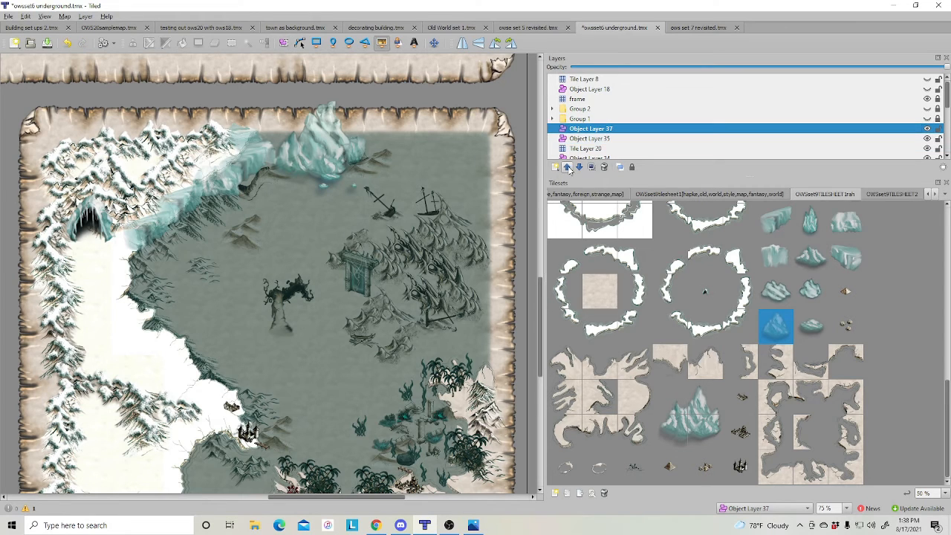
- On Object Layer 37, insert one pointed, one low jagged and two peaked small icebergs around the southern side of the large northern iceberg
{"action": "left_click", "coordinate": [334, 186]}
{"action": "left_click", "coordinate": [769, 294]}
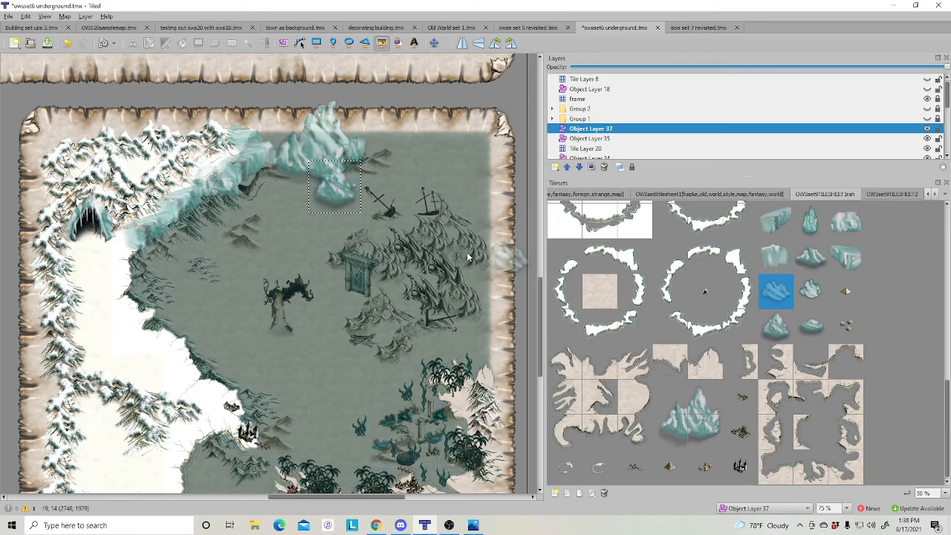
{"action": "left_click", "coordinate": [286, 191]}
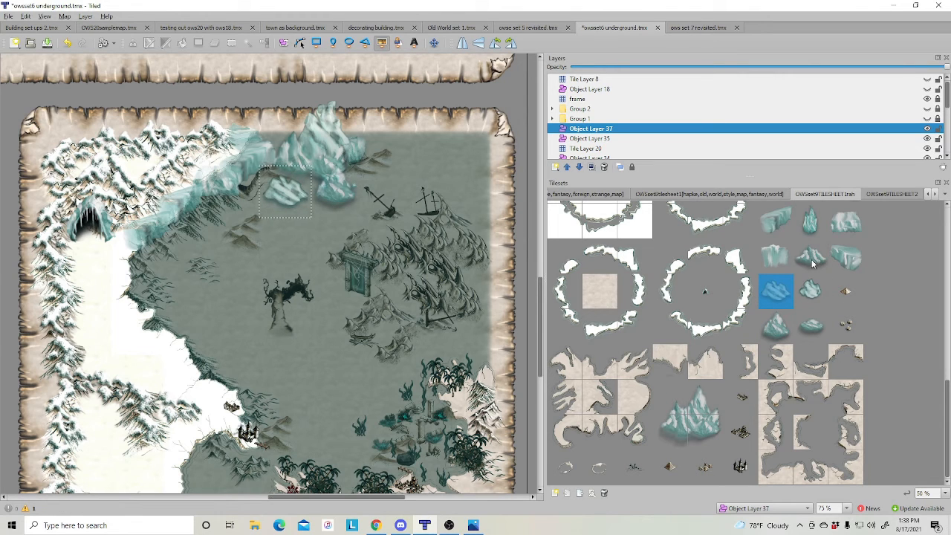
{"action": "left_click", "coordinate": [737, 253]}
{"action": "left_click", "coordinate": [816, 260]}
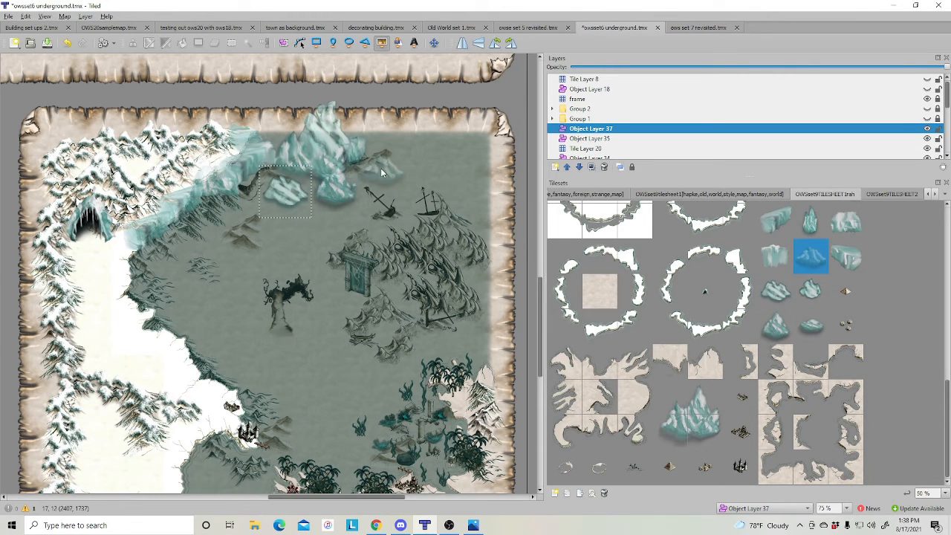
{"action": "left_click", "coordinate": [350, 206]}
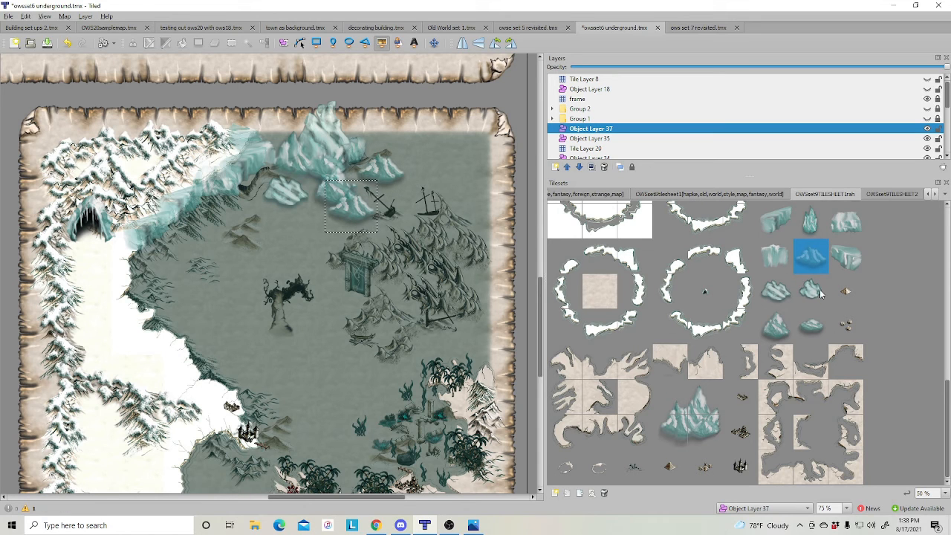
- On Object Layer 34, insert small flat icebergs against the large iceberg's eastern side and in open water south of the iceberg group
{"action": "left_click", "coordinate": [812, 325]}
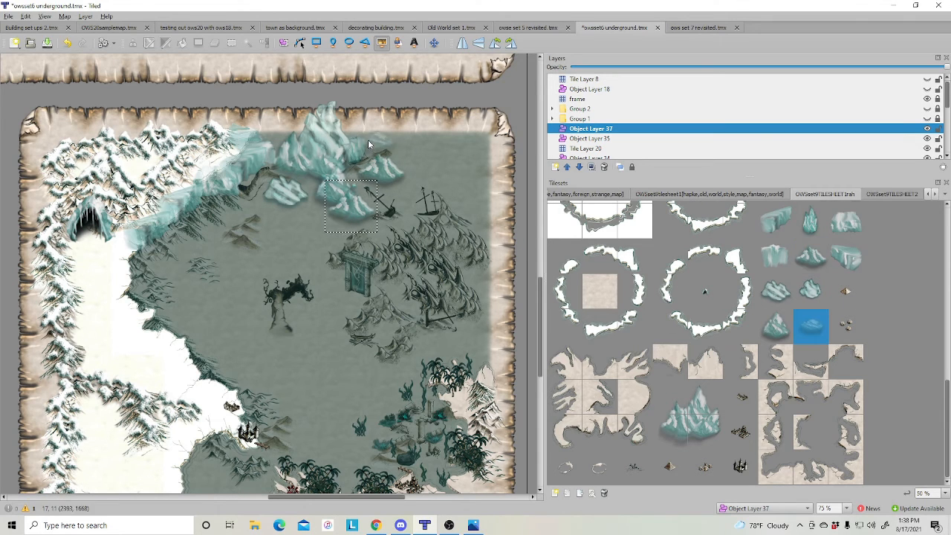
{"action": "left_click", "coordinate": [585, 157]}
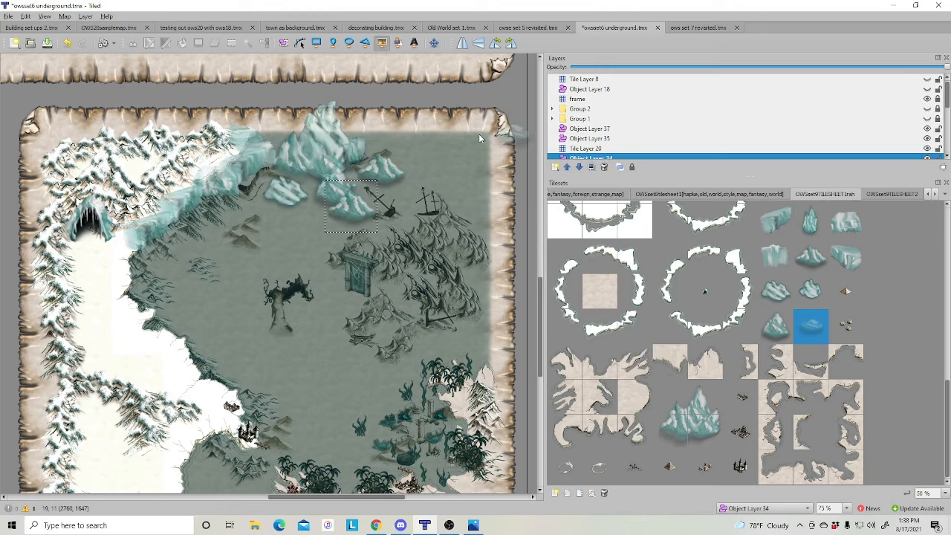
{"action": "left_click", "coordinate": [354, 139]}
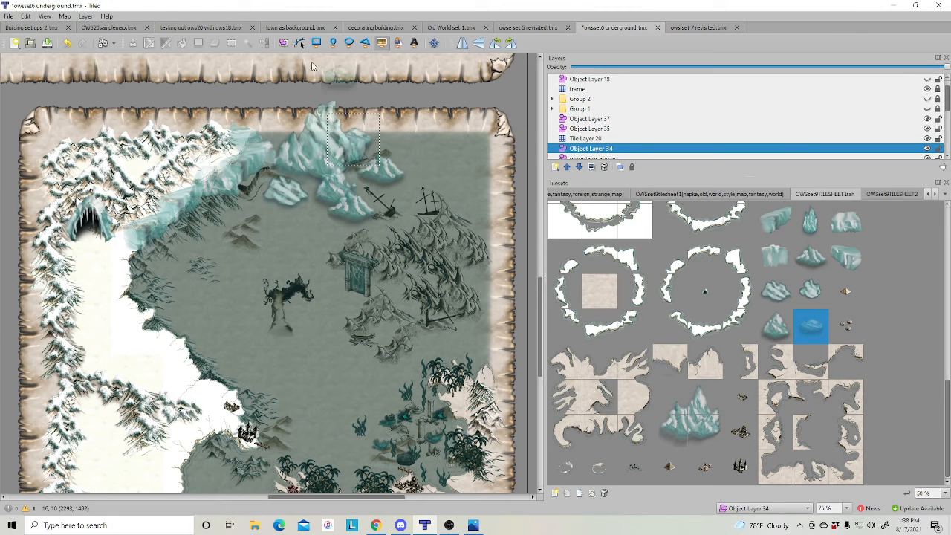
{"action": "scroll", "coordinate": [475, 292], "scroll_direction": "down", "scroll_amount": 2}
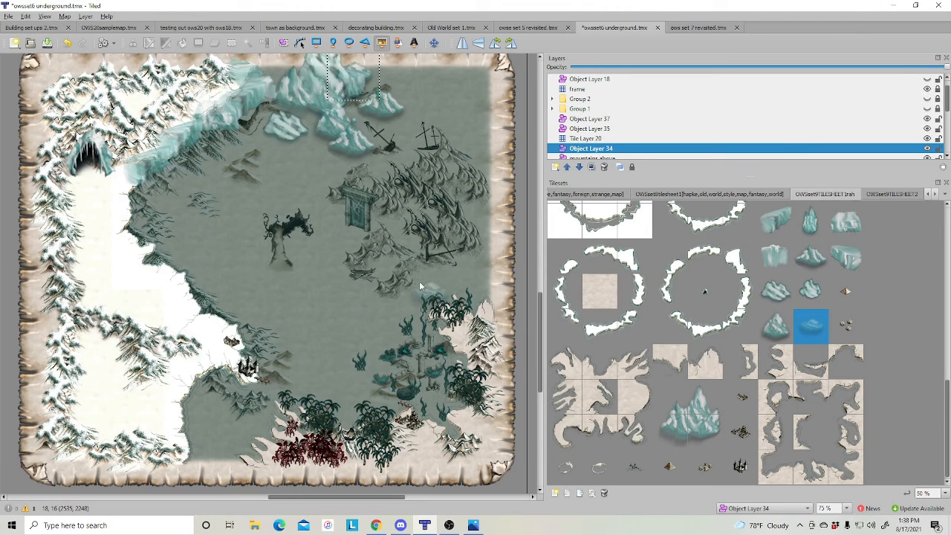
{"action": "left_click", "coordinate": [302, 160]}
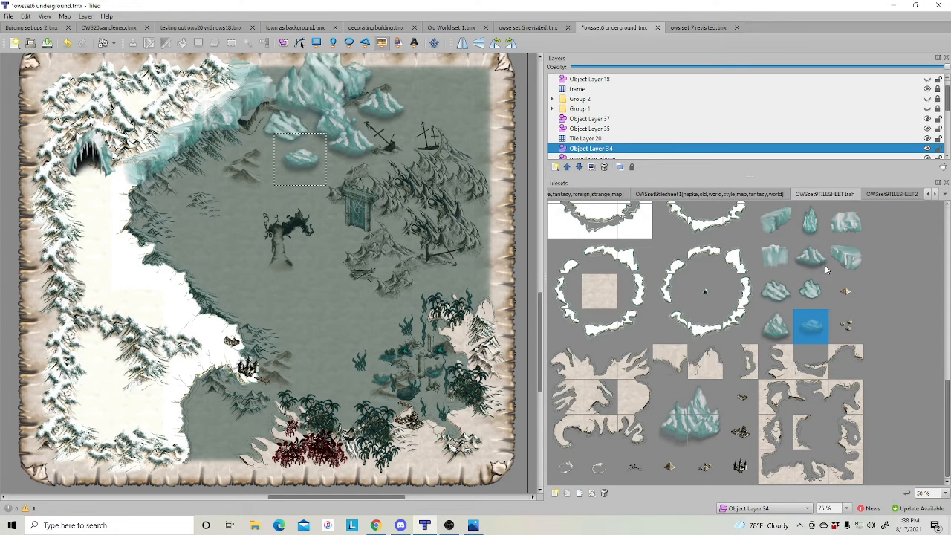
- Insert two clusters of peaked ice floes, one beside the northwestern cliffs and one just northwest of the sunken doorway
{"action": "scroll", "coordinate": [827, 270], "scroll_direction": "up", "scroll_amount": 3}
{"action": "left_click", "coordinate": [847, 280]}
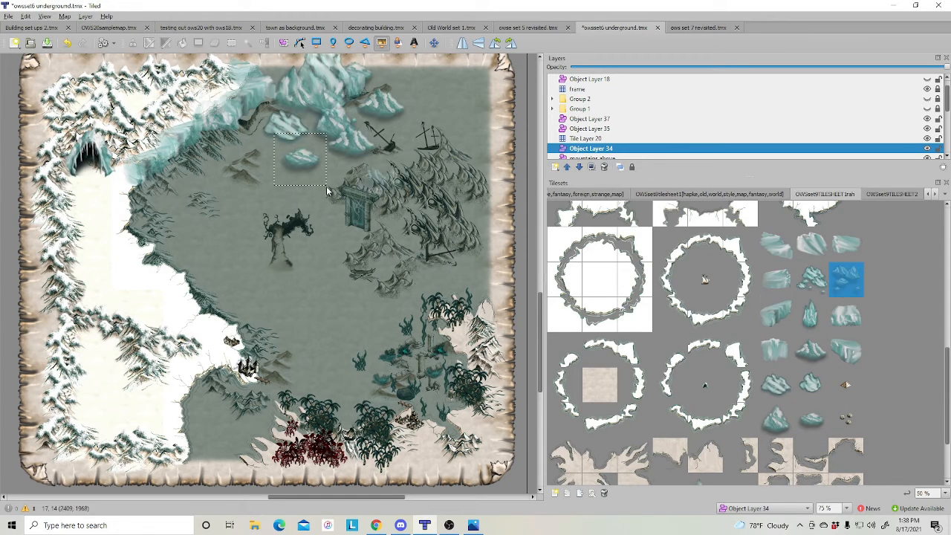
{"action": "left_click", "coordinate": [253, 152]}
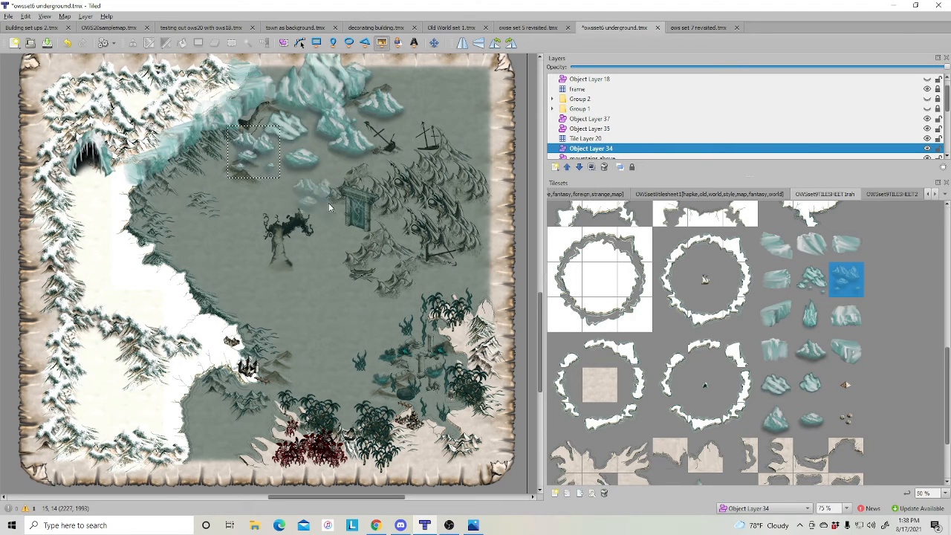
{"action": "left_click", "coordinate": [325, 188]}
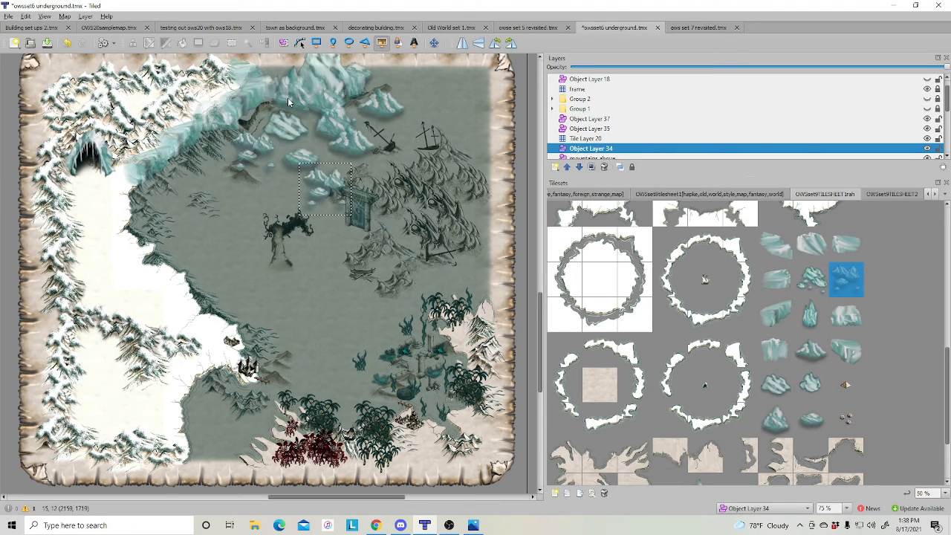
- Move the ice cliff piece on Object Layer 35 northeast along the northern cliff wall, then deselect it
{"action": "key", "text": "s"}
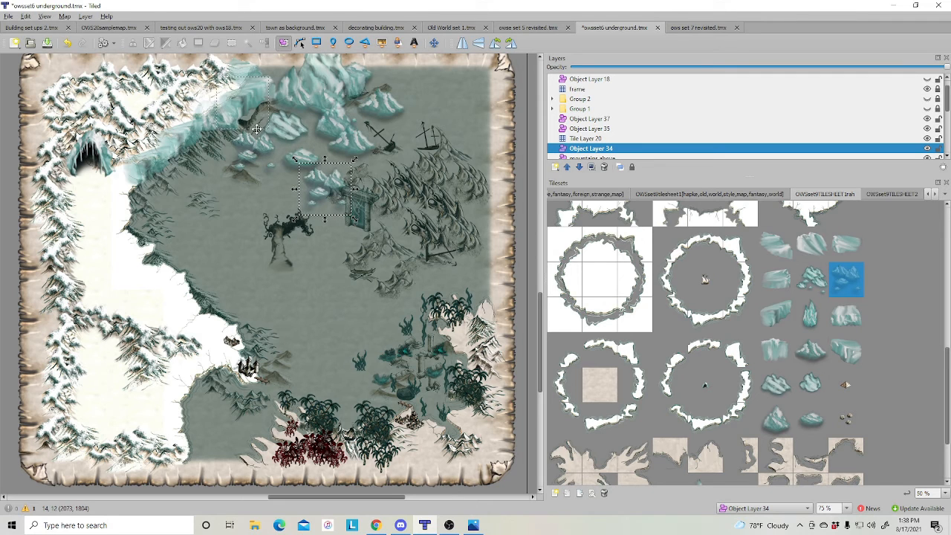
{"action": "left_click", "coordinate": [214, 110]}
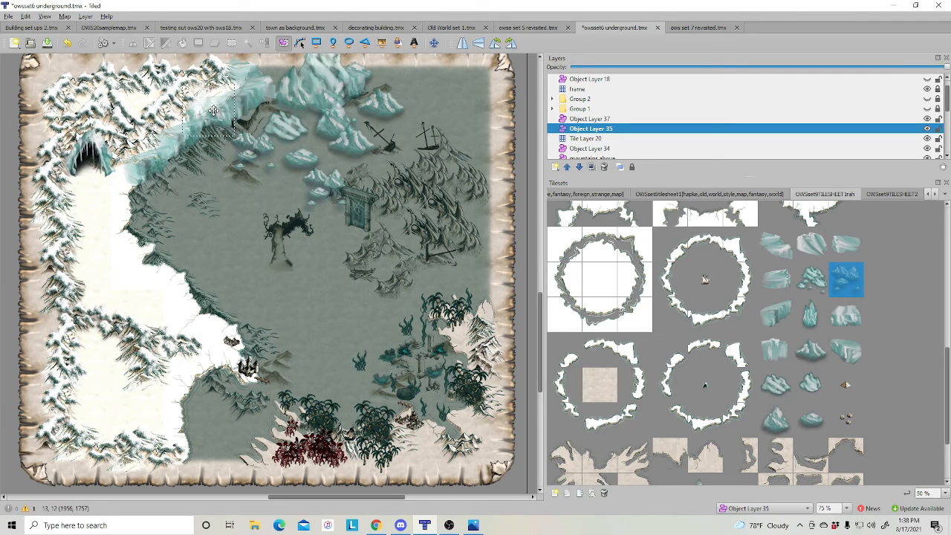
{"action": "left_click_drag", "start_coordinate": [213, 110], "coordinate": [240, 84]}
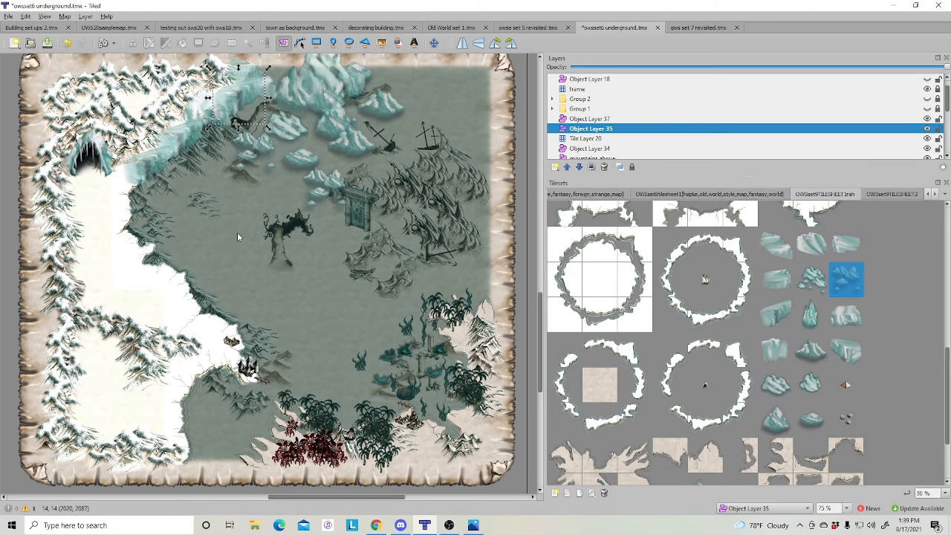
{"action": "left_click", "coordinate": [428, 298]}
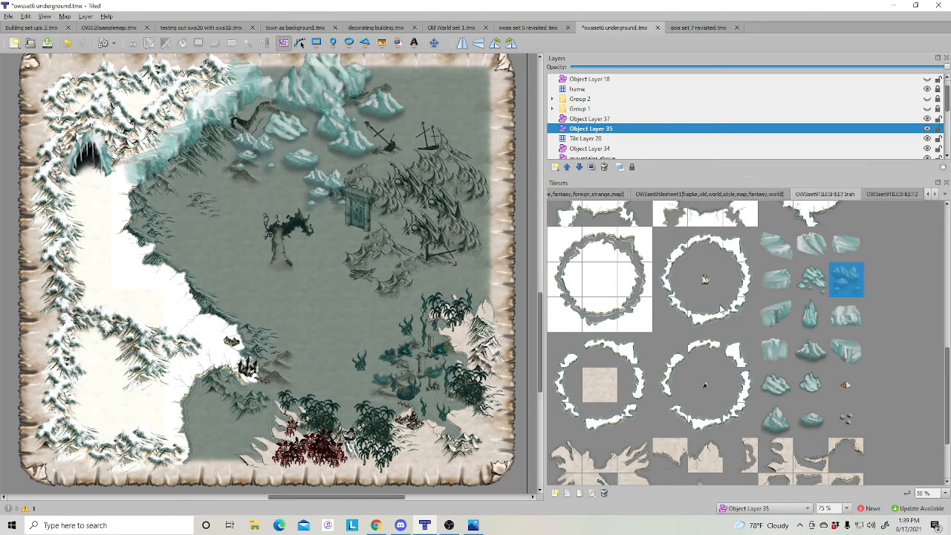
- On Object Layer 37, insert a small ship in the water between the southeastern ruins and the southern palm coast
{"action": "left_click", "coordinate": [604, 120]}
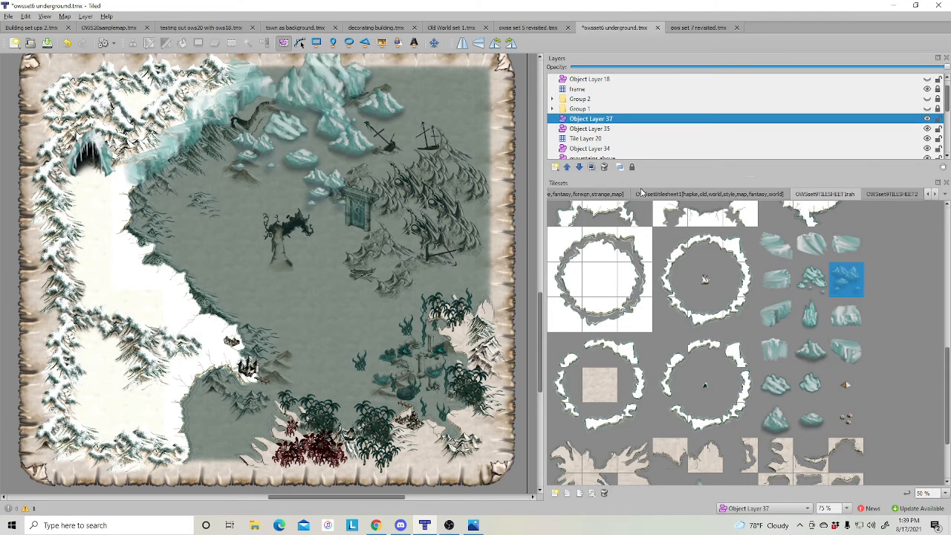
{"action": "left_click", "coordinate": [704, 281]}
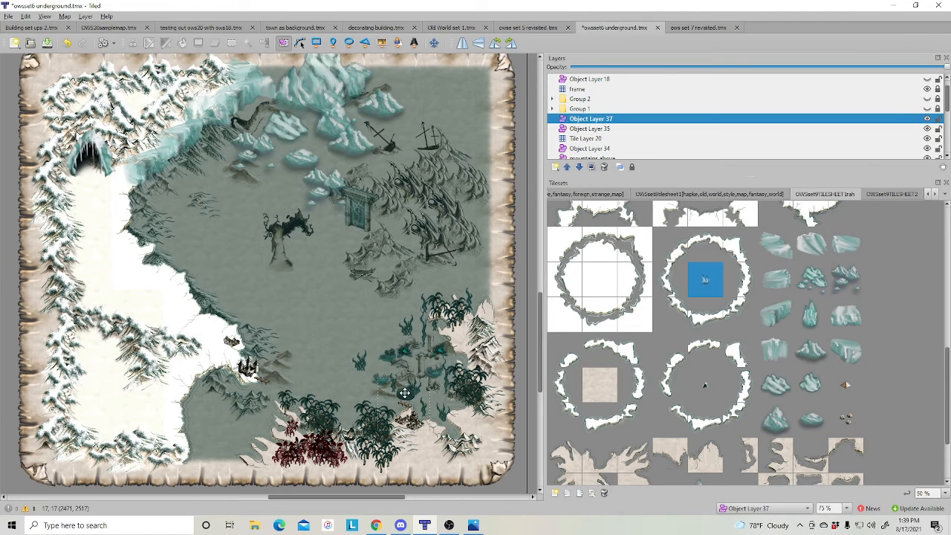
{"action": "left_click", "coordinate": [382, 44]}
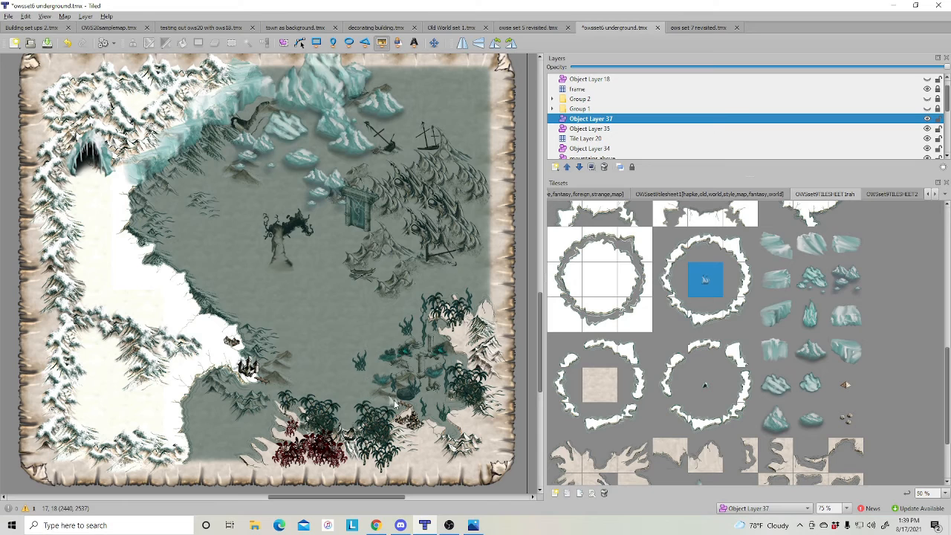
{"action": "left_click", "coordinate": [396, 402]}
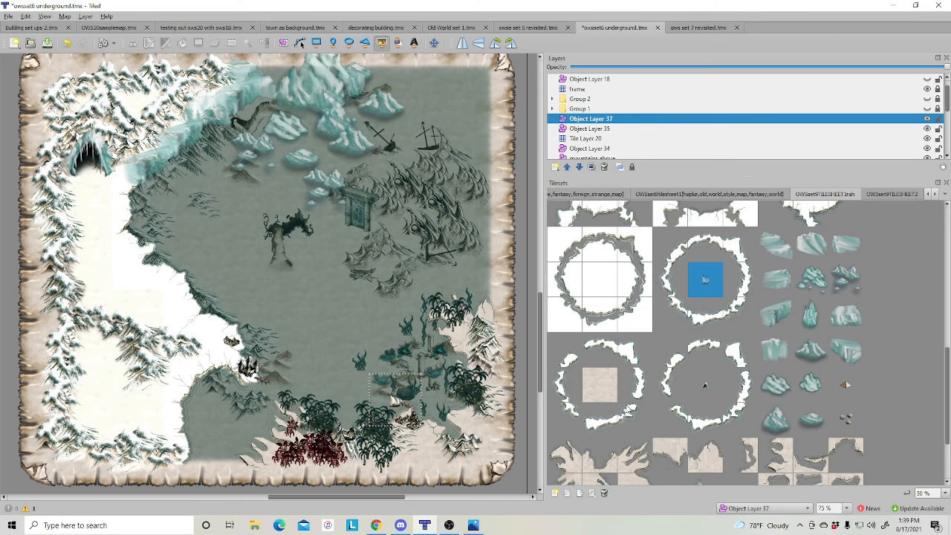
- Insert broken iceberg clusters south of the northern icebergs, near the northeastern map edge, and in the bay below the dark castle
{"action": "left_click", "coordinate": [821, 284]}
{"action": "left_click", "coordinate": [271, 188]}
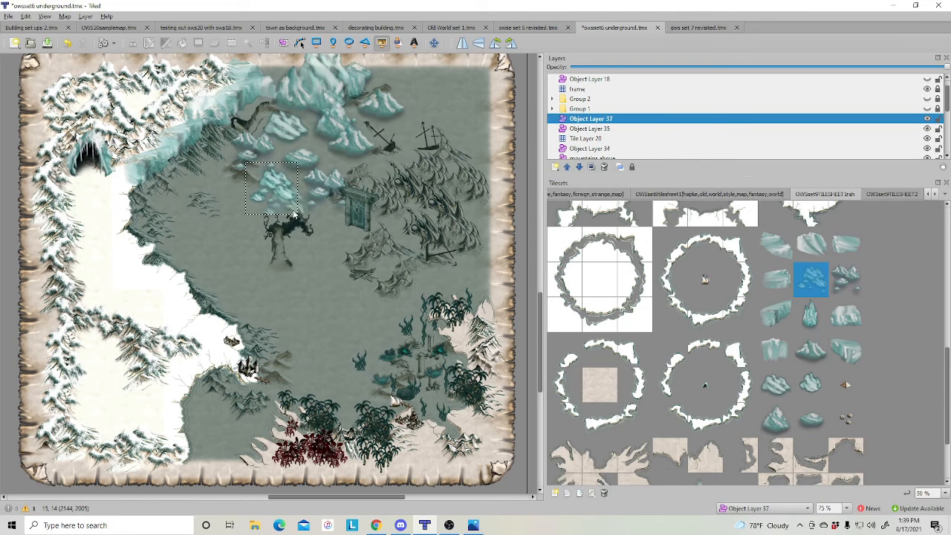
{"action": "left_click_drag", "start_coordinate": [353, 185], "coordinate": [413, 82]}
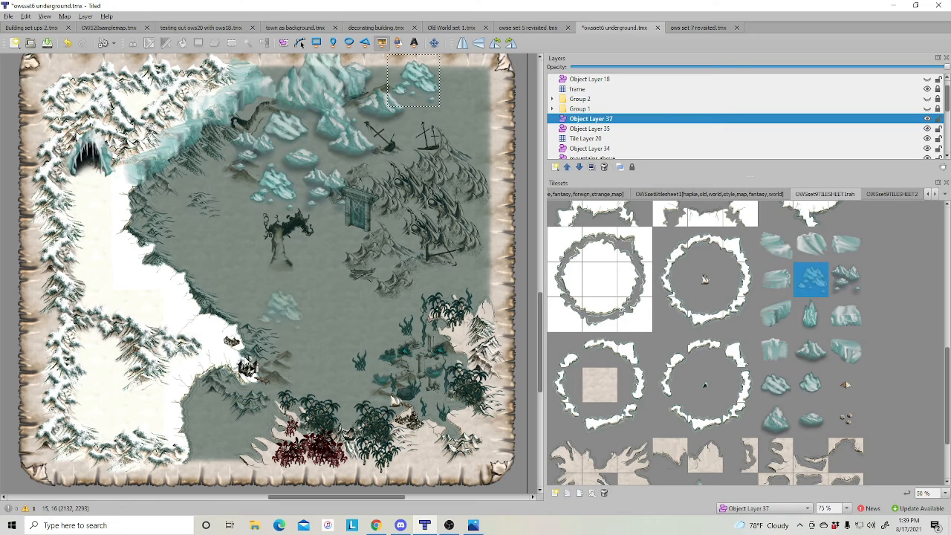
{"action": "left_click", "coordinate": [219, 392]}
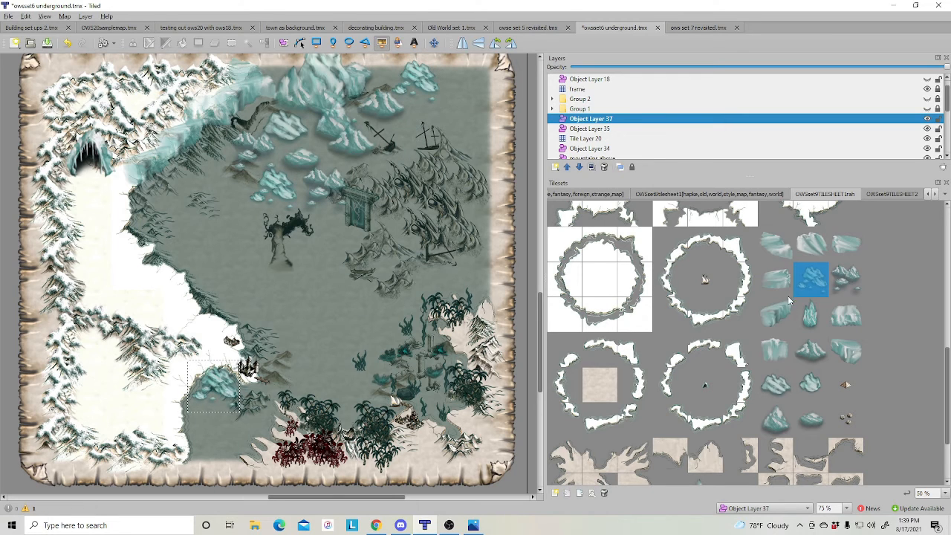
- Insert two tall ice spires among the northern icebergs and two pointed icebergs along the northwestern shore
{"action": "left_click", "coordinate": [811, 315]}
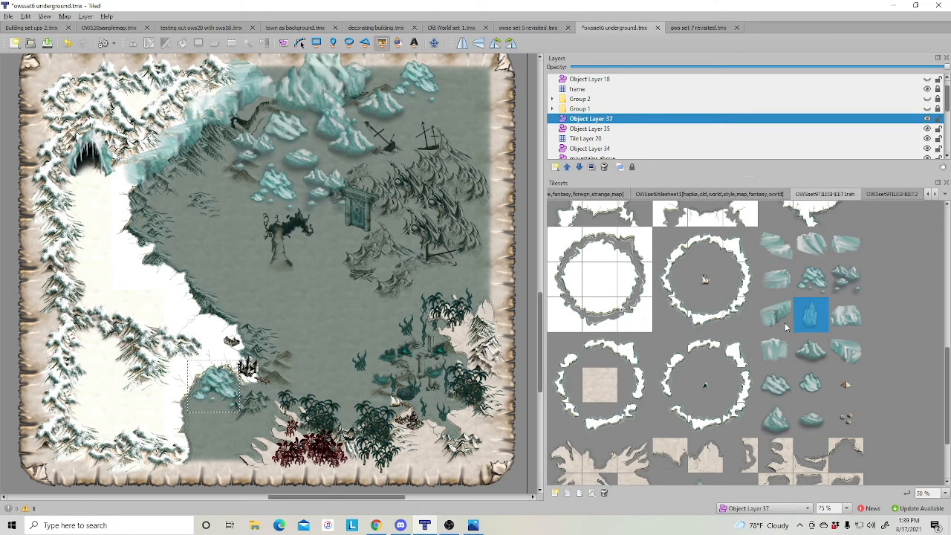
{"action": "left_click", "coordinate": [218, 147]}
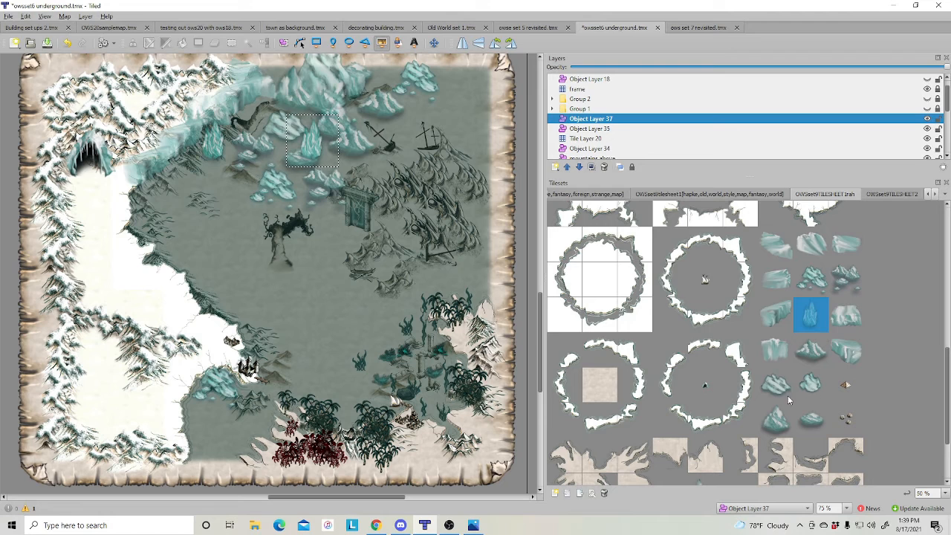
{"action": "left_click", "coordinate": [786, 425]}
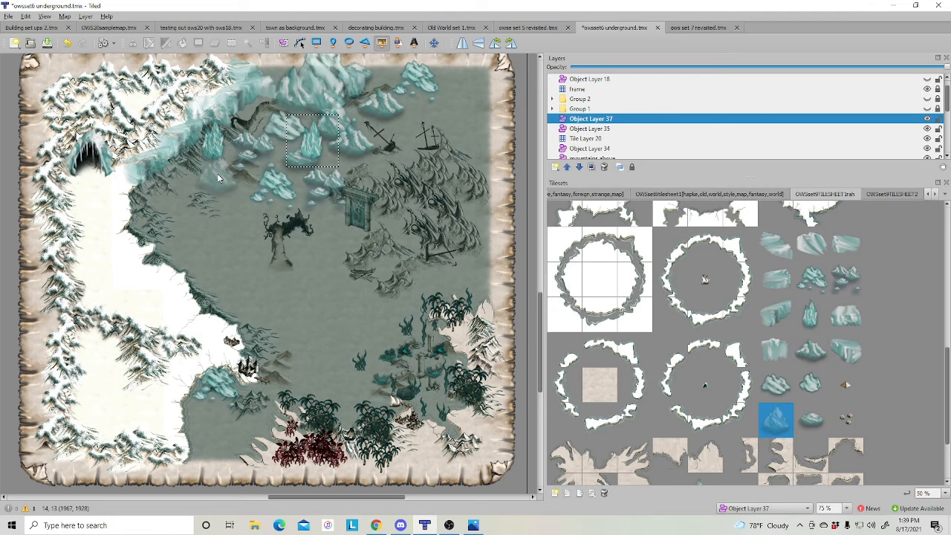
{"action": "left_click", "coordinate": [215, 174]}
{"action": "left_click_drag", "start_coordinate": [182, 190], "coordinate": [142, 202]}
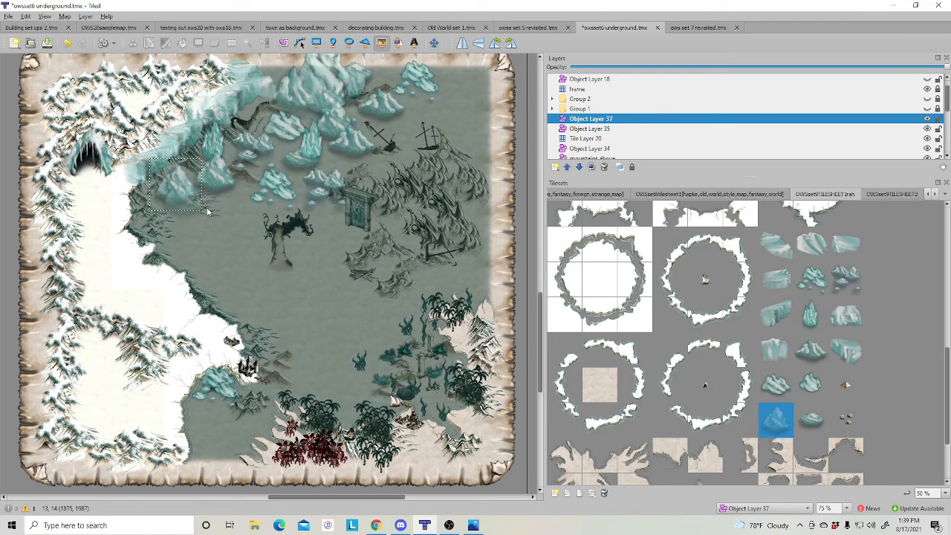
- Insert a slanted ice cliff and stacked ice wall blocks along the snowy shore southwest of the dark castle
{"action": "scroll", "coordinate": [878, 400], "scroll_direction": "down", "scroll_amount": 2}
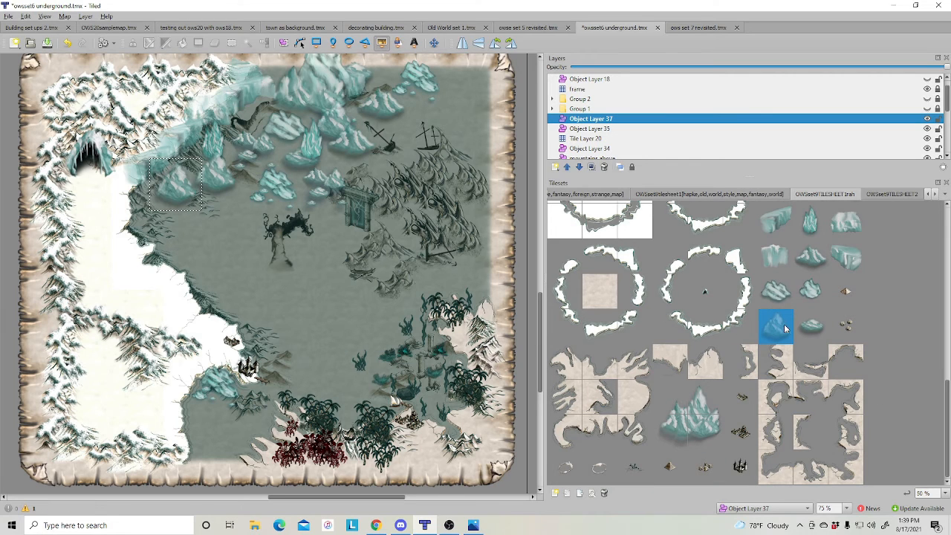
{"action": "left_click", "coordinate": [783, 223]}
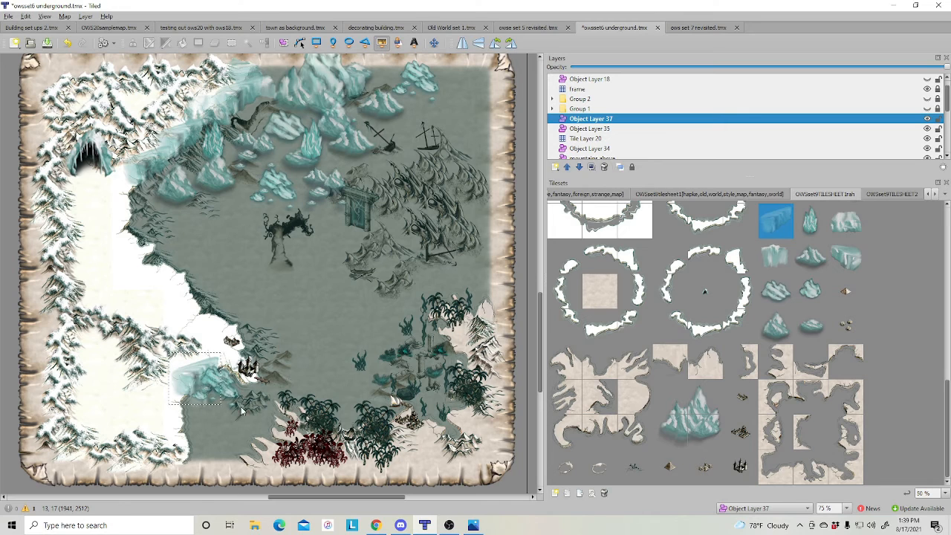
{"action": "left_click", "coordinate": [195, 379]}
{"action": "scroll", "coordinate": [849, 301], "scroll_direction": "up", "scroll_amount": 2}
{"action": "left_click", "coordinate": [779, 277]}
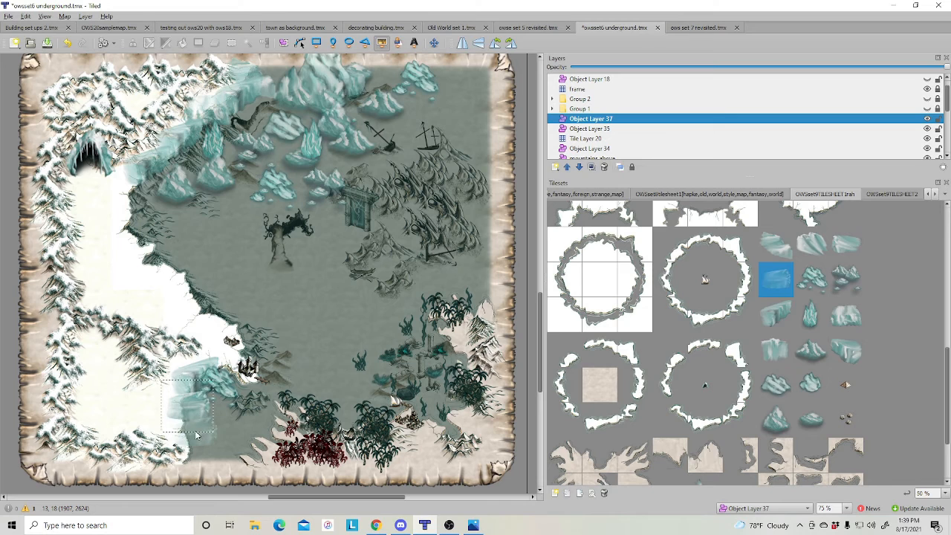
{"action": "left_click", "coordinate": [188, 428]}
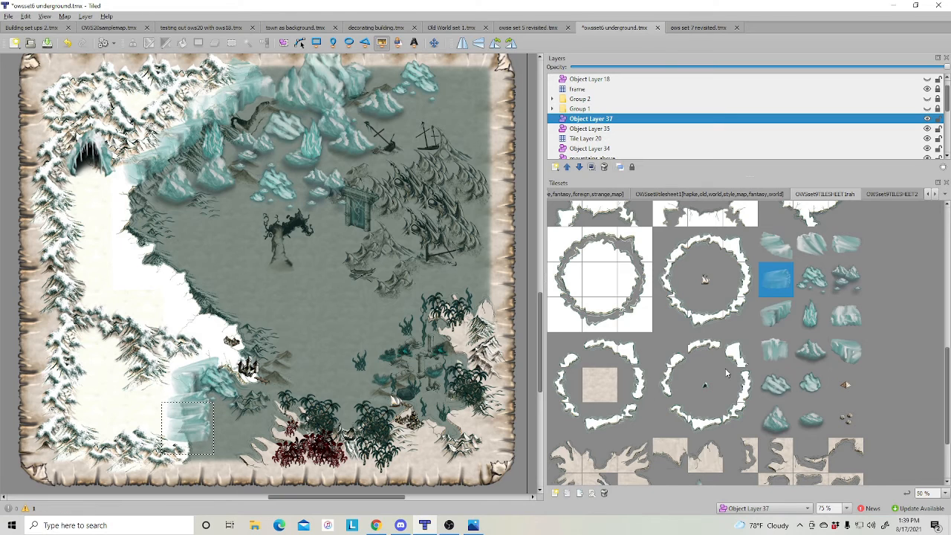
- Insert ice cliff pieces beside the northwestern ice cave to link it with the northern cliff wall
{"action": "left_click", "coordinate": [777, 315]}
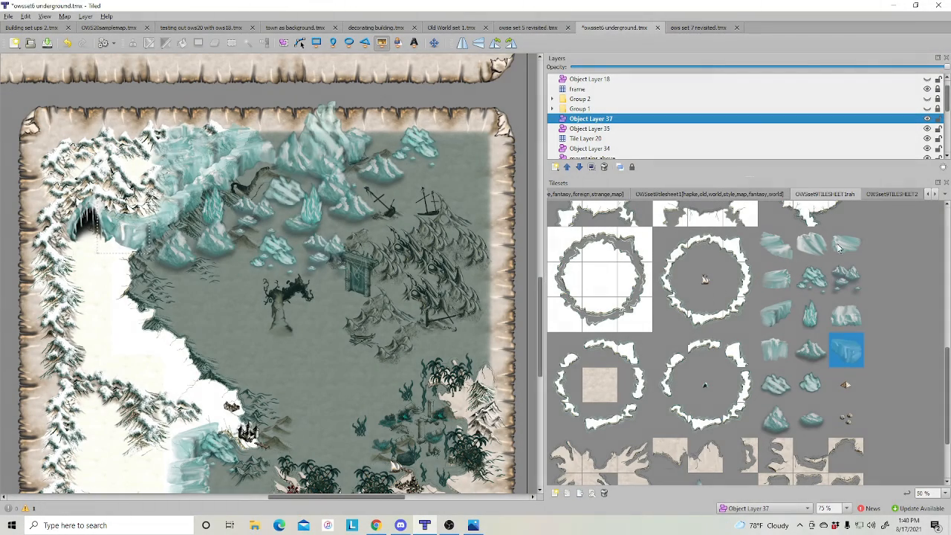
{"action": "left_click", "coordinate": [847, 315]}
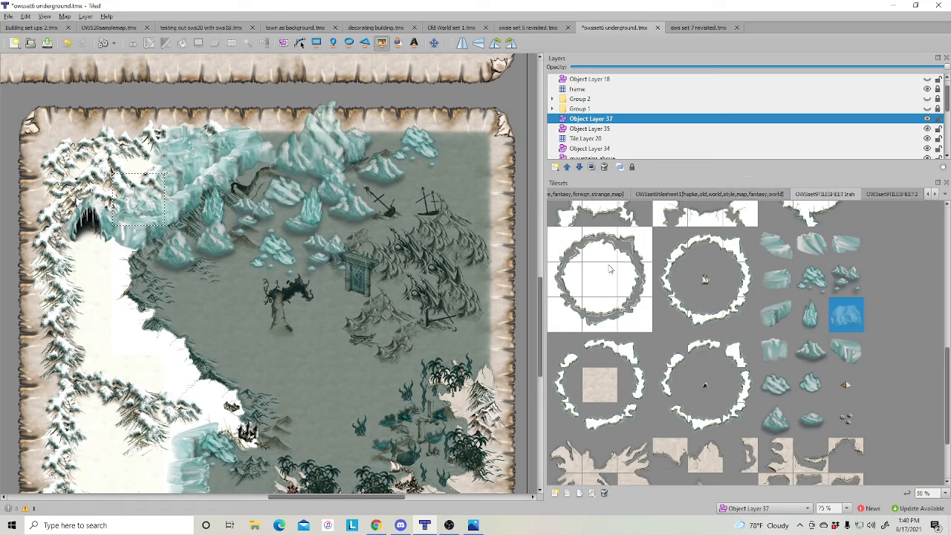
{"action": "left_click", "coordinate": [284, 42]}
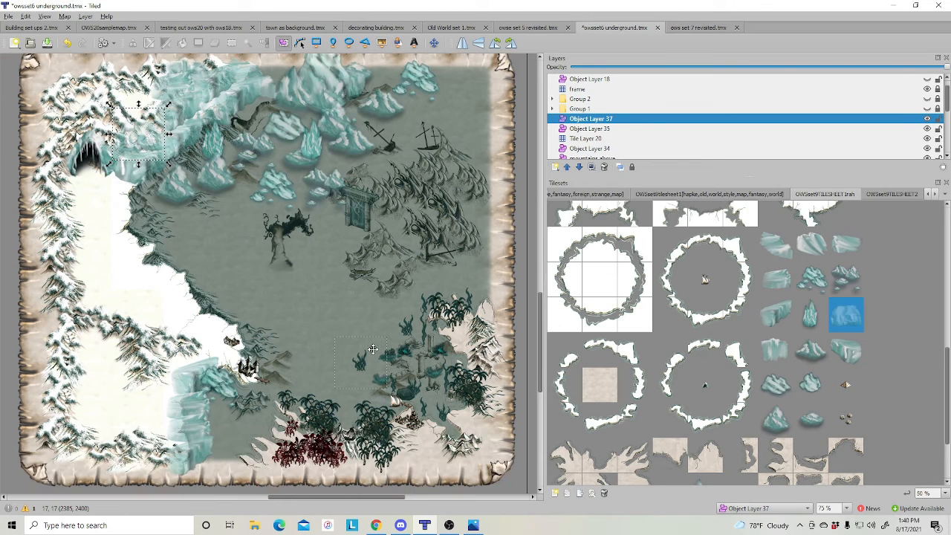
- Look through the first and second OWSset9 tilesheets for further decorations, and deselect the ice piece near the cave
{"action": "scroll", "coordinate": [360, 349], "scroll_direction": "down", "scroll_amount": 2}
{"action": "scroll", "coordinate": [708, 366], "scroll_direction": "up", "scroll_amount": 10}
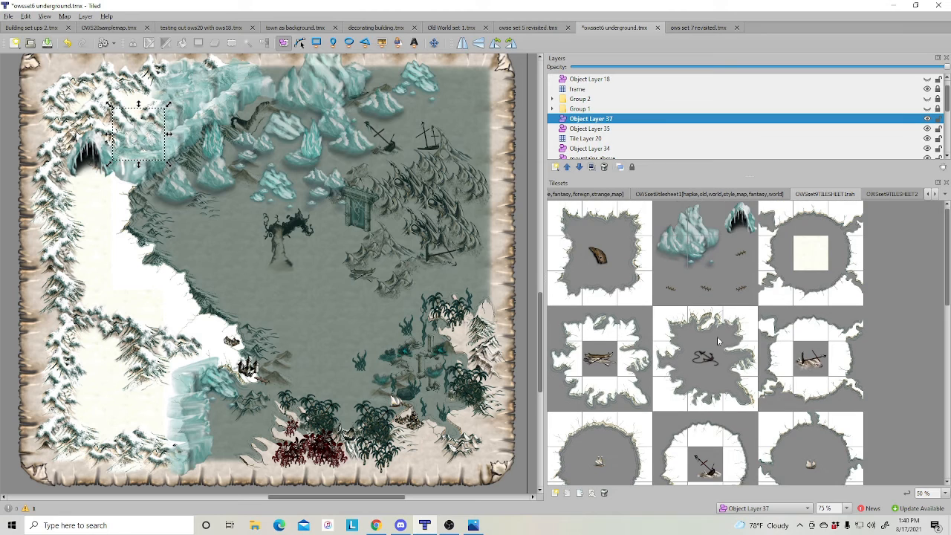
{"action": "scroll", "coordinate": [718, 341], "scroll_direction": "down", "scroll_amount": 10}
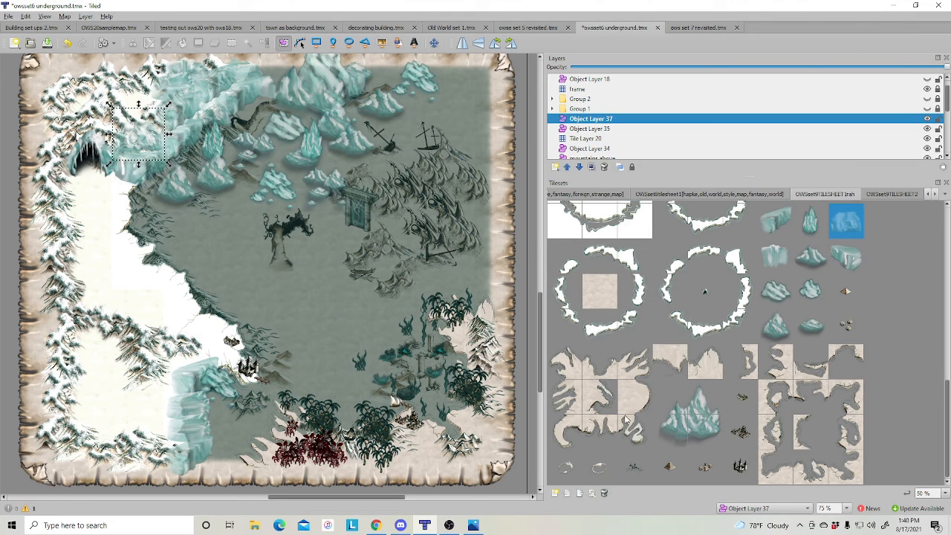
{"action": "left_click", "coordinate": [891, 194]}
{"action": "scroll", "coordinate": [750, 301], "scroll_direction": "down", "scroll_amount": 5}
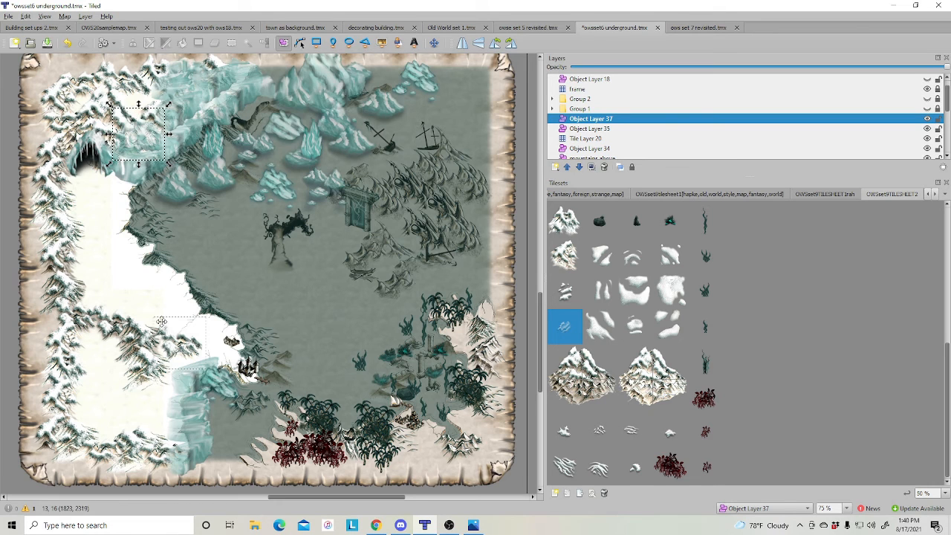
{"action": "scroll", "coordinate": [747, 400], "scroll_direction": "up", "scroll_amount": 5}
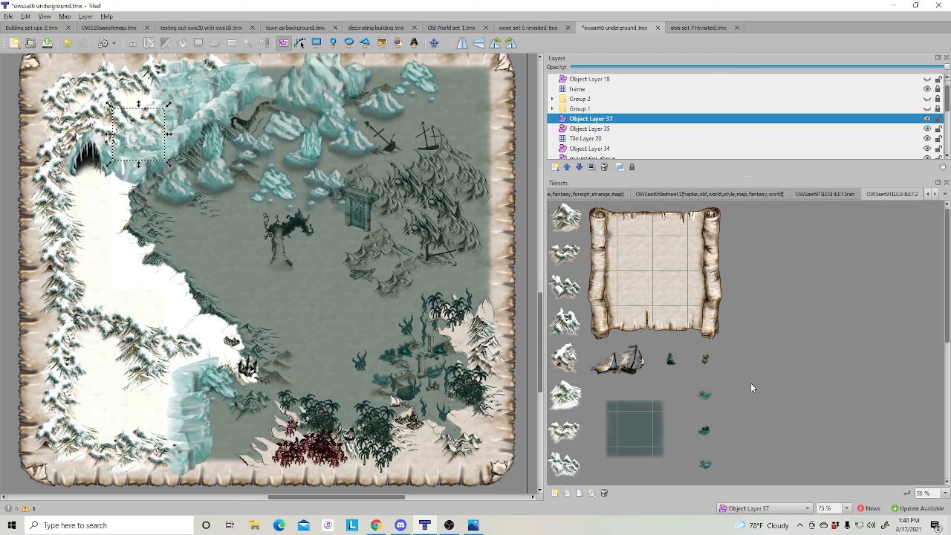
{"action": "left_click", "coordinate": [509, 266]}
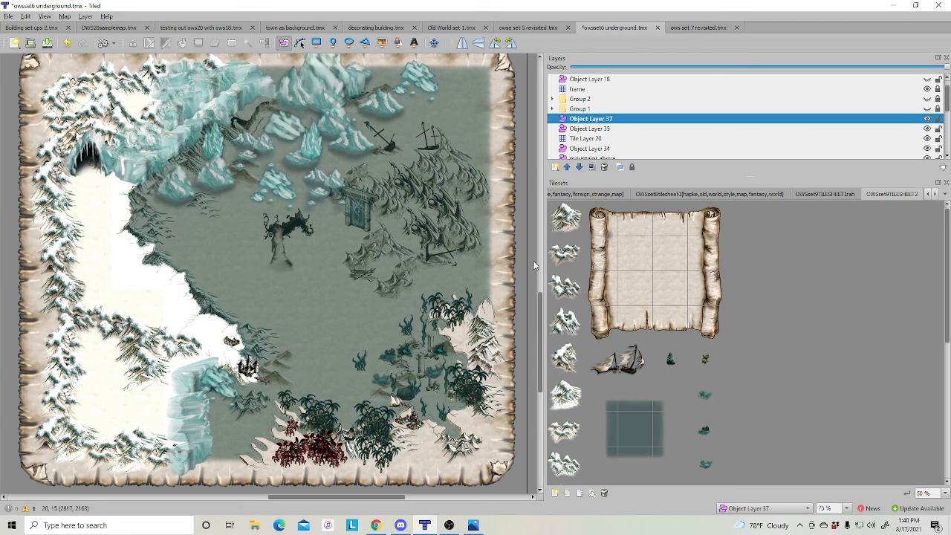